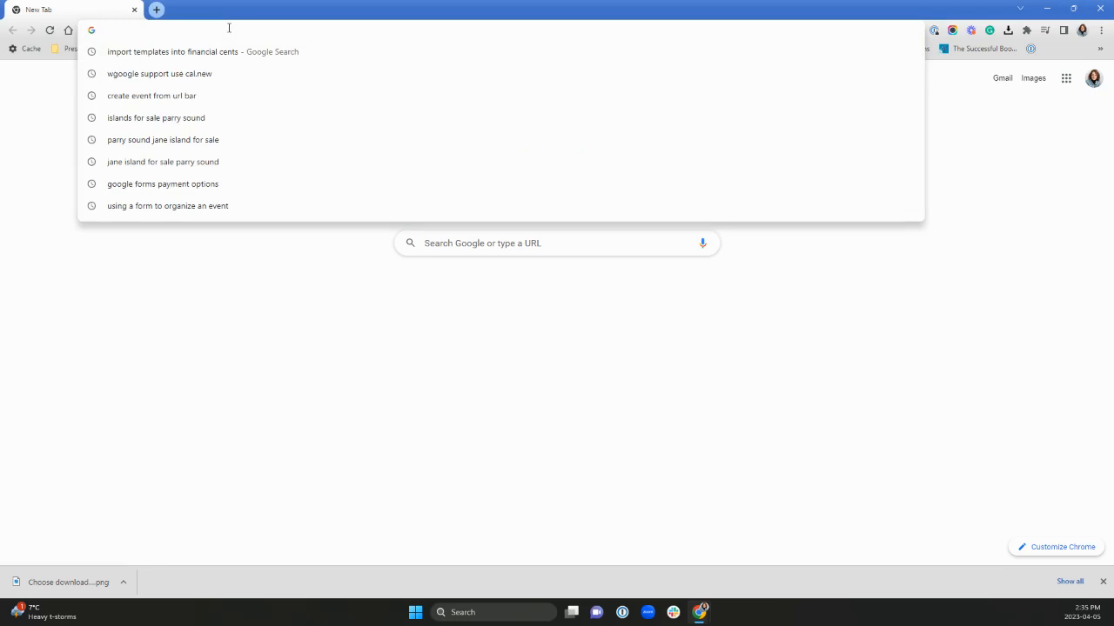
Create a new blank Google Docs document through the docs.new address
{"action": "type", "text": "doc"}
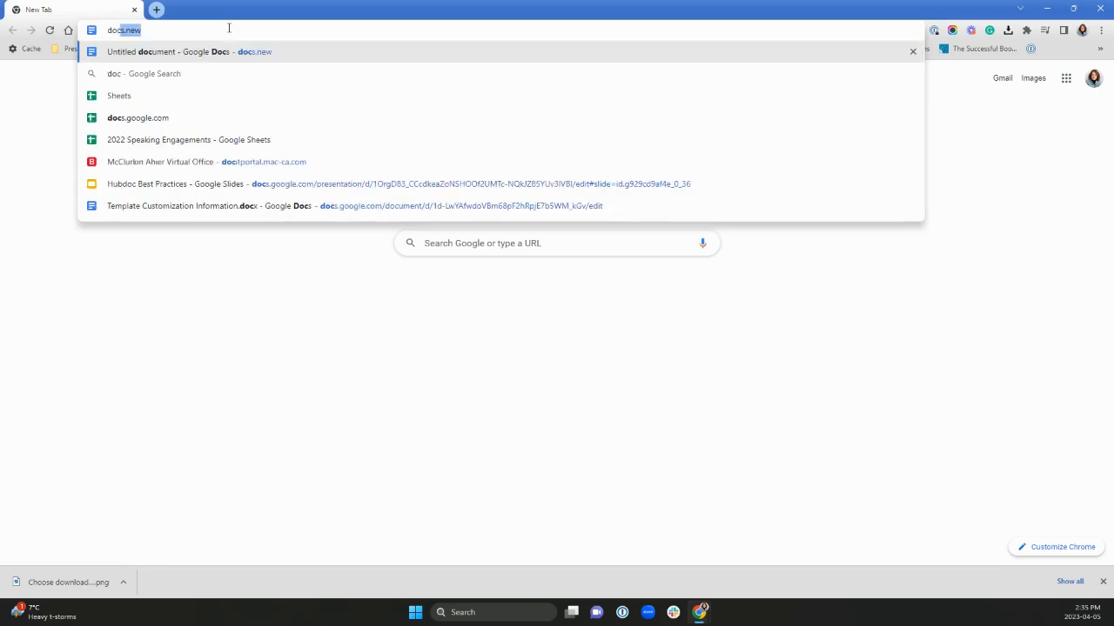
{"action": "type", "text": "s.new"}
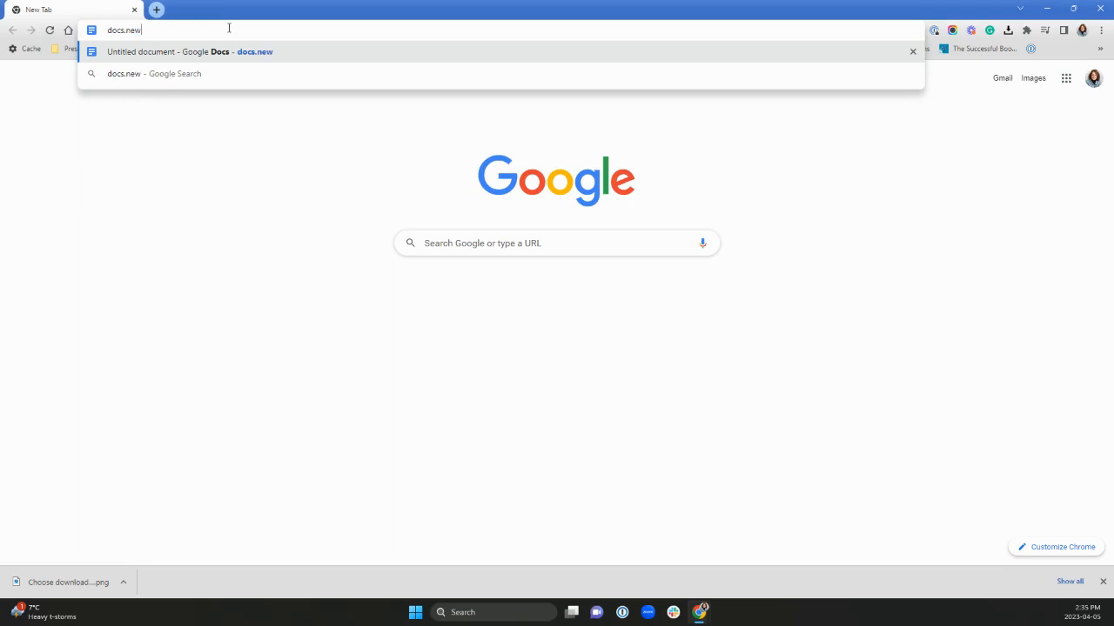
{"action": "key", "text": "Return"}
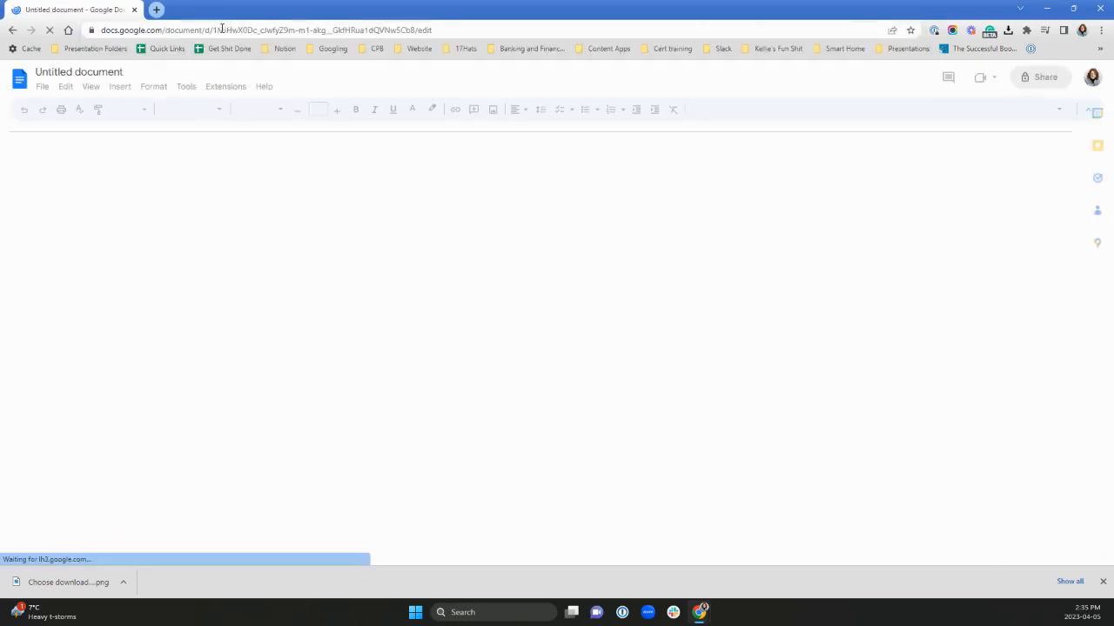
Create a new blank Google Sheets spreadsheet in a separate tab through the sheets.new address
{"action": "left_click", "coordinate": [156, 10]}
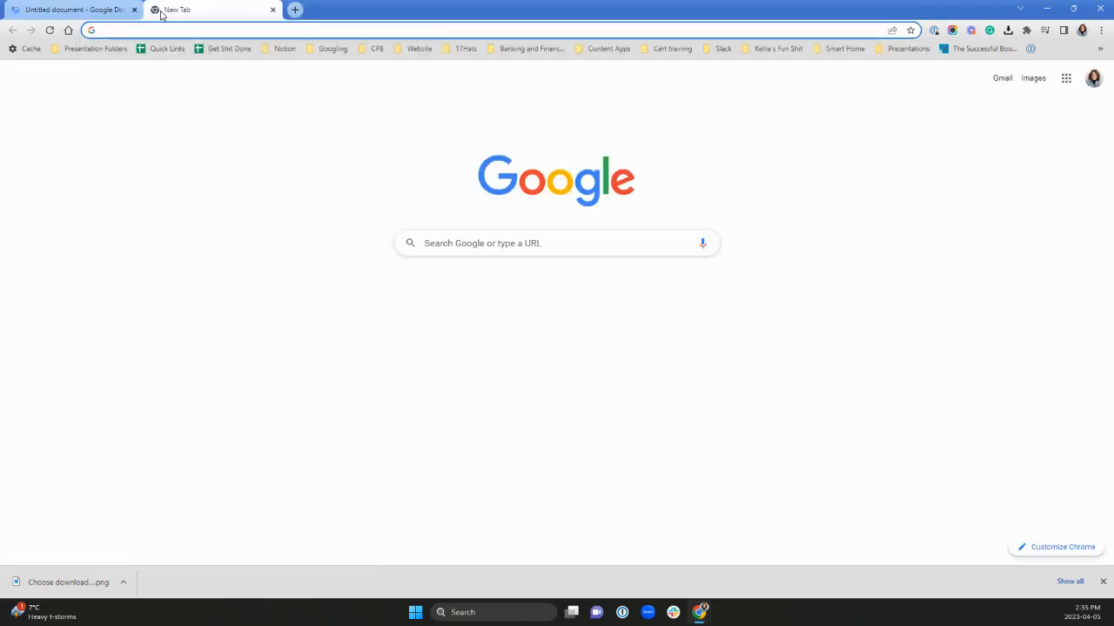
{"action": "type", "text": "sheets.ne"}
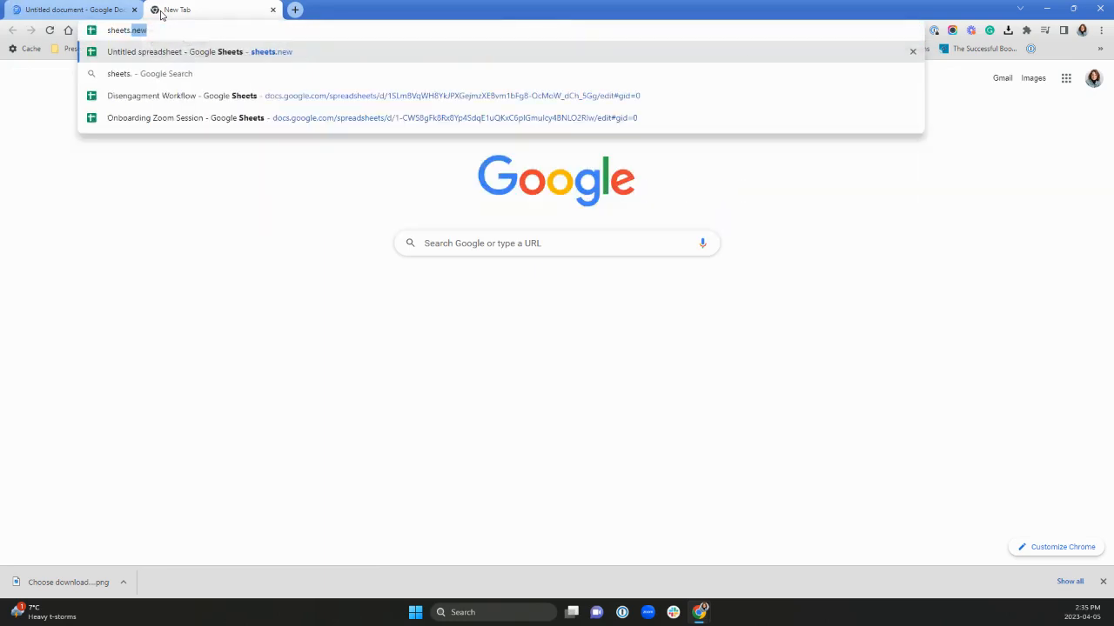
{"action": "type", "text": "w"}
{"action": "key", "text": "Return"}
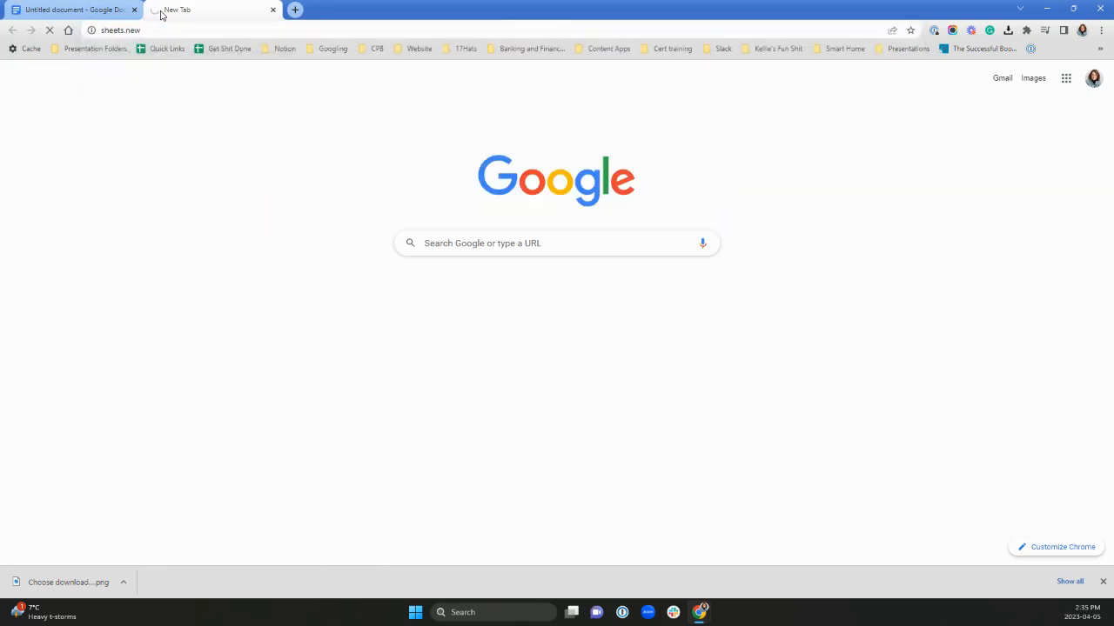
Start a new Google Calendar event in a separate tab through the cal.new address
{"action": "left_click", "coordinate": [295, 11]}
{"action": "type", "text": "cal"}
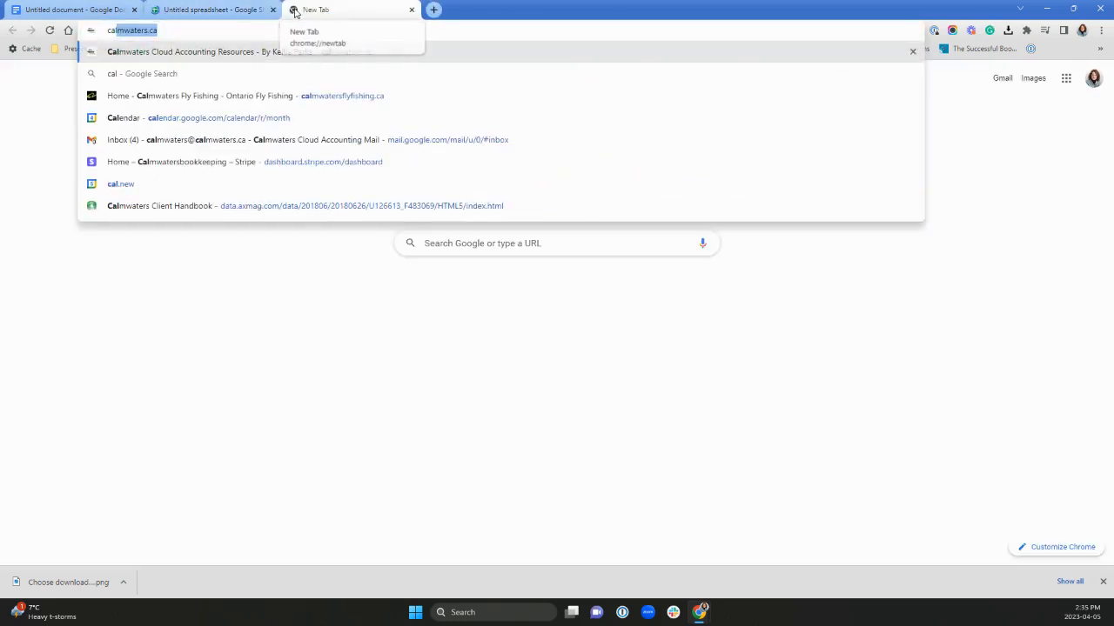
{"action": "type", "text": ".new"}
{"action": "key", "text": "Return"}
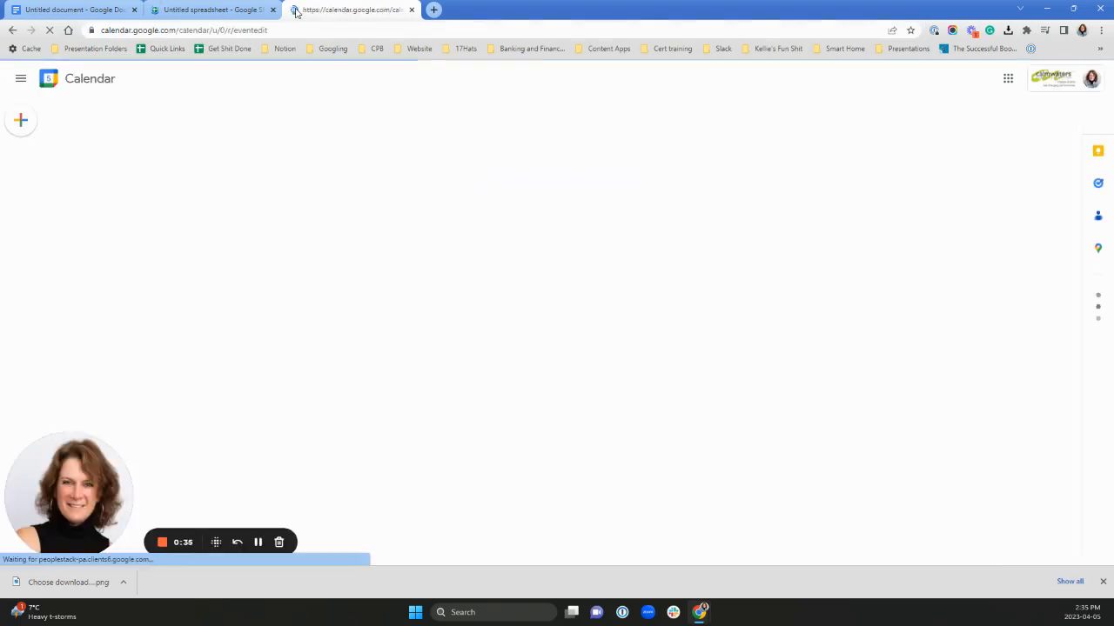
Create a new blank Google Slides presentation in a separate tab through the slides.new address
{"action": "left_click", "coordinate": [435, 10]}
{"action": "type", "text": "sl"}
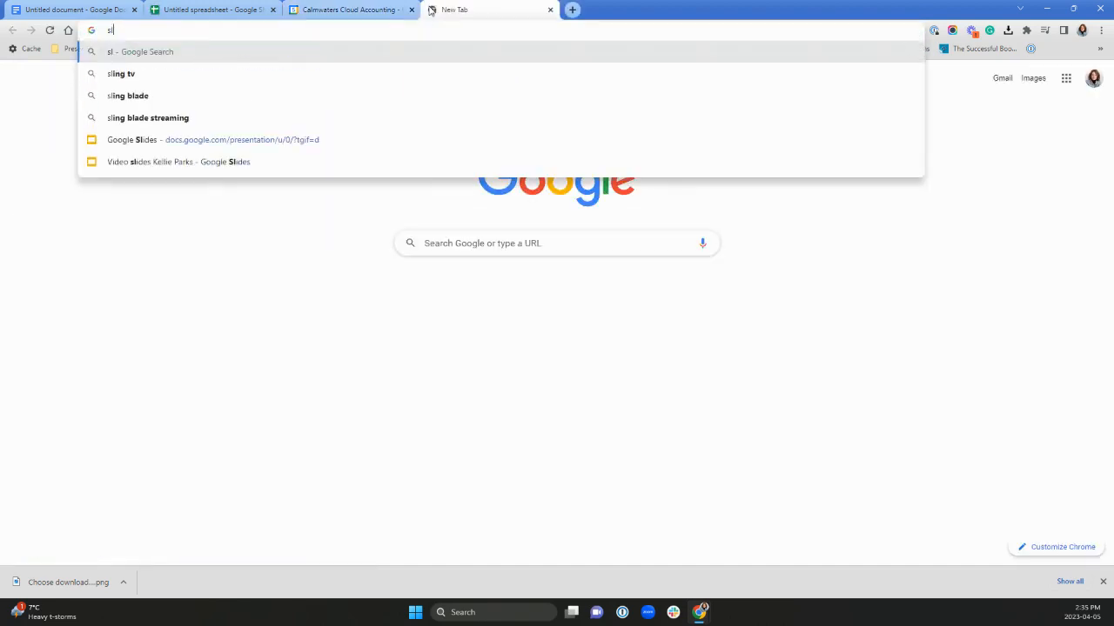
{"action": "type", "text": "ides.new"}
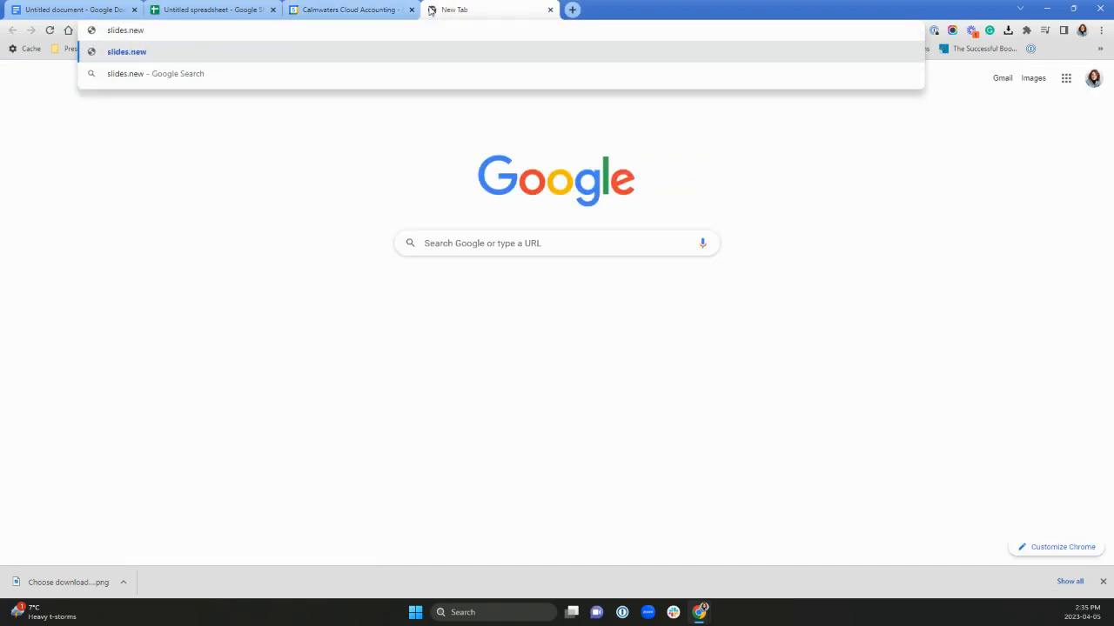
{"action": "key", "text": "Return"}
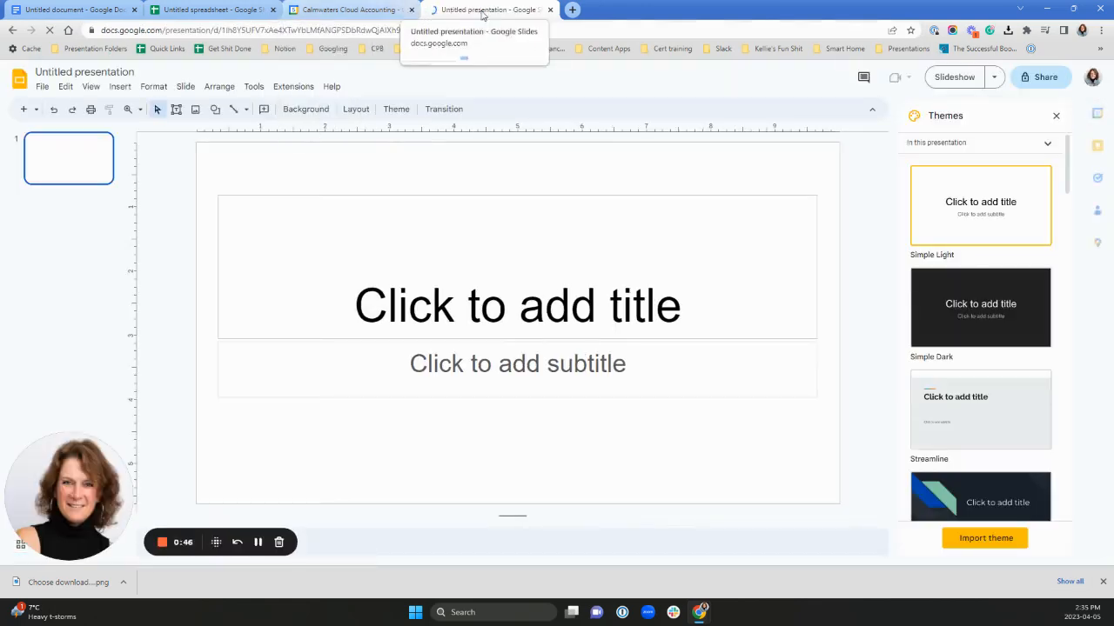
Open another new tab and look at the page customization options without changing any
{"action": "left_click", "coordinate": [571, 9]}
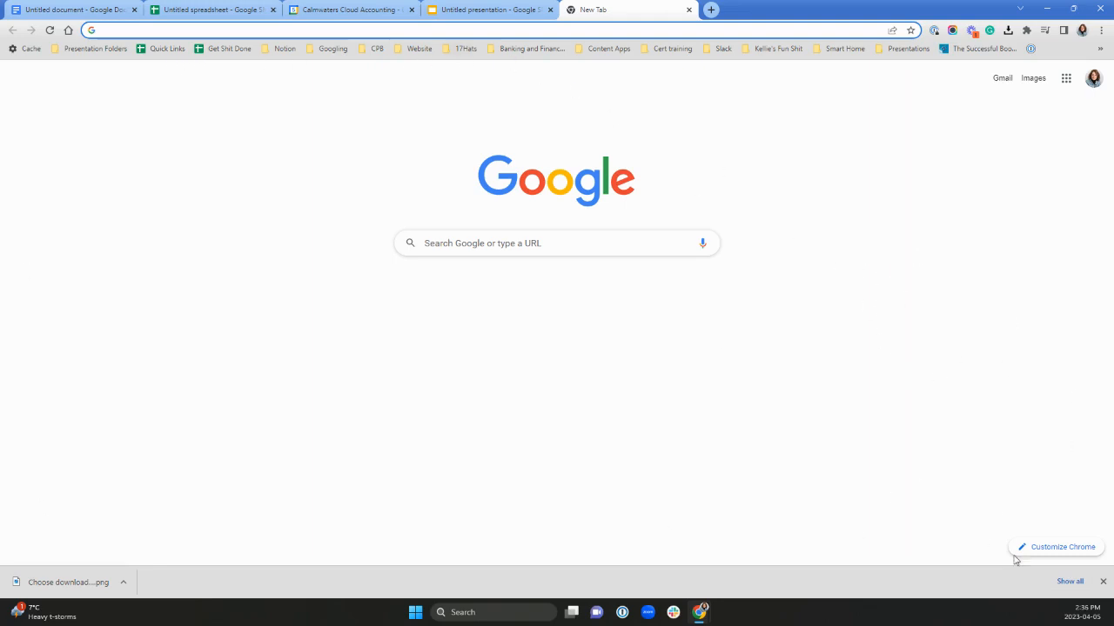
{"action": "left_click", "coordinate": [1056, 549]}
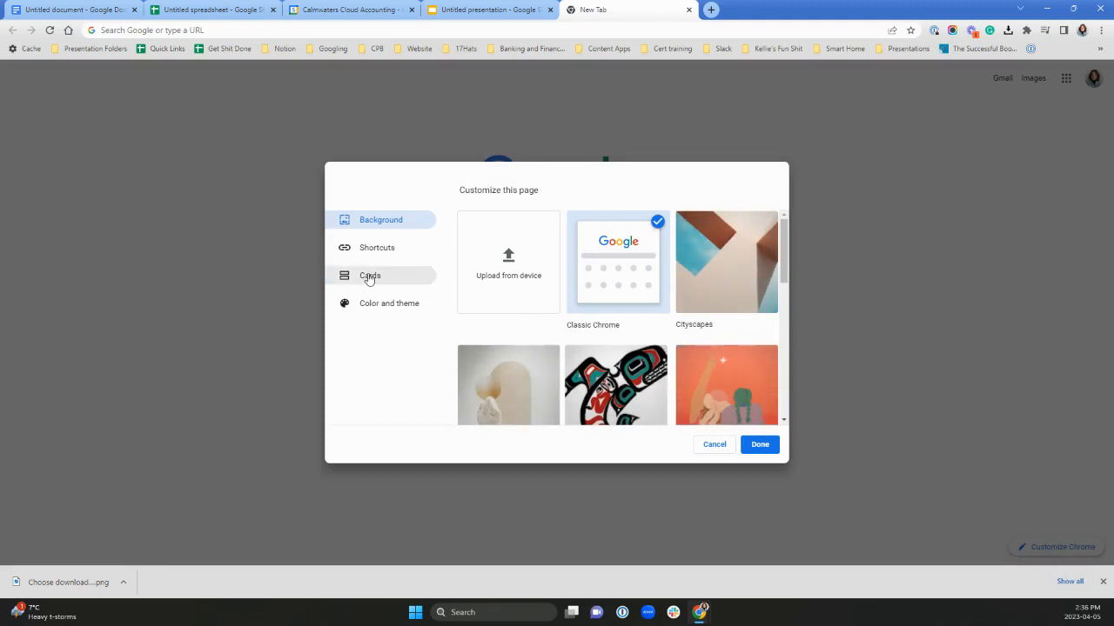
{"action": "left_click", "coordinate": [768, 452]}
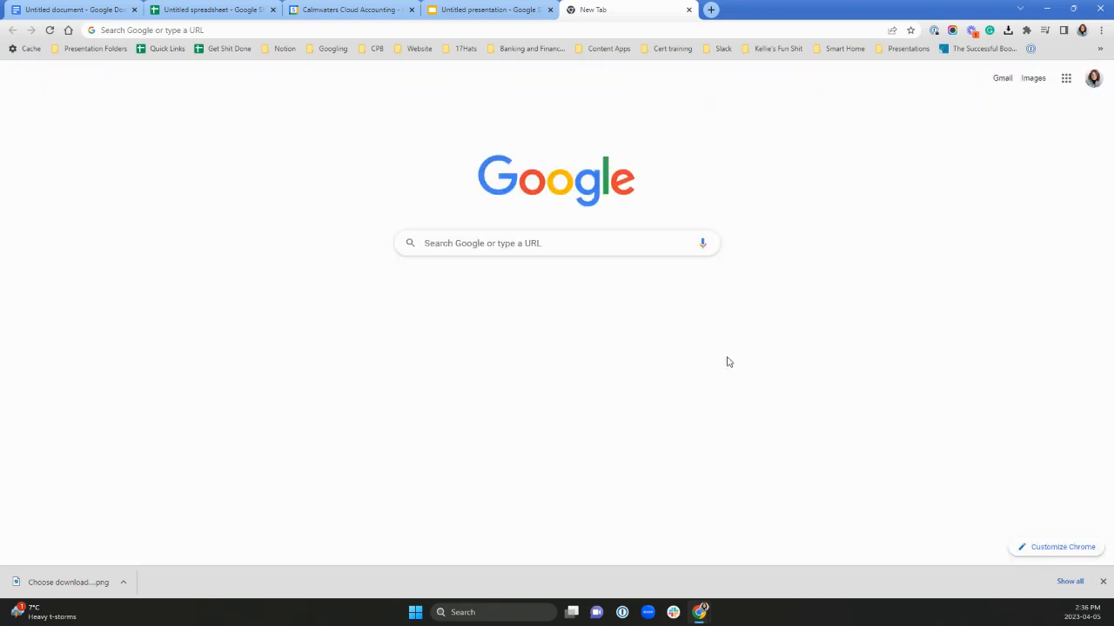
Switch to the untitled document and enter "Lets do keyboard shortcuts" as its first line
{"action": "left_click", "coordinate": [59, 11]}
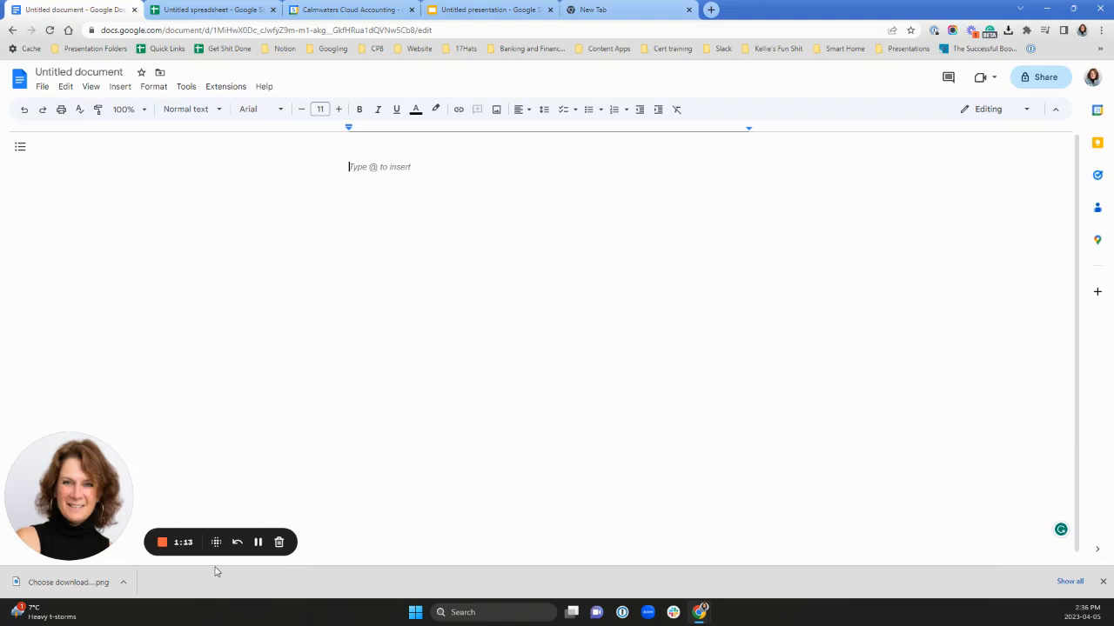
{"action": "left_click", "coordinate": [259, 543]}
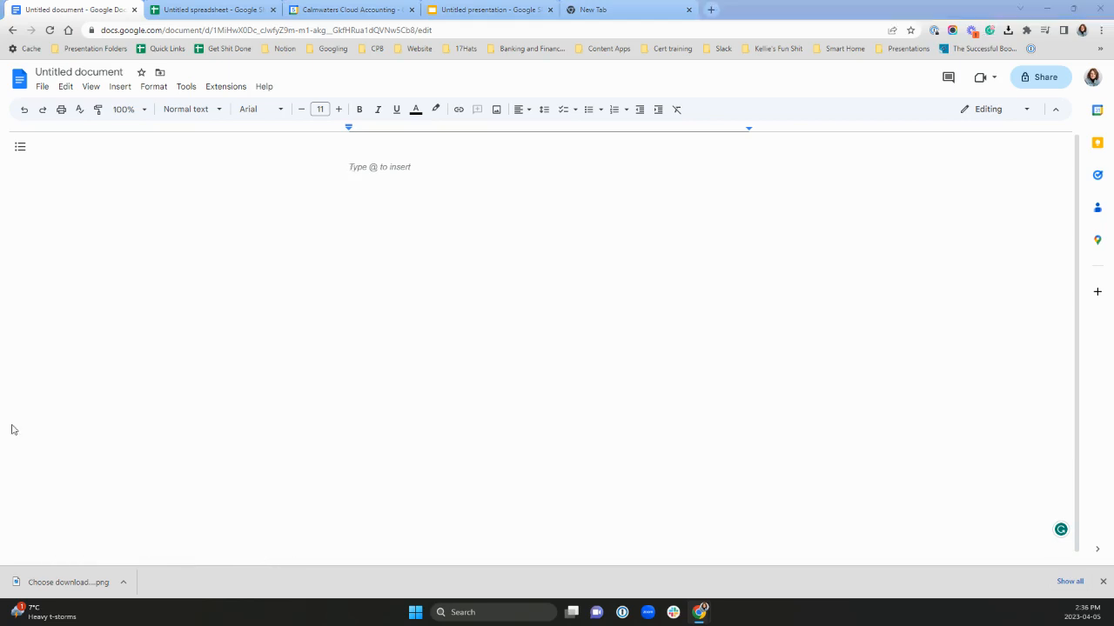
{"action": "left_click", "coordinate": [432, 168]}
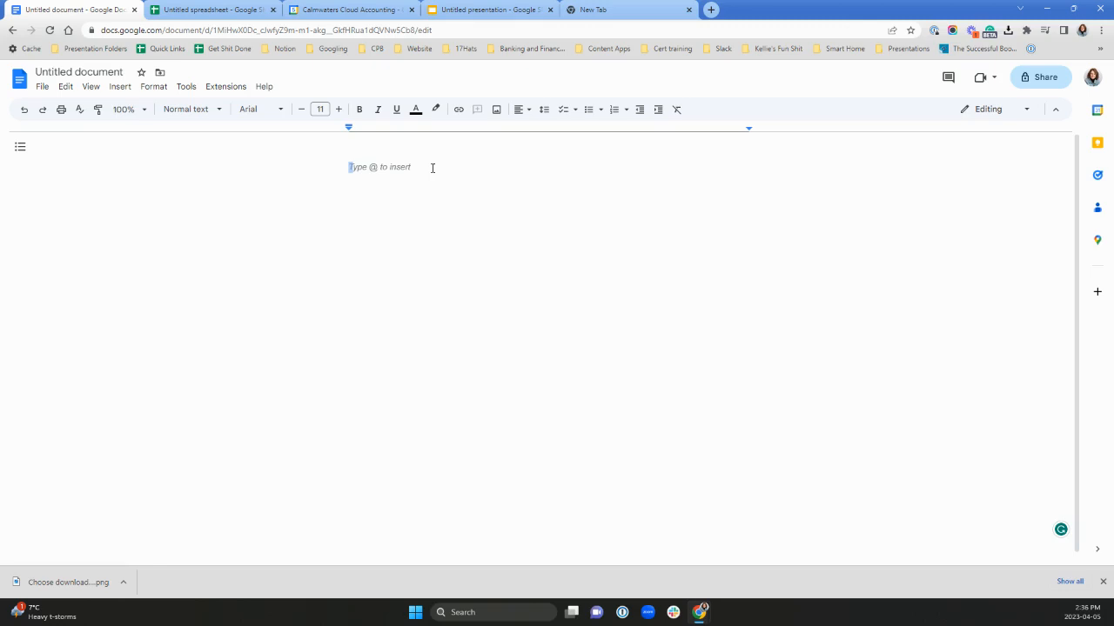
{"action": "type", "text": "Lets do "}
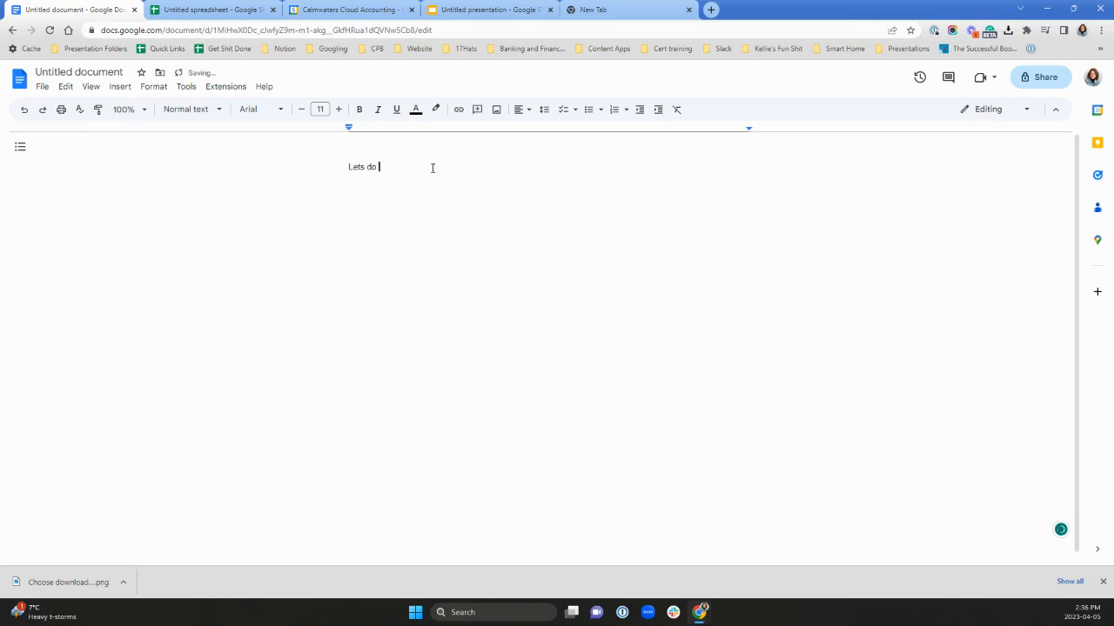
{"action": "type", "text": "keyboard shortcuts"}
{"action": "left_click_drag", "start_coordinate": [464, 167], "coordinate": [348, 165]}
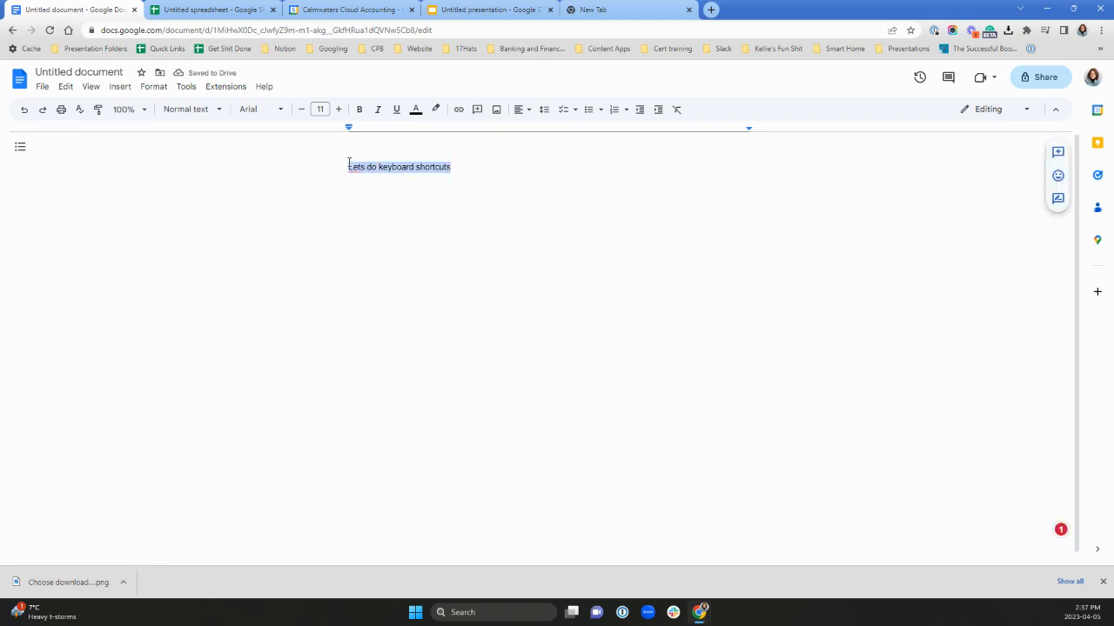
{"action": "key", "text": "ctrl+k"}
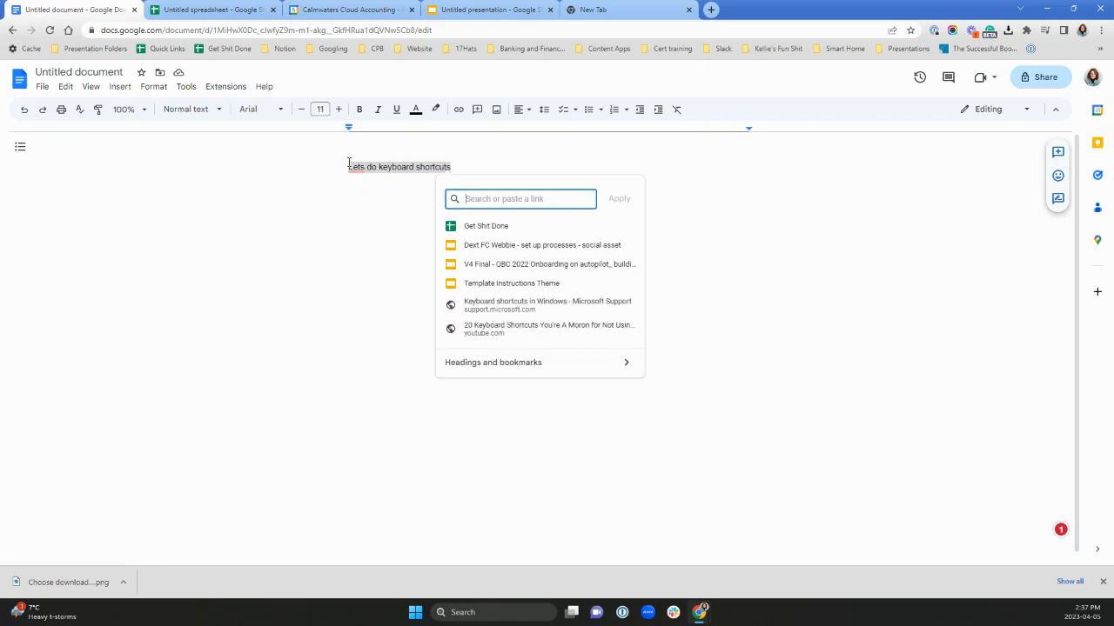
{"action": "type", "text": "https://youtu.be/GKGWHgEQA-I"}
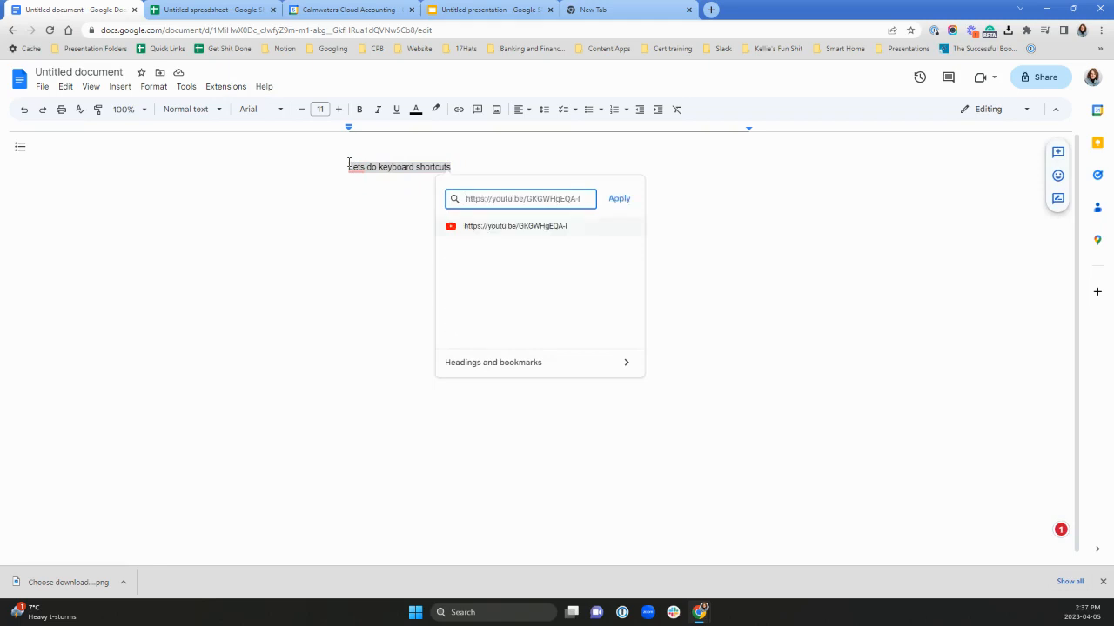
{"action": "left_click", "coordinate": [615, 198]}
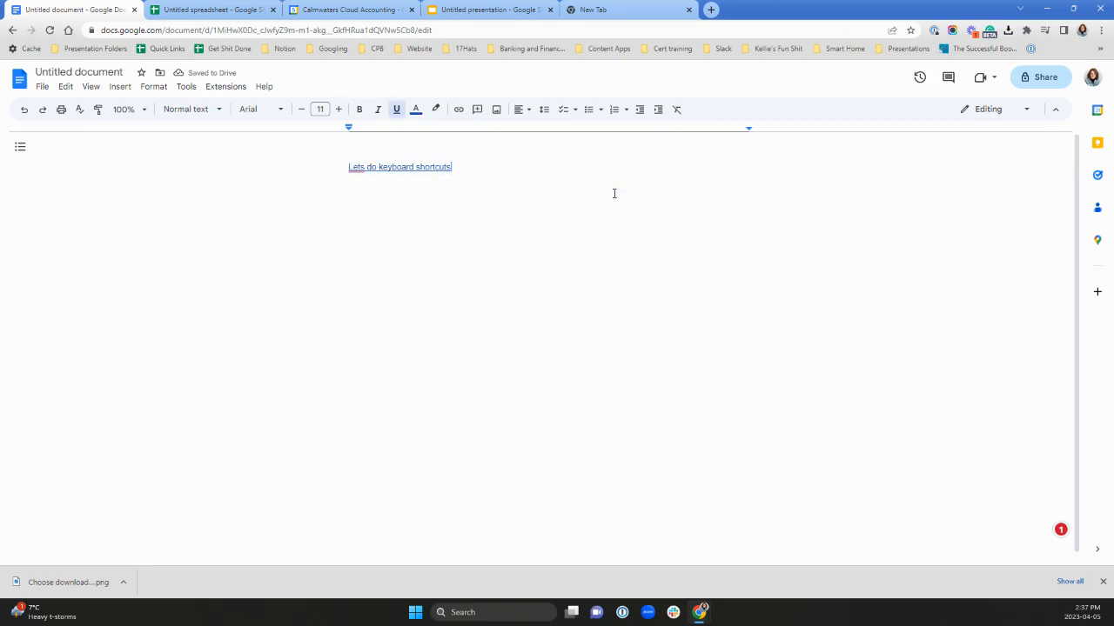
Add the text "calmwaters.ca" below the linked line, leaving a gap between them
{"action": "key", "text": "Return"}
{"action": "key", "text": "Return"}
{"action": "type", "text": "calmwat"}
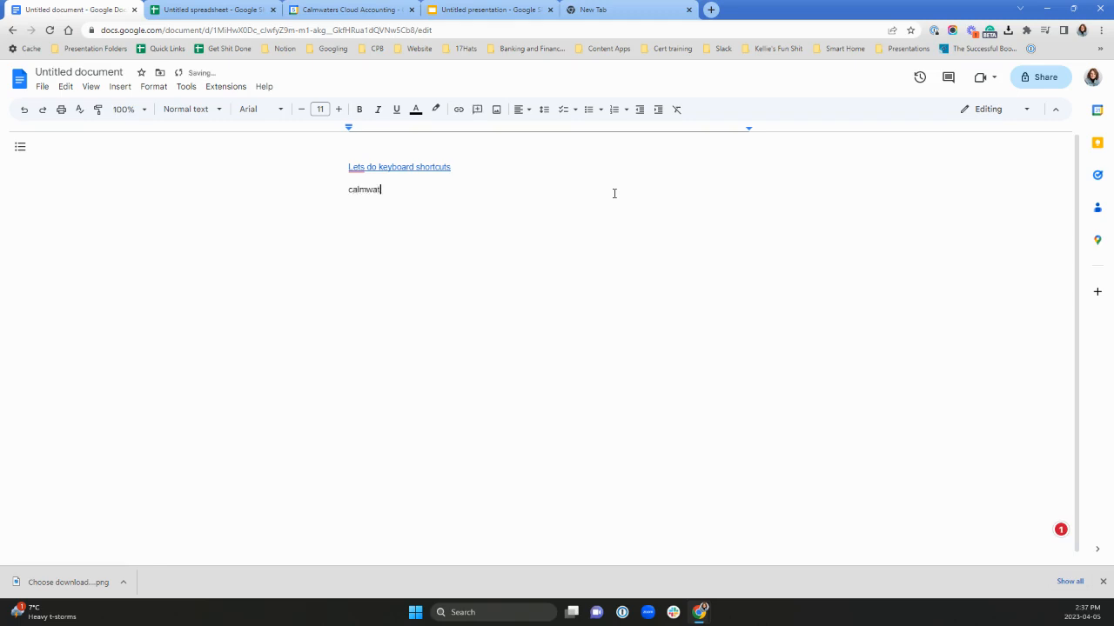
{"action": "type", "text": "ers.ca"}
{"action": "left_click_drag", "start_coordinate": [410, 194], "coordinate": [331, 188]}
{"action": "key", "text": "ctrl+c"}
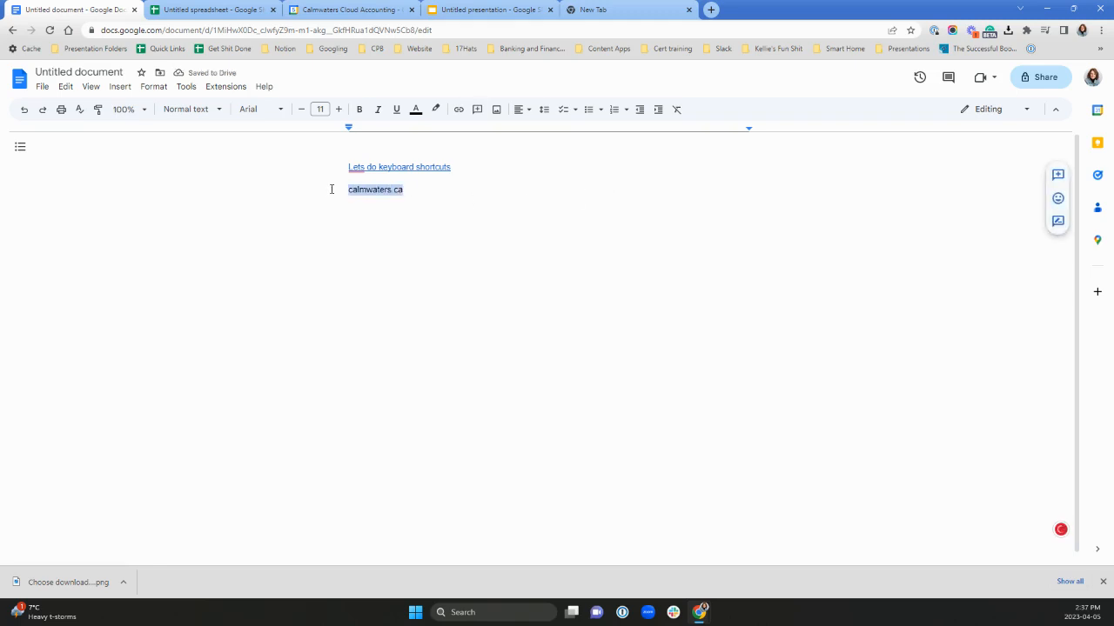
{"action": "key", "text": "ctrl+k"}
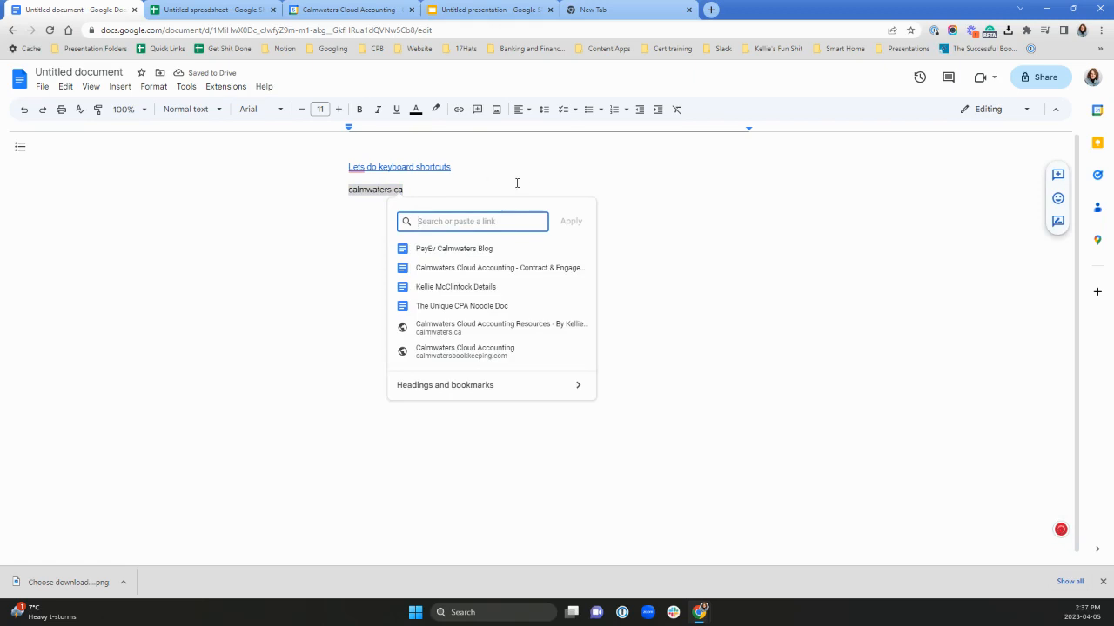
{"action": "left_click", "coordinate": [509, 184]}
{"action": "left_click", "coordinate": [349, 190]}
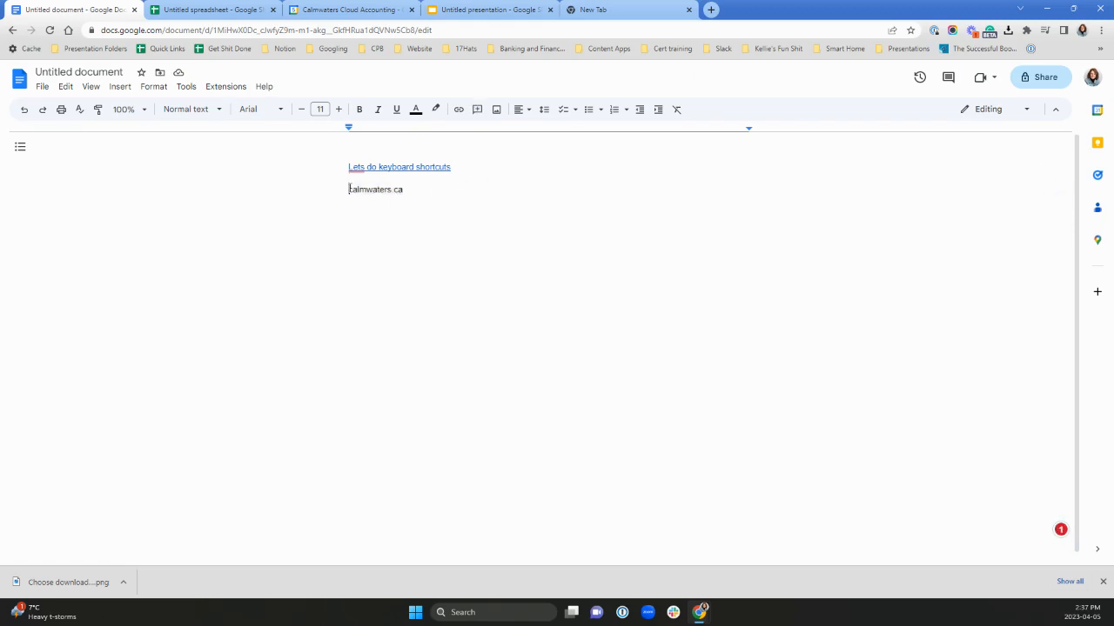
{"action": "type", "text": "www."}
{"action": "left_click_drag", "start_coordinate": [449, 197], "coordinate": [273, 186]}
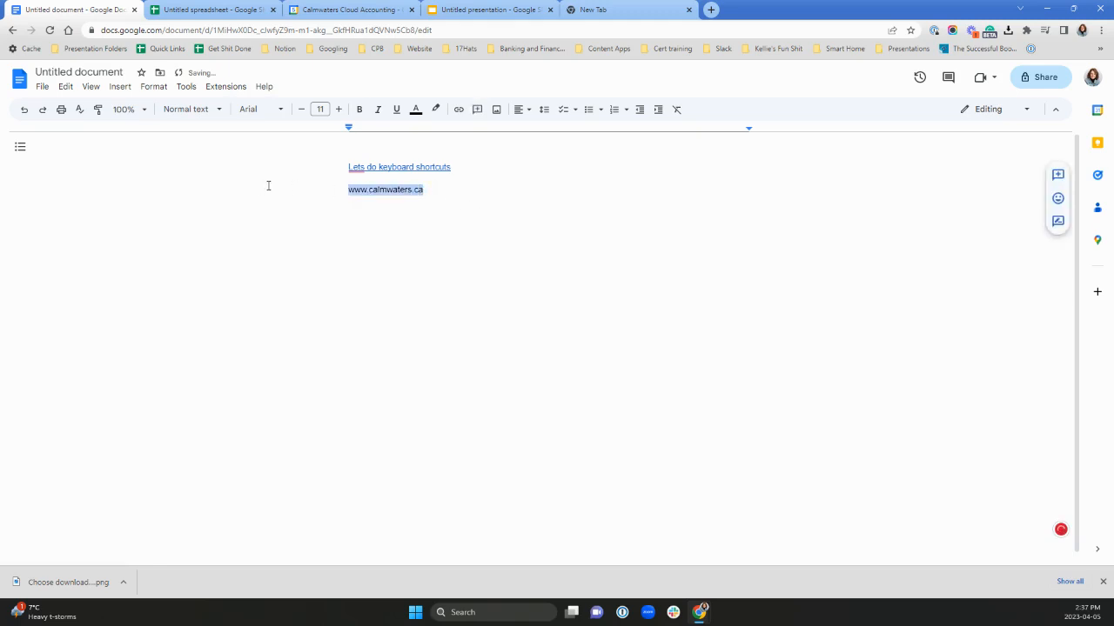
{"action": "key", "text": "ctrl+v"}
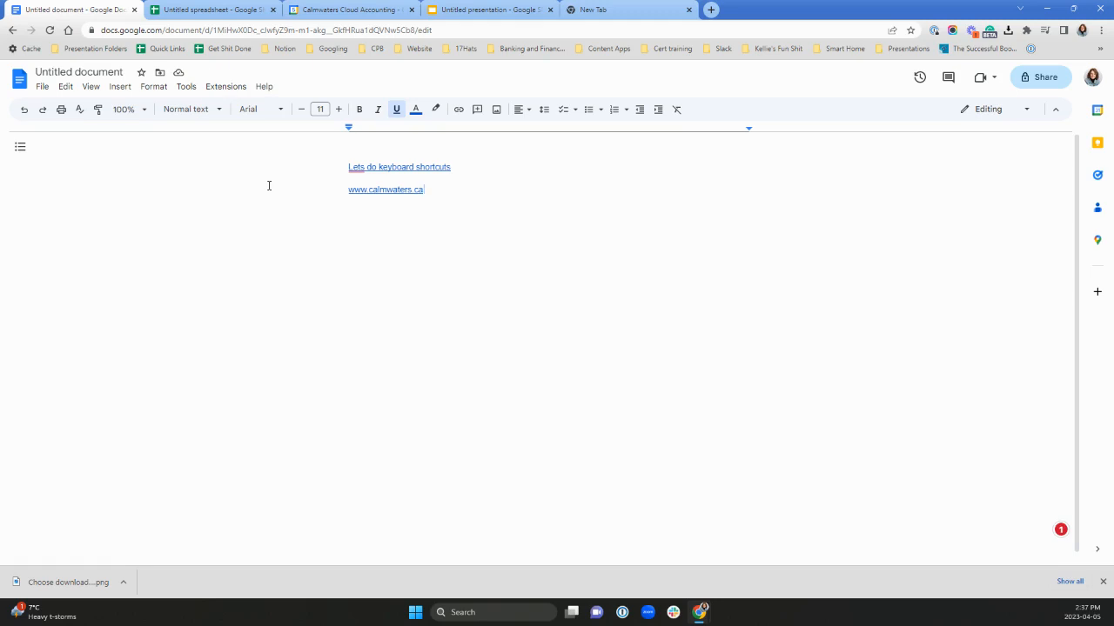
{"action": "key", "text": "Return"}
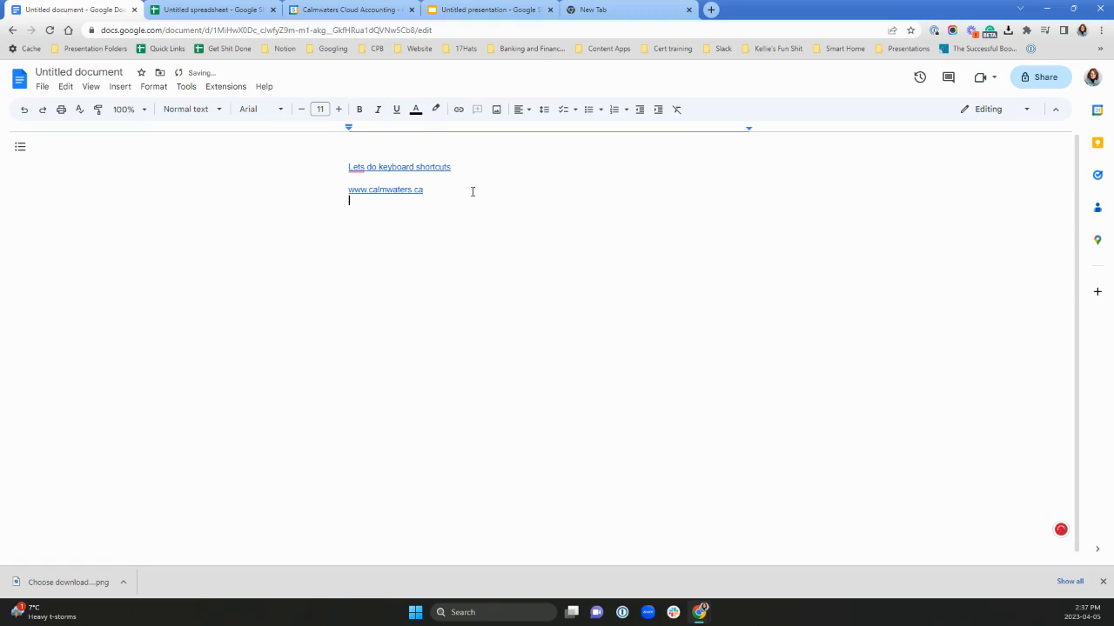
{"action": "left_click_drag", "start_coordinate": [473, 192], "coordinate": [299, 189]}
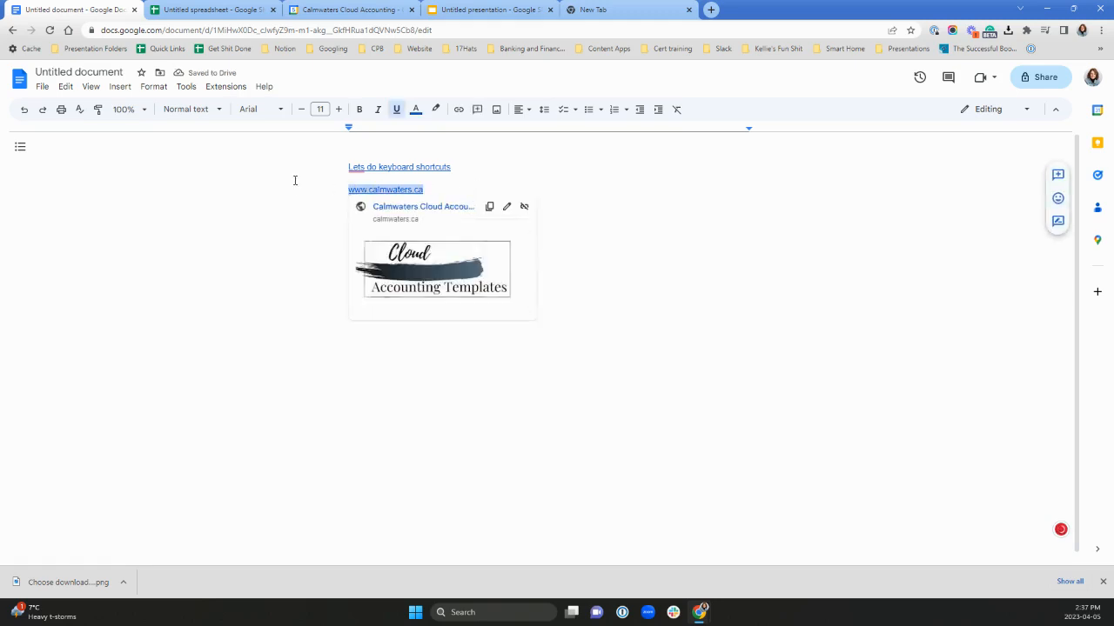
{"action": "left_click", "coordinate": [293, 217]}
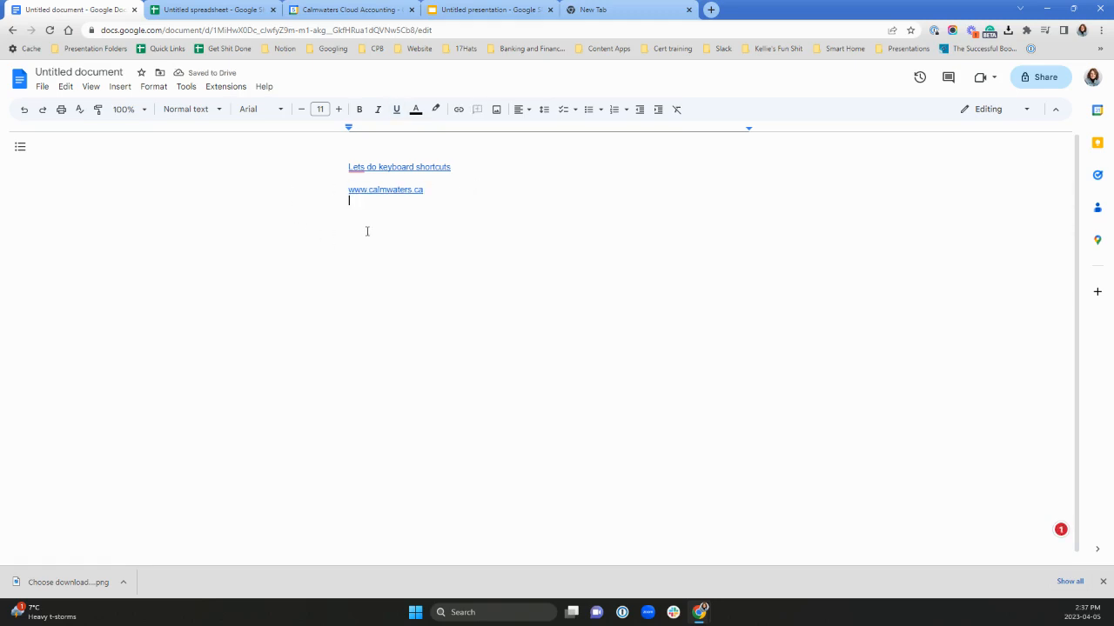
{"action": "key", "text": "ctrl+v"}
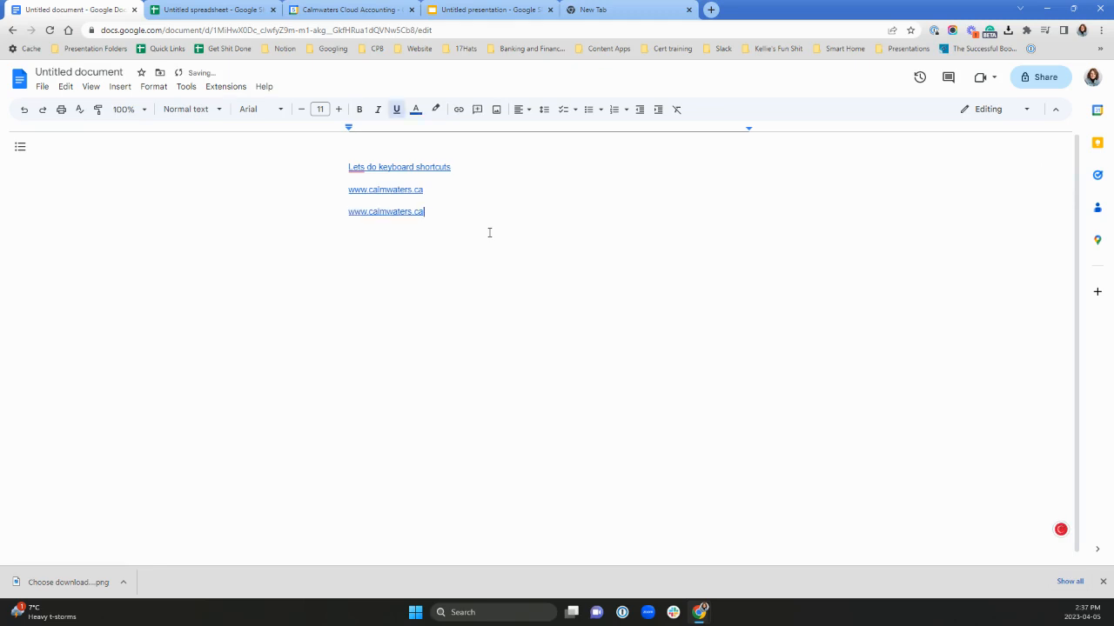
{"action": "key", "text": "Return"}
{"action": "key", "text": "ctrl+shift+v"}
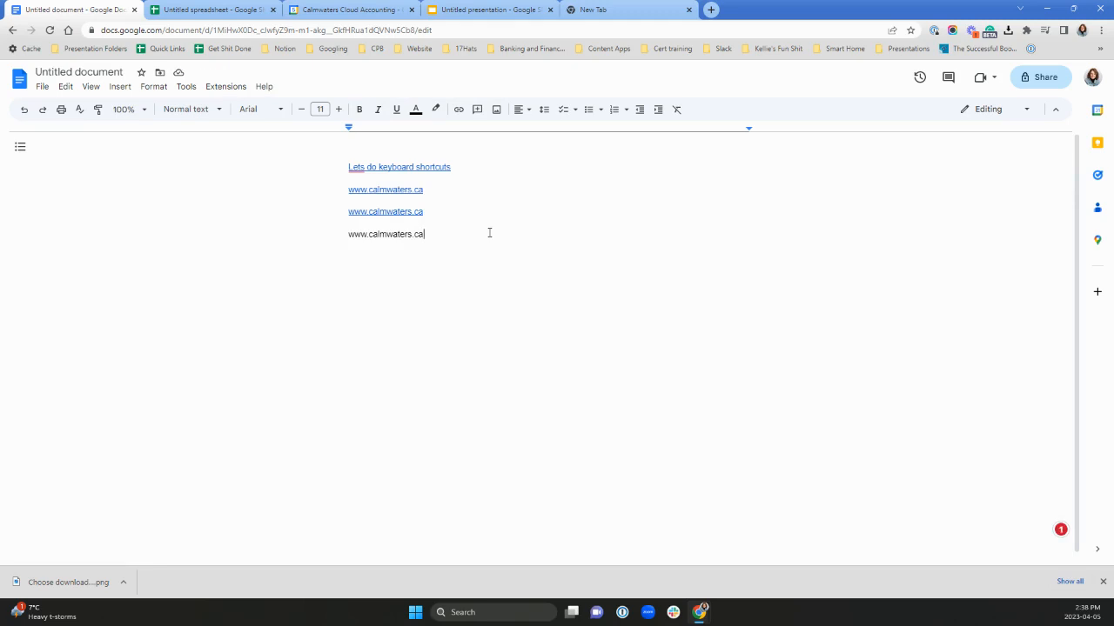
{"action": "key", "text": "ctrl+z"}
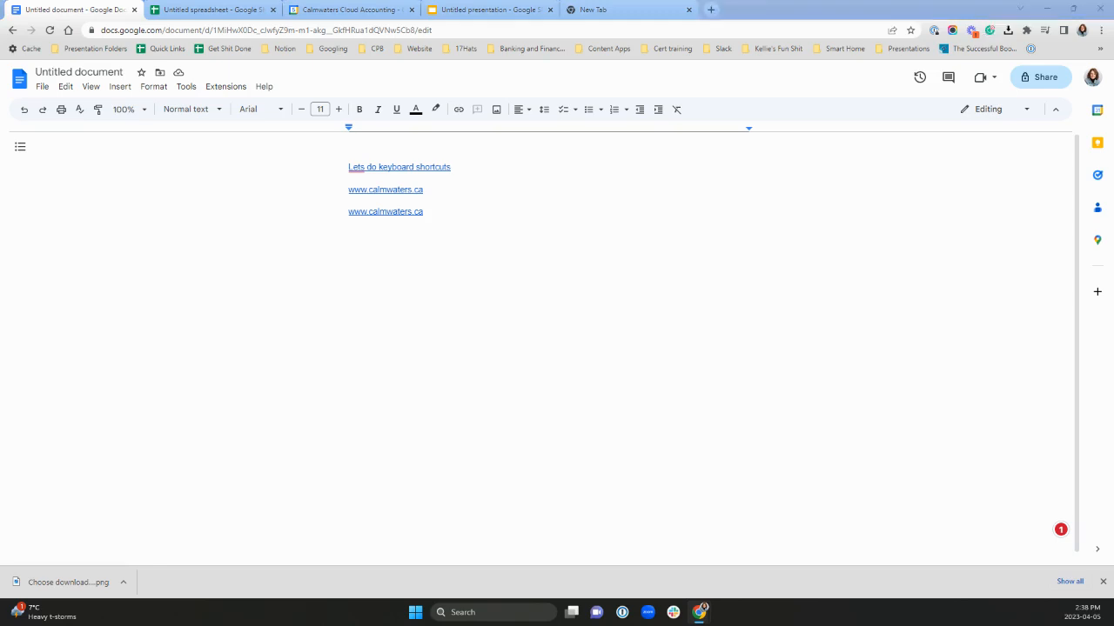
{"action": "type", "text": "Formatting"}
{"action": "left_click_drag", "start_coordinate": [423, 267], "coordinate": [325, 264]}
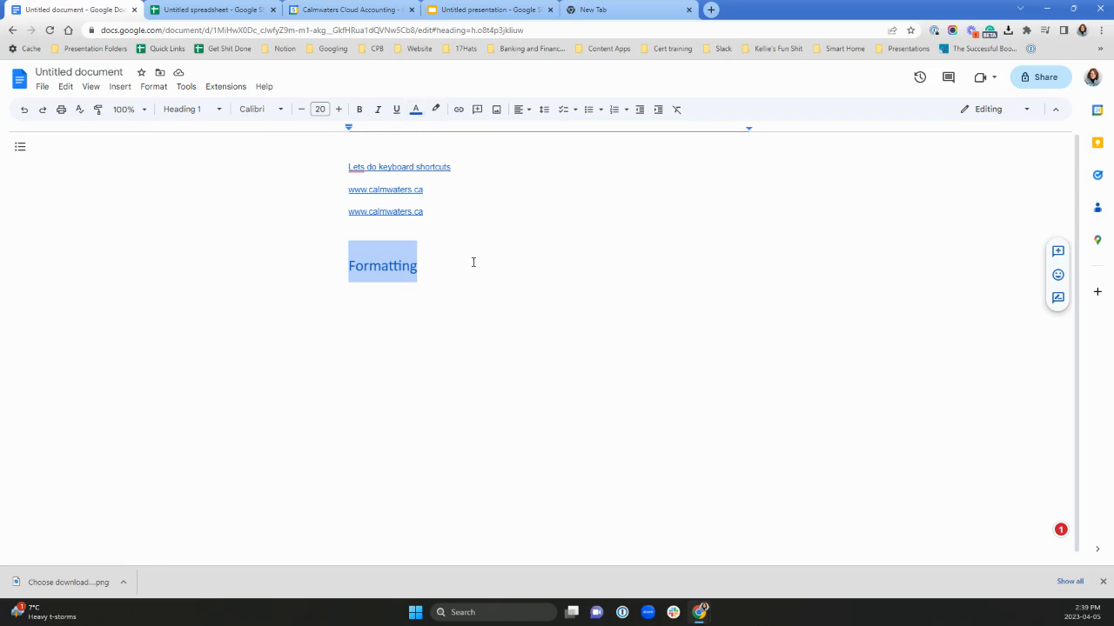
{"action": "left_click", "coordinate": [98, 113]}
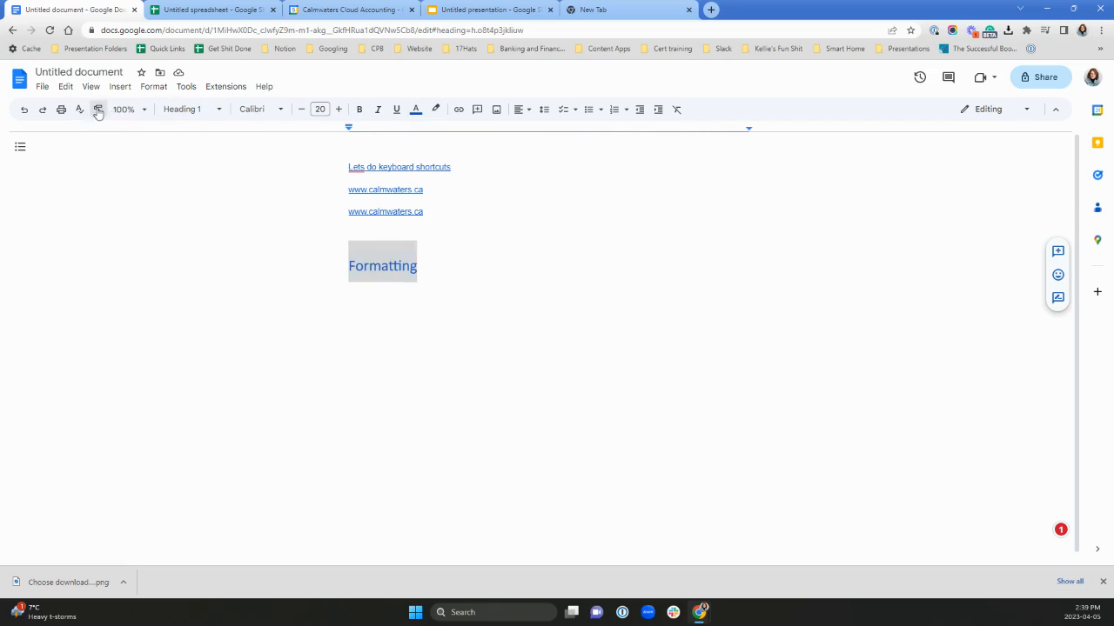
{"action": "left_click_drag", "start_coordinate": [438, 214], "coordinate": [334, 214]}
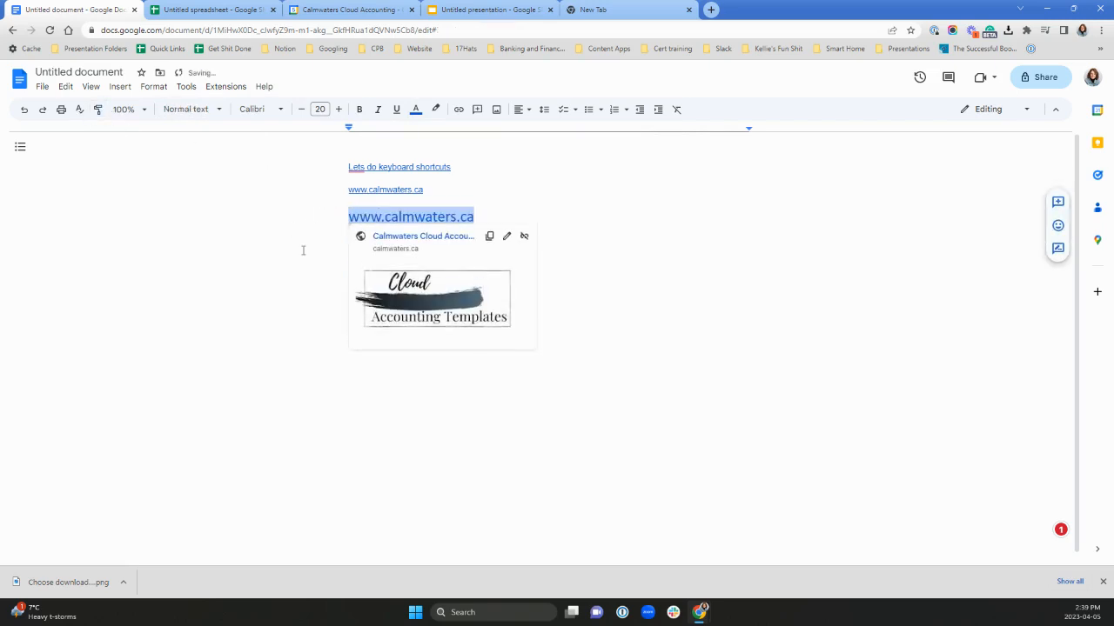
Search the web for "puppies" images and insert the one of three cream puppies on grass after the Formatting heading
{"action": "left_click", "coordinate": [683, 285]}
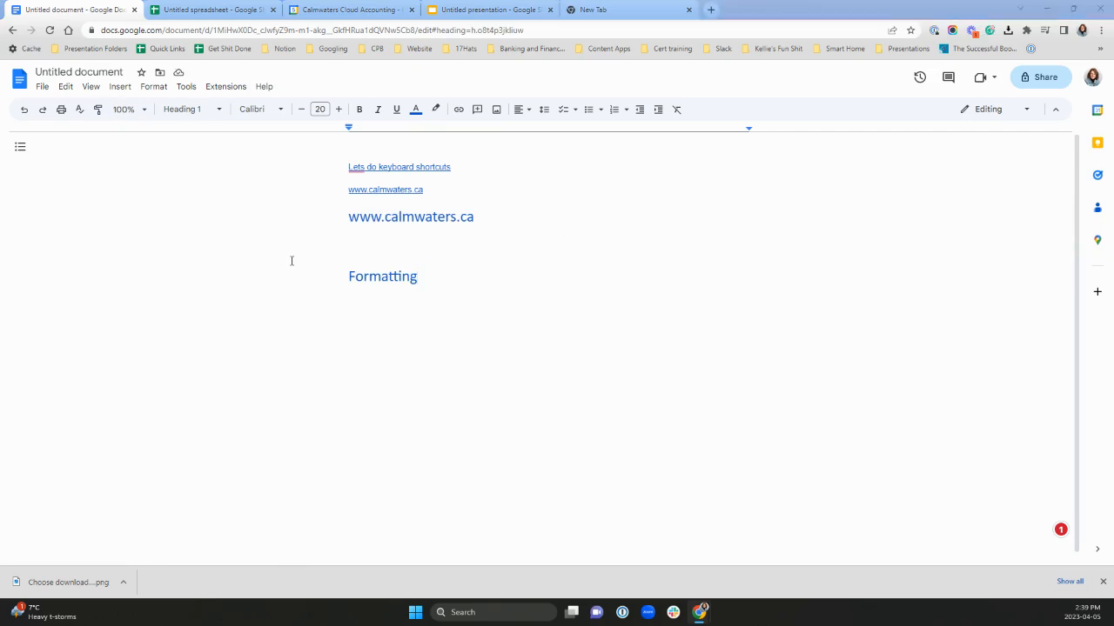
{"action": "left_click", "coordinate": [122, 88]}
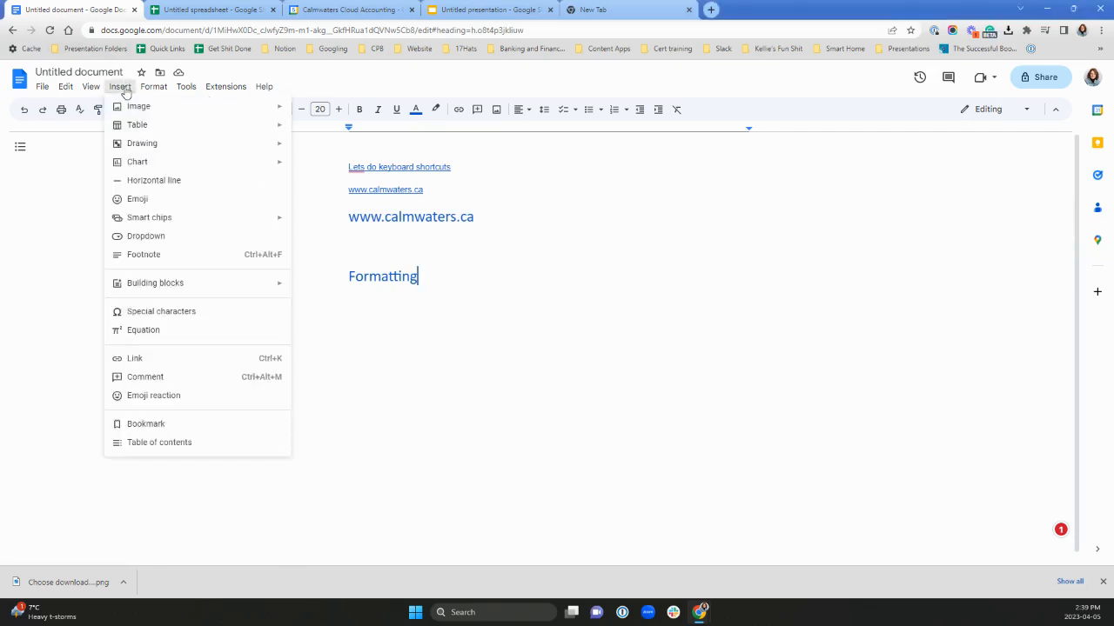
{"action": "mouse_move", "coordinate": [134, 108]}
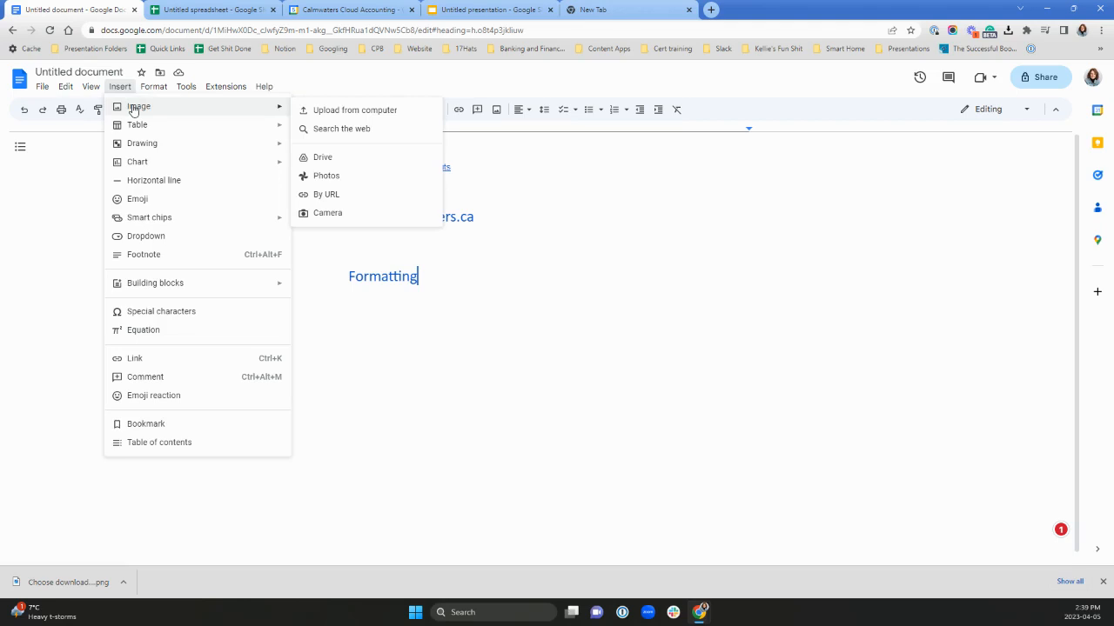
{"action": "left_click", "coordinate": [328, 131]}
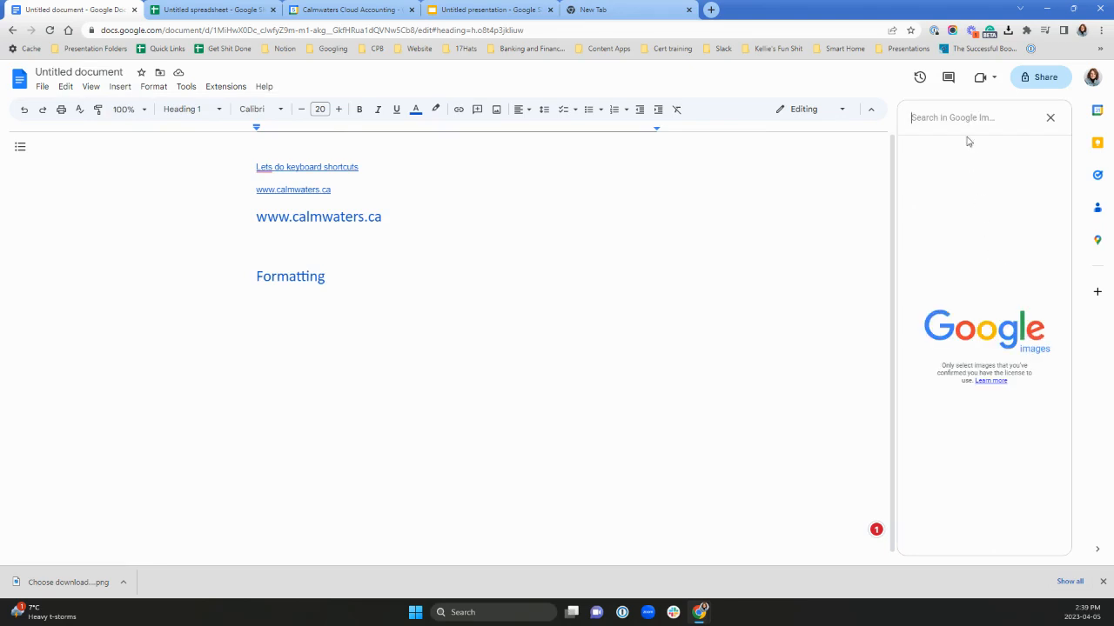
{"action": "type", "text": "uppies"}
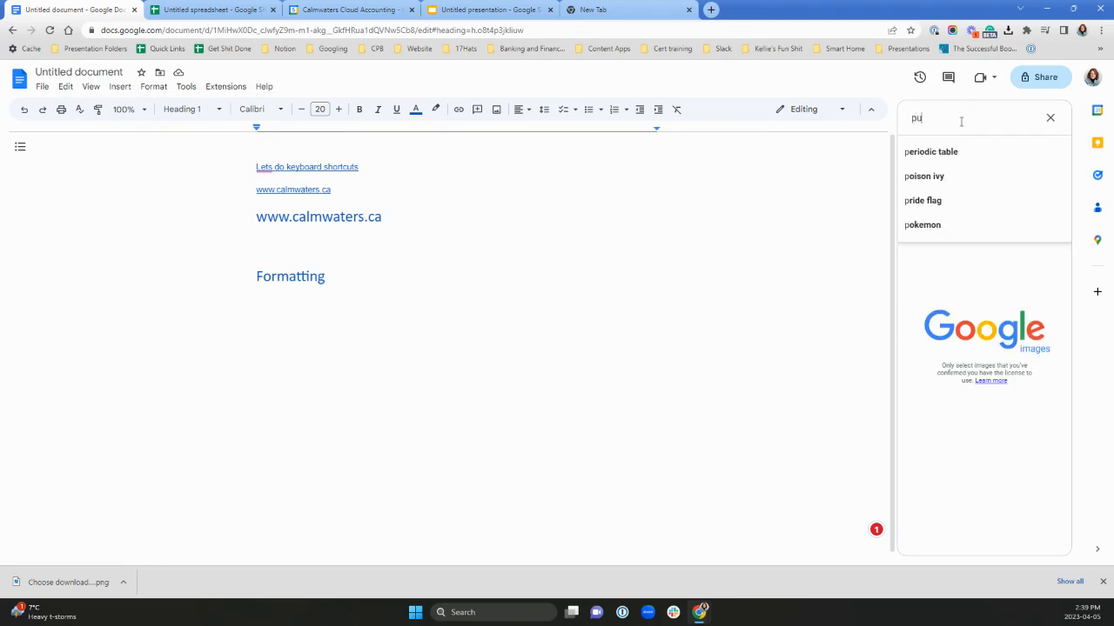
{"action": "key", "text": "Return"}
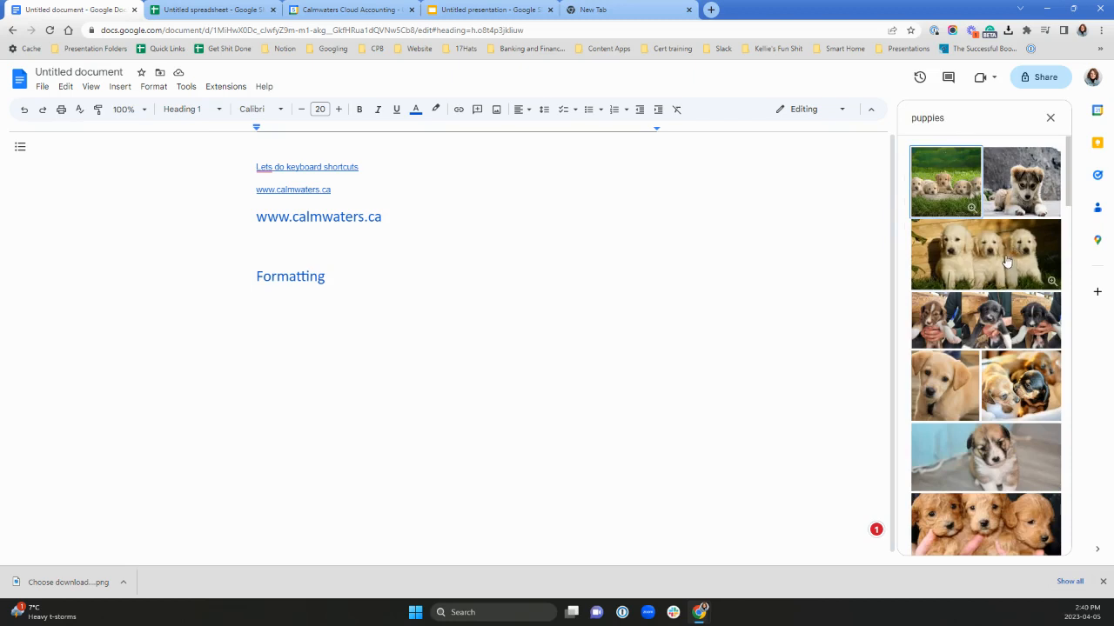
{"action": "left_click", "coordinate": [1005, 261]}
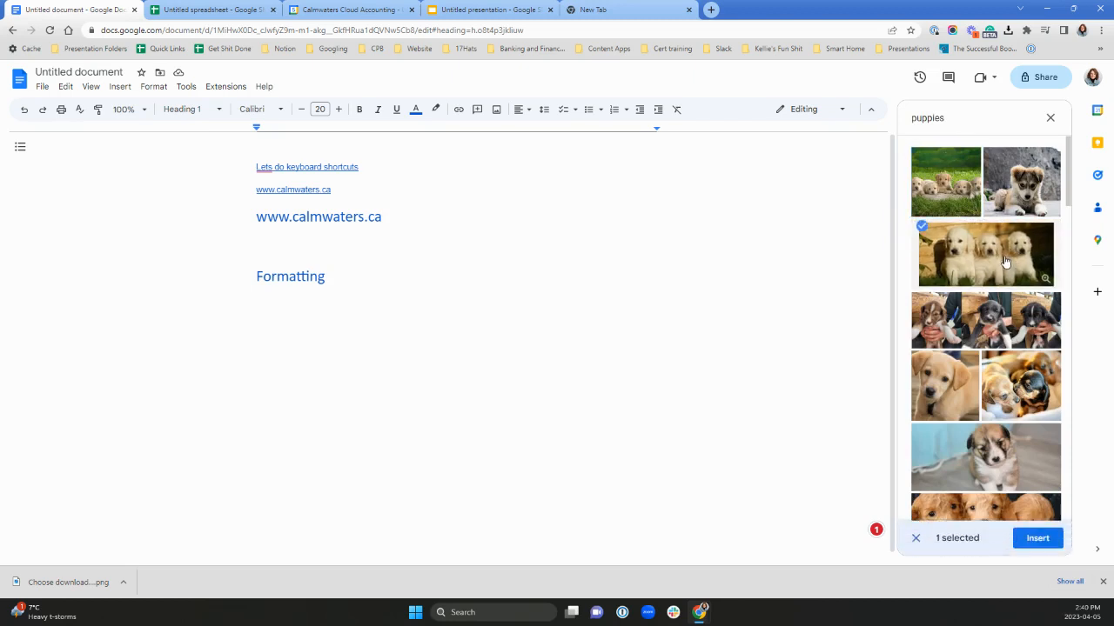
{"action": "left_click", "coordinate": [1049, 537]}
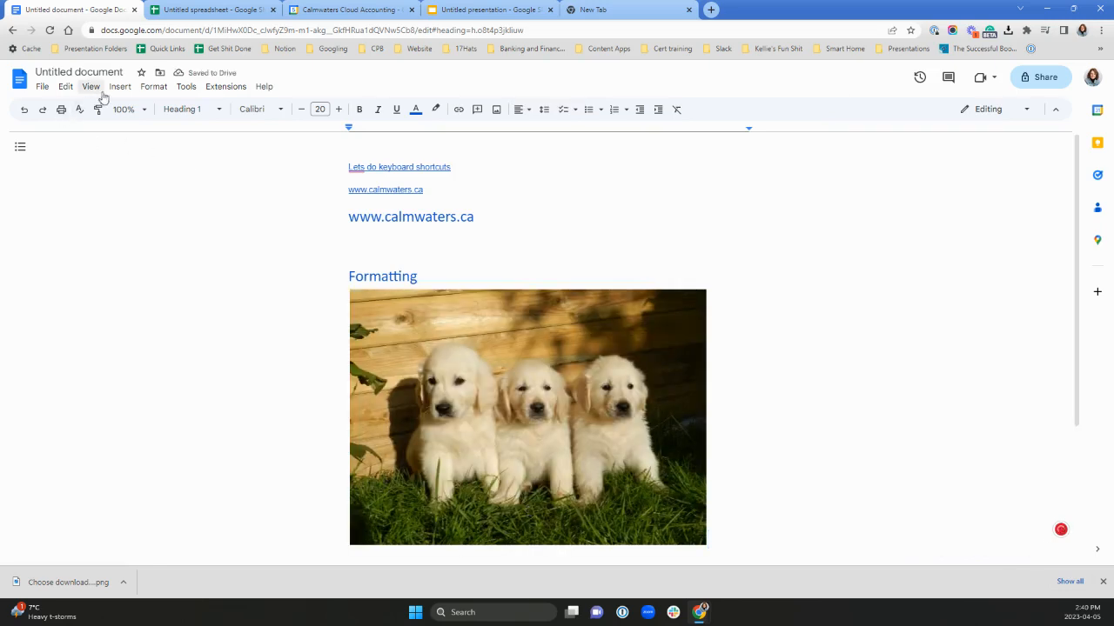
{"action": "left_click_drag", "start_coordinate": [484, 221], "coordinate": [311, 162]}
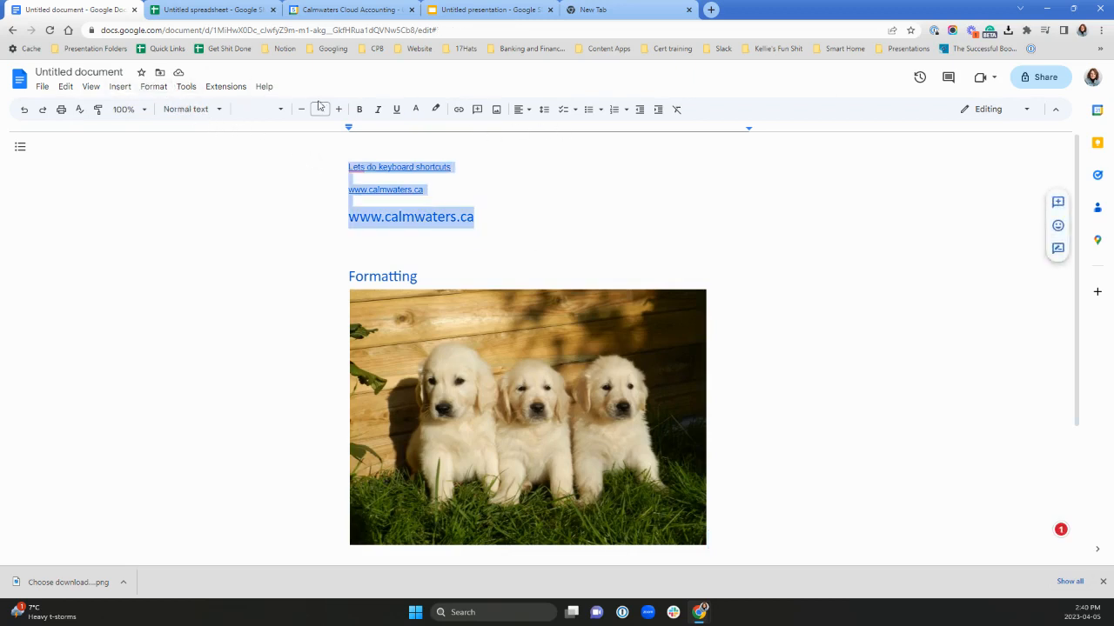
{"action": "left_click", "coordinate": [563, 110]}
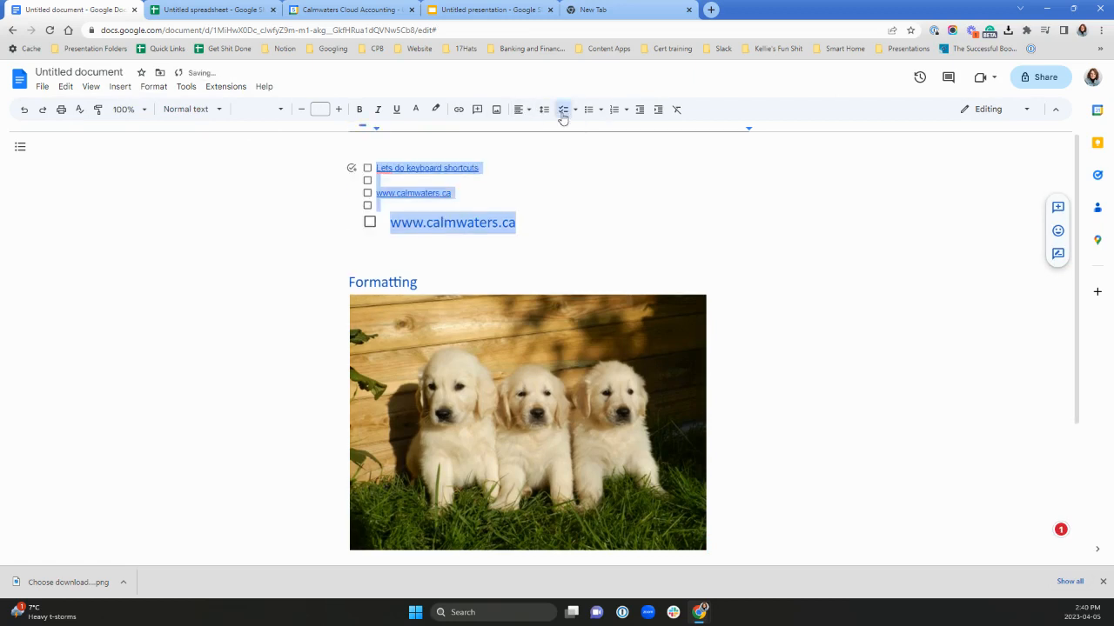
{"action": "left_click", "coordinate": [589, 224]}
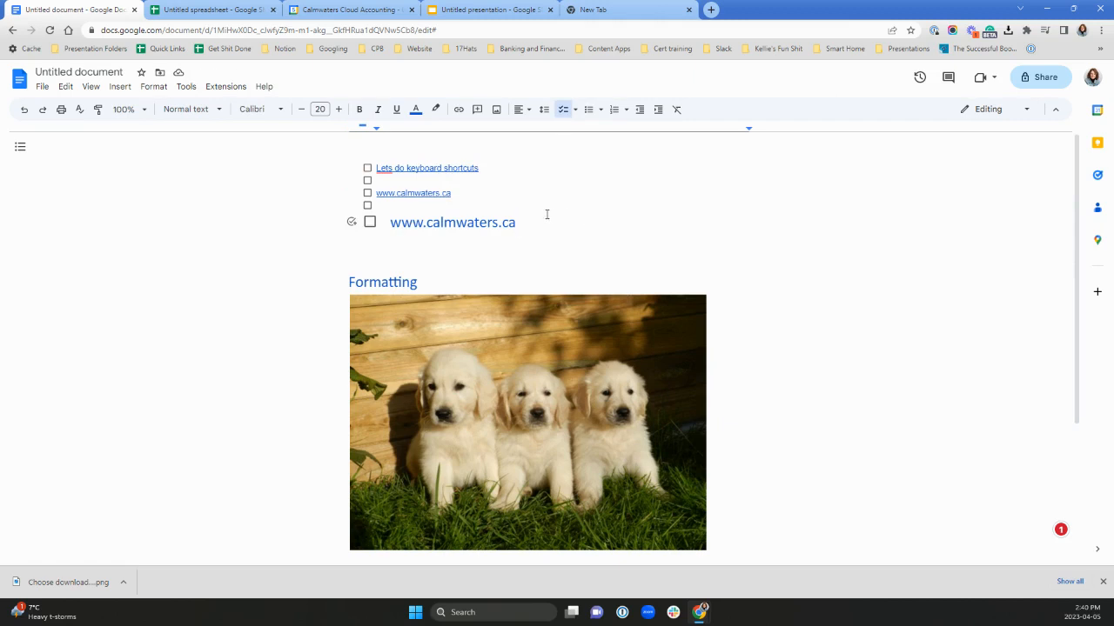
{"action": "left_click", "coordinate": [369, 222]}
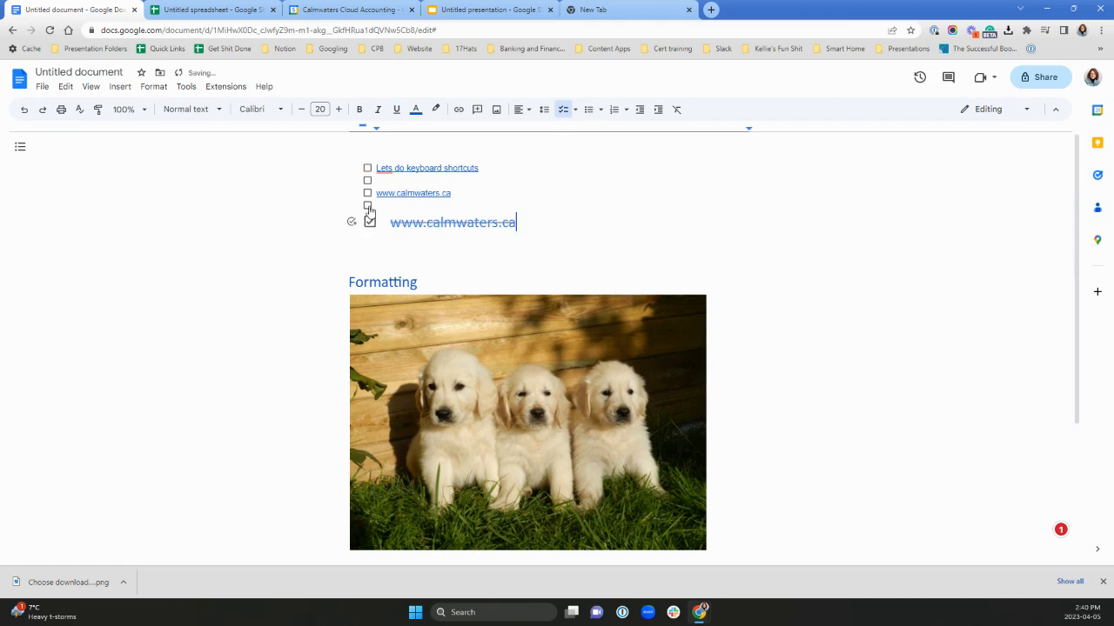
{"action": "left_click", "coordinate": [368, 206]}
{"action": "left_click", "coordinate": [367, 193]}
{"action": "left_click", "coordinate": [367, 169]}
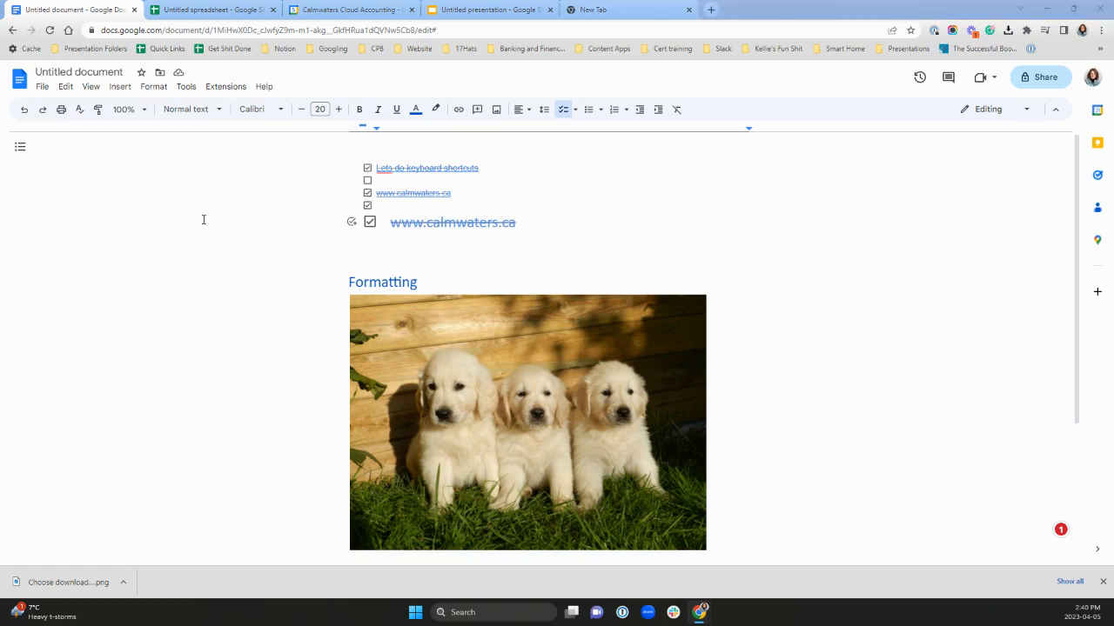
Insert a horizontal line after the last checklist item and a Project status dropdown beneath it, and show the dropdown's options
{"action": "left_click", "coordinate": [124, 88]}
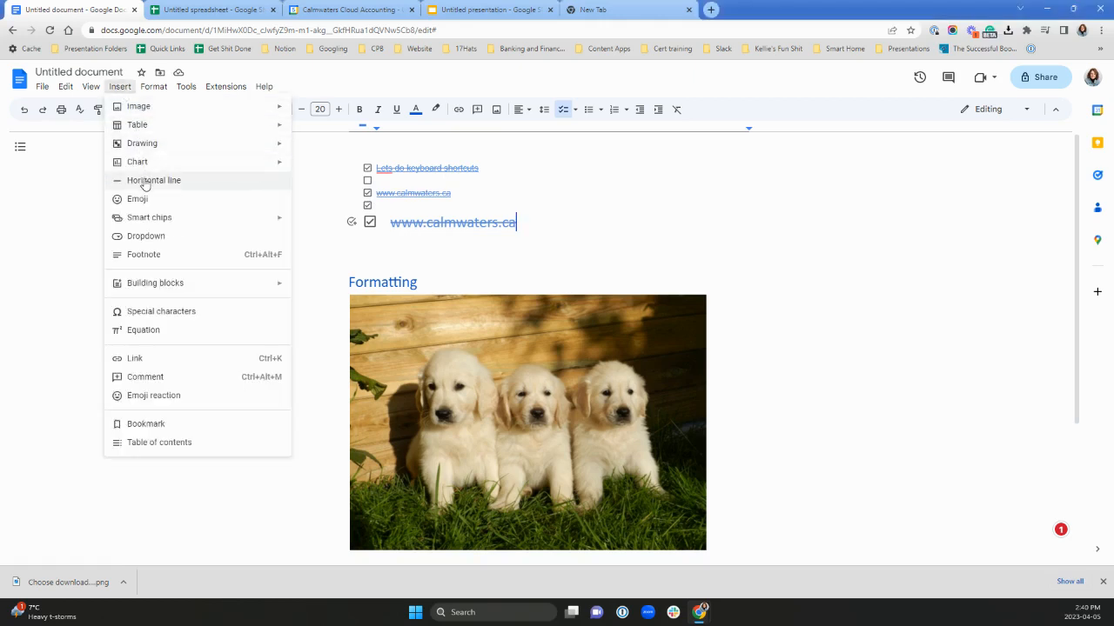
{"action": "left_click", "coordinate": [145, 181]}
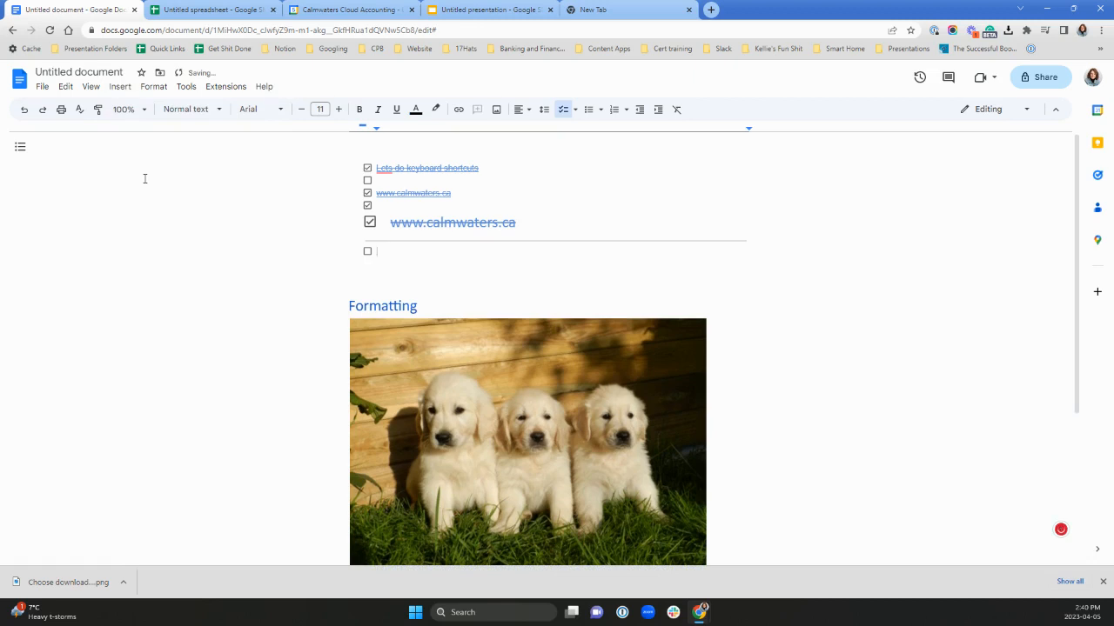
{"action": "left_click", "coordinate": [118, 87]}
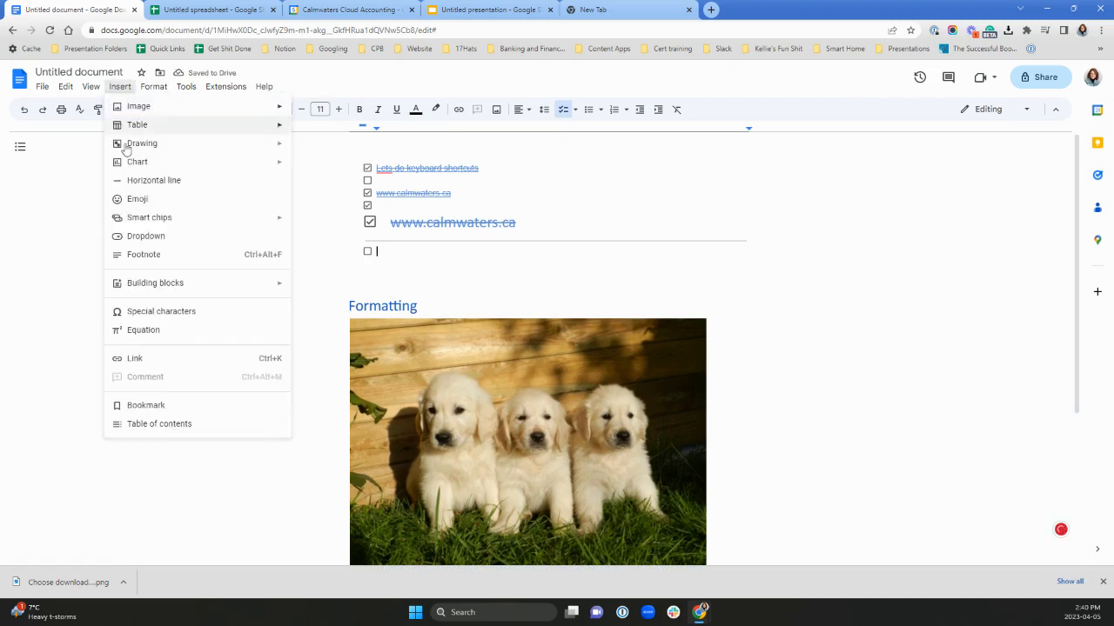
{"action": "left_click", "coordinate": [146, 236]}
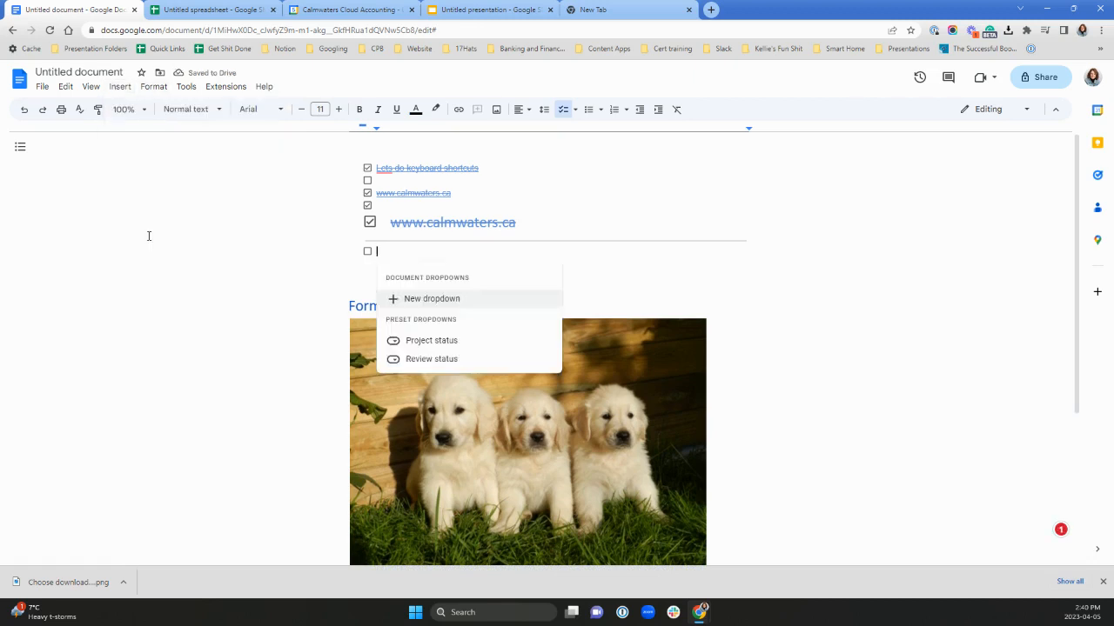
{"action": "left_click", "coordinate": [452, 341]}
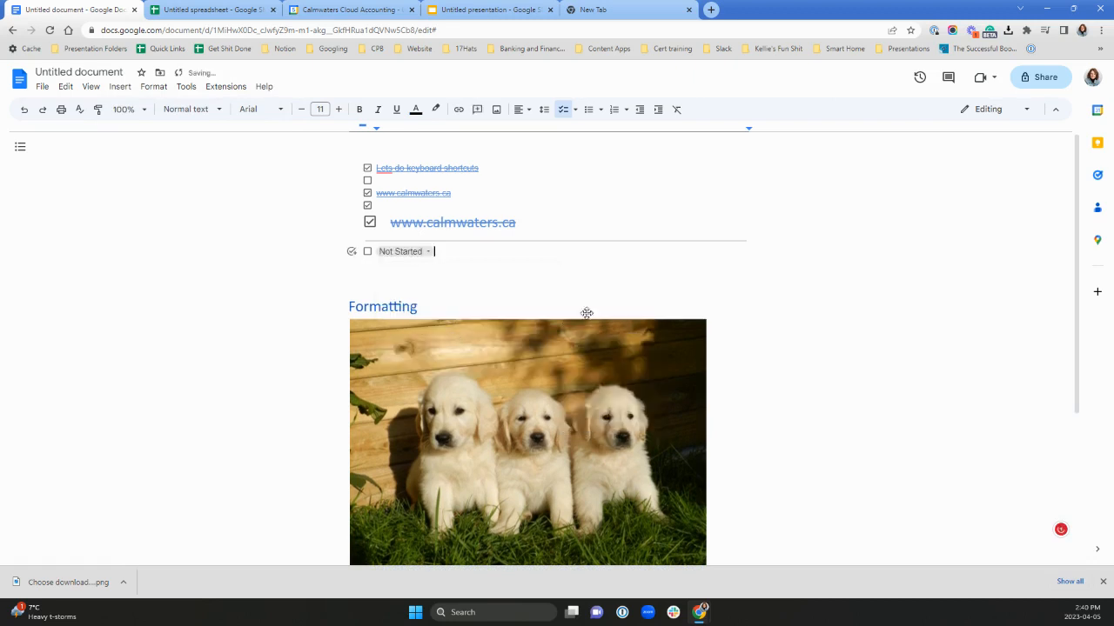
{"action": "left_click", "coordinate": [427, 252]}
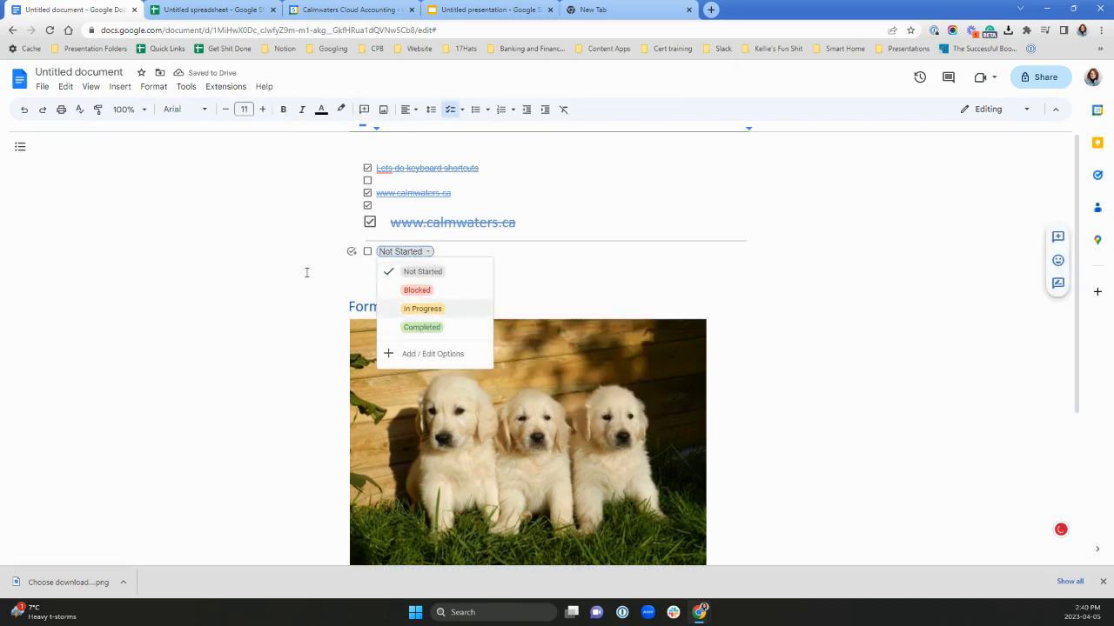
{"action": "left_click", "coordinate": [120, 88]}
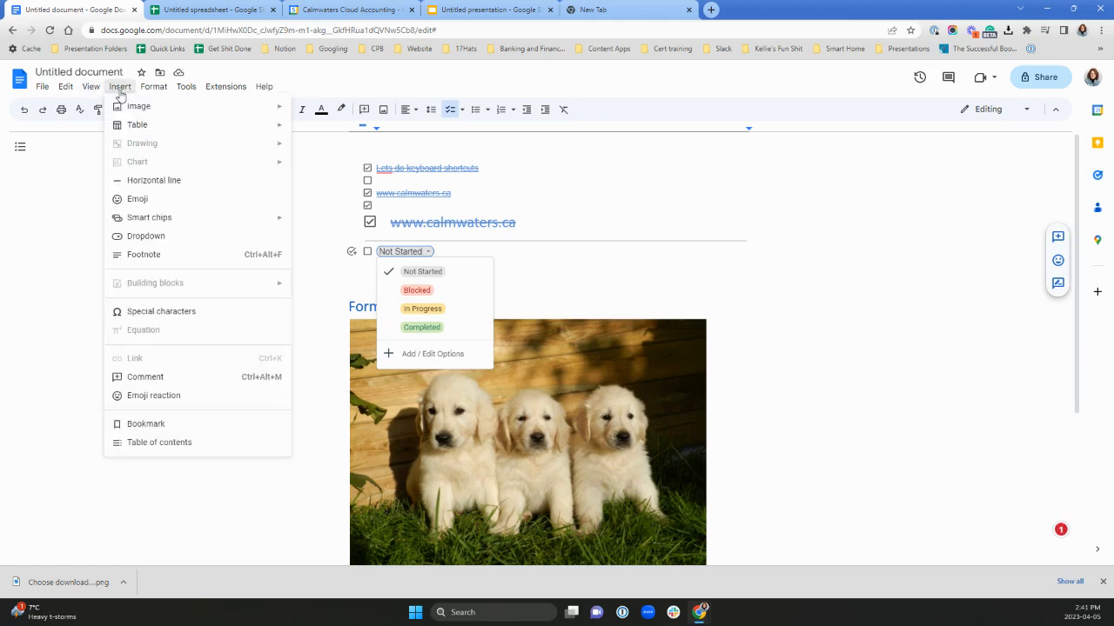
{"action": "mouse_move", "coordinate": [143, 219]}
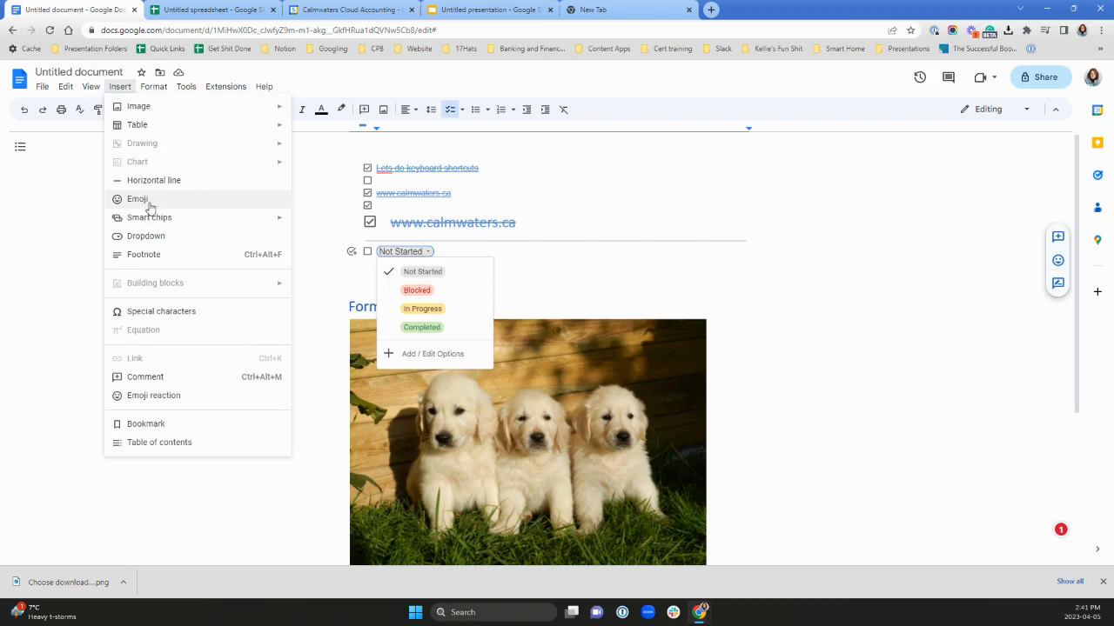
Confirm the document's page setup with the Pageless format
{"action": "left_click", "coordinate": [41, 91]}
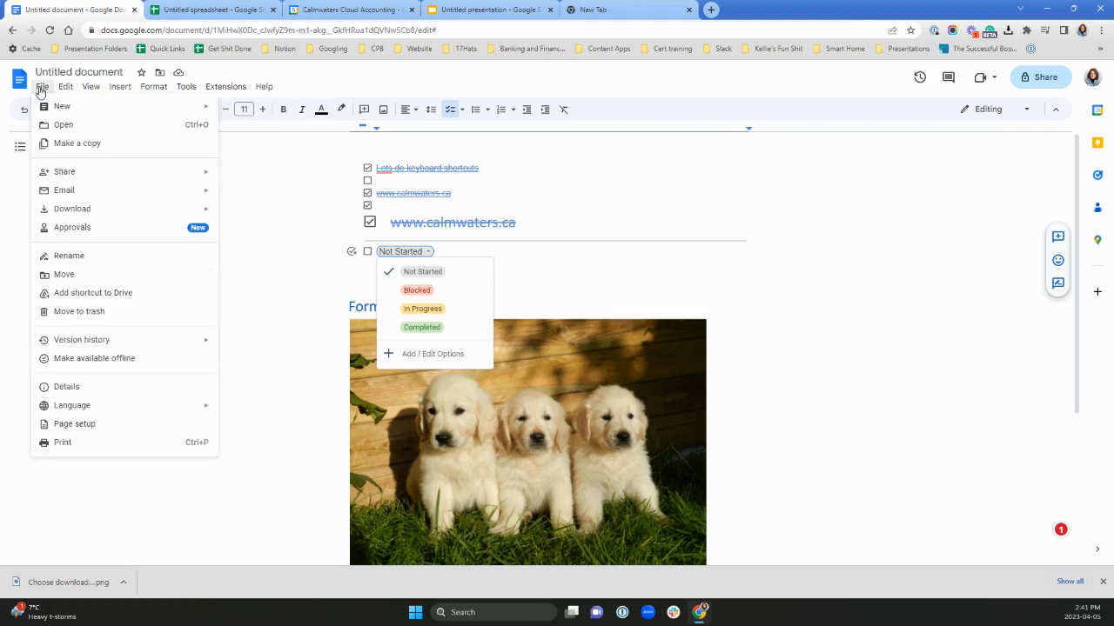
{"action": "left_click", "coordinate": [76, 427]}
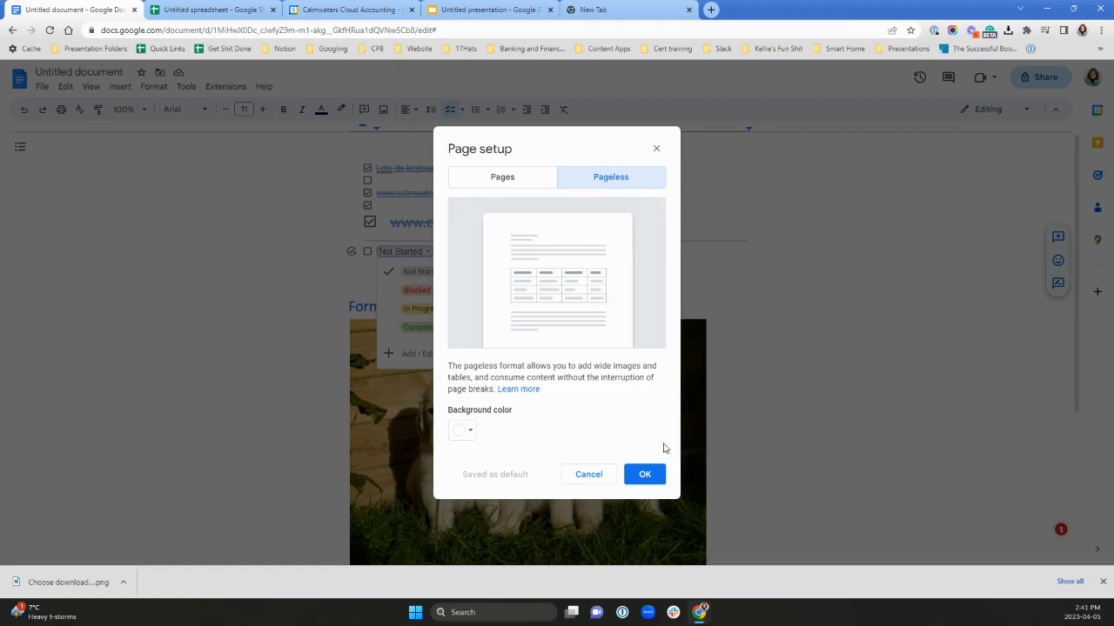
{"action": "left_click", "coordinate": [645, 474]}
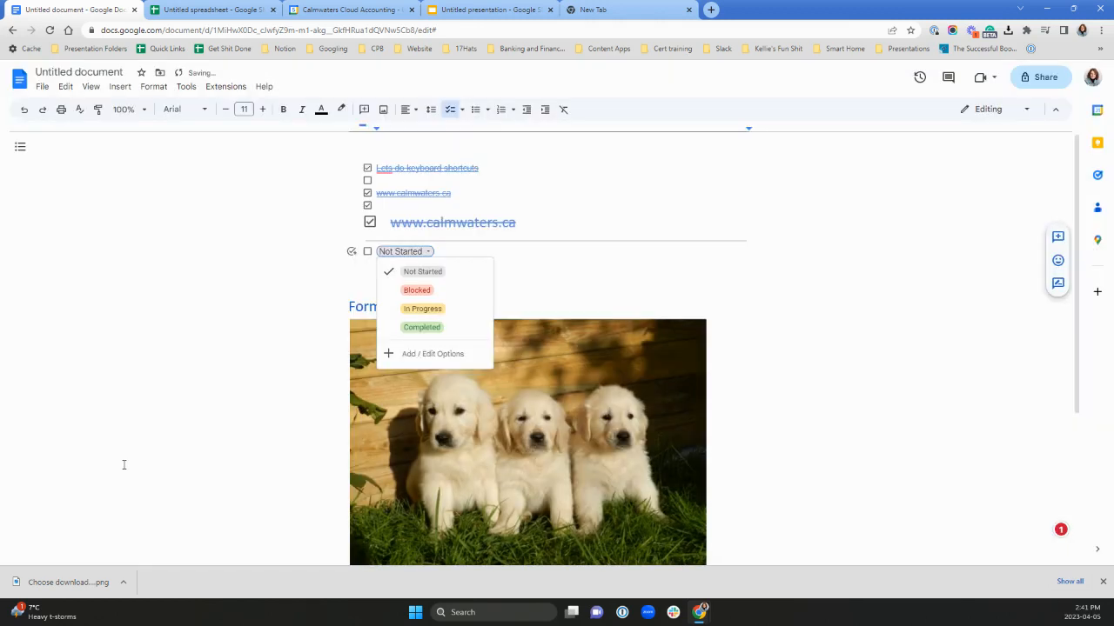
Show the Dropbox Sign add-on's commands among the extensions and the document's formatting commands, including Clear formatting
{"action": "left_click", "coordinate": [228, 89]}
{"action": "left_click", "coordinate": [228, 89]}
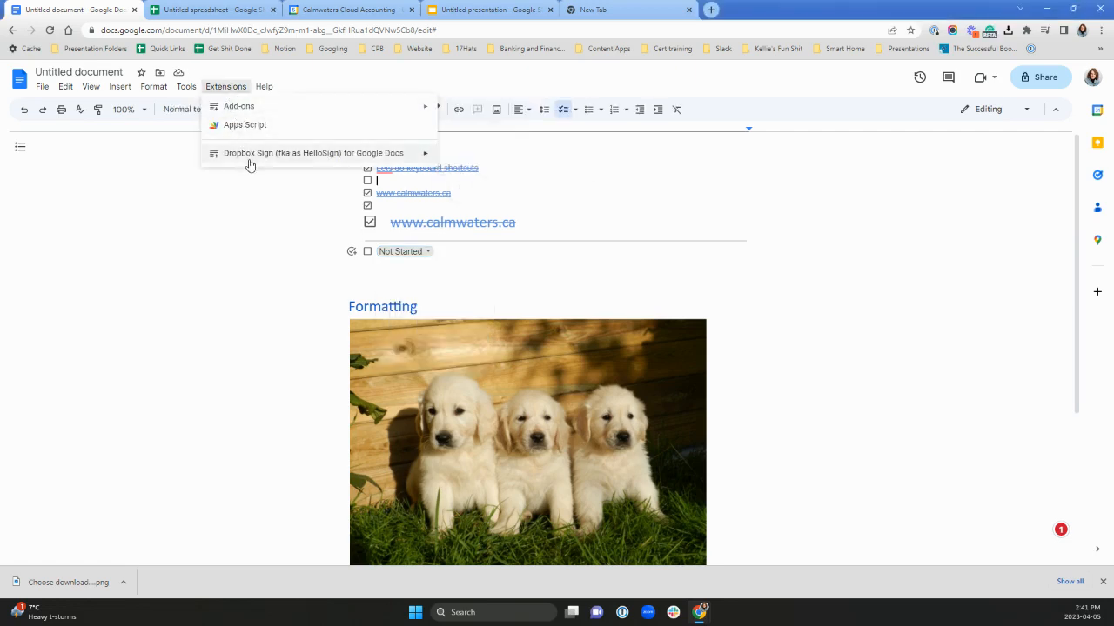
{"action": "mouse_move", "coordinate": [251, 158]}
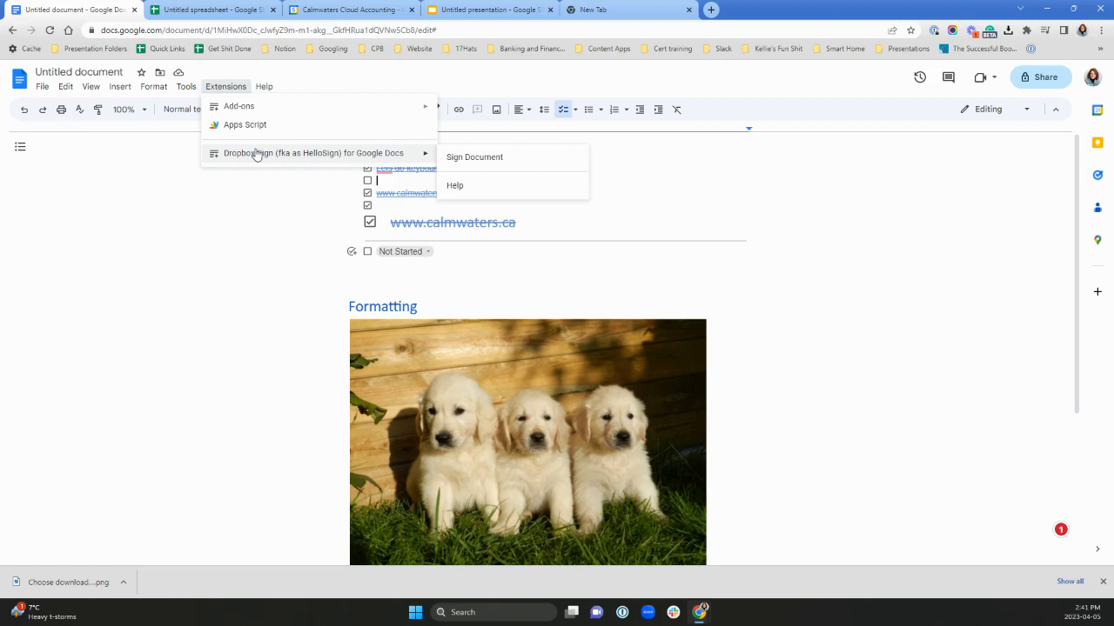
{"action": "mouse_move", "coordinate": [155, 91]}
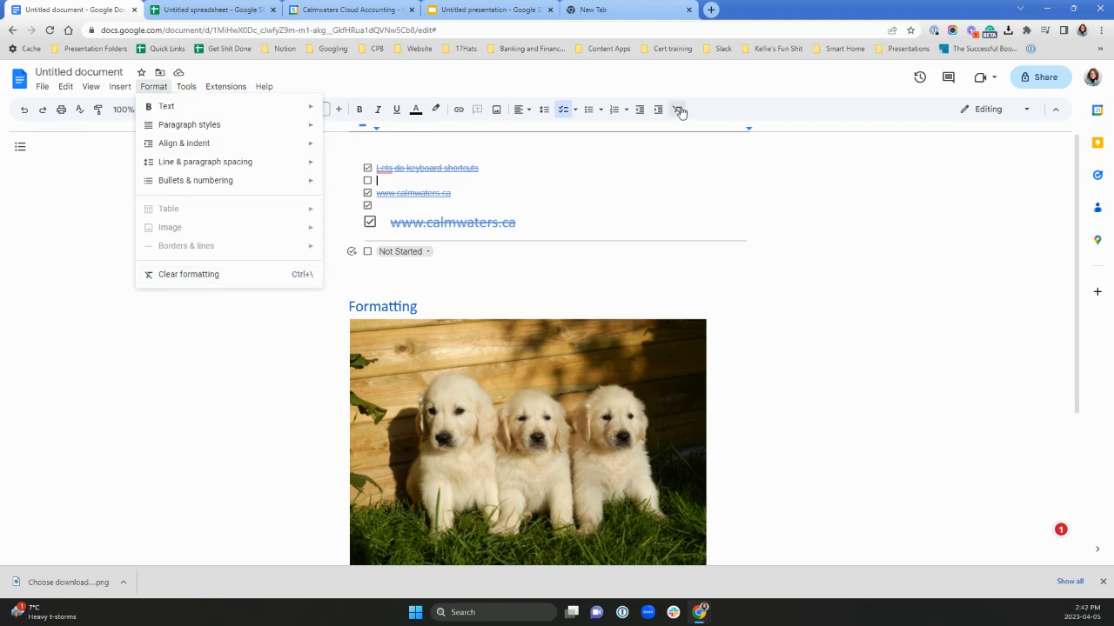
{"action": "left_click", "coordinate": [139, 383]}
{"action": "right_click", "coordinate": [140, 383]}
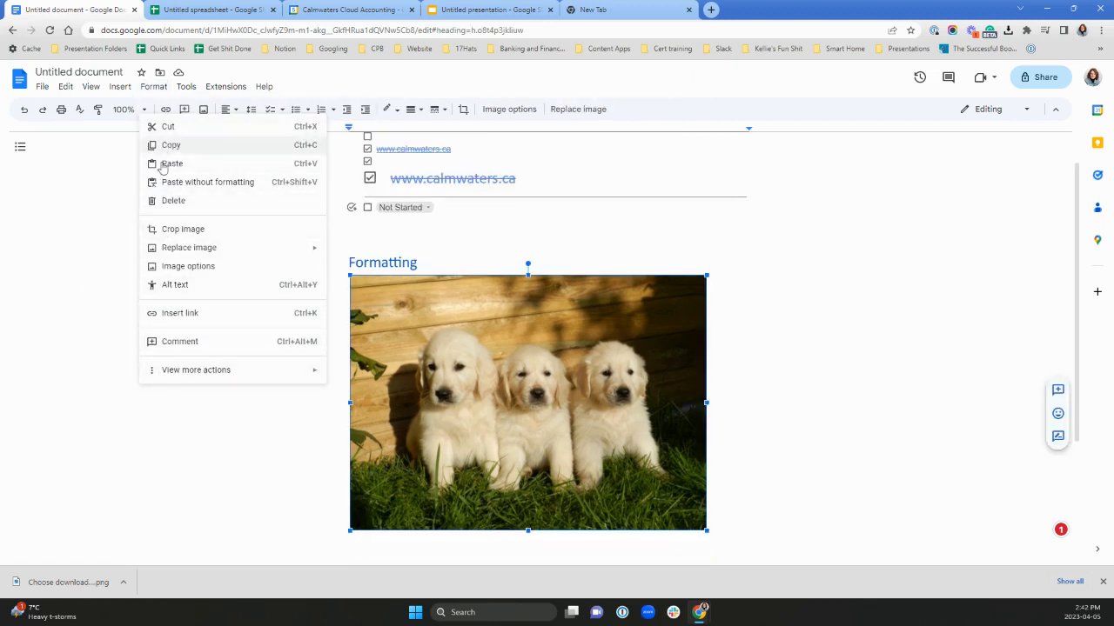
{"action": "right_click", "coordinate": [141, 405]}
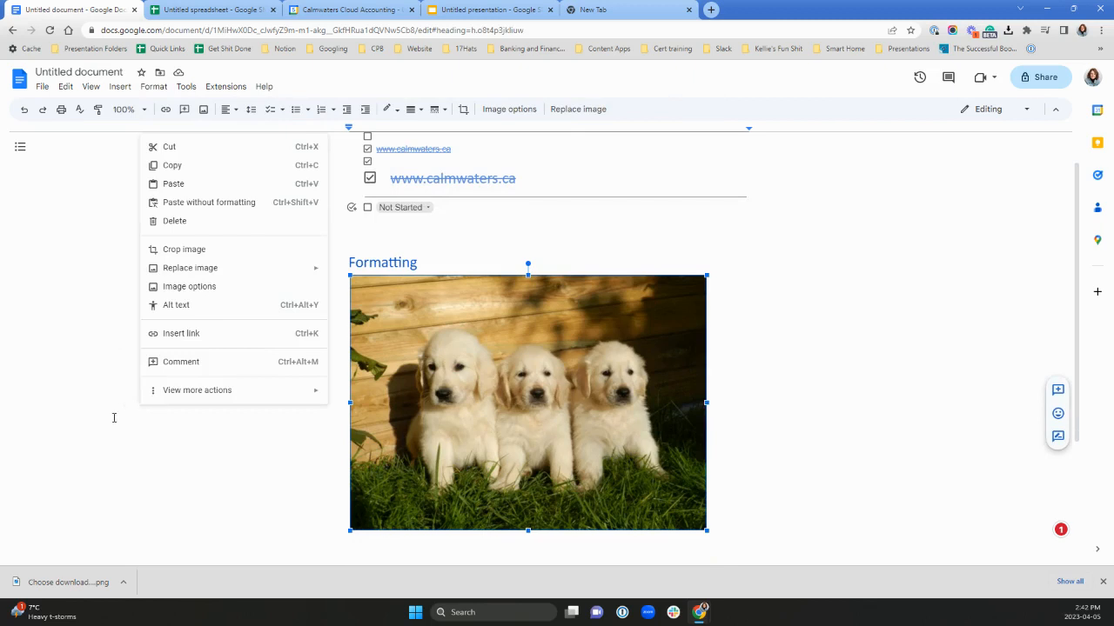
{"action": "left_click", "coordinate": [104, 181]}
{"action": "left_click", "coordinate": [68, 192]}
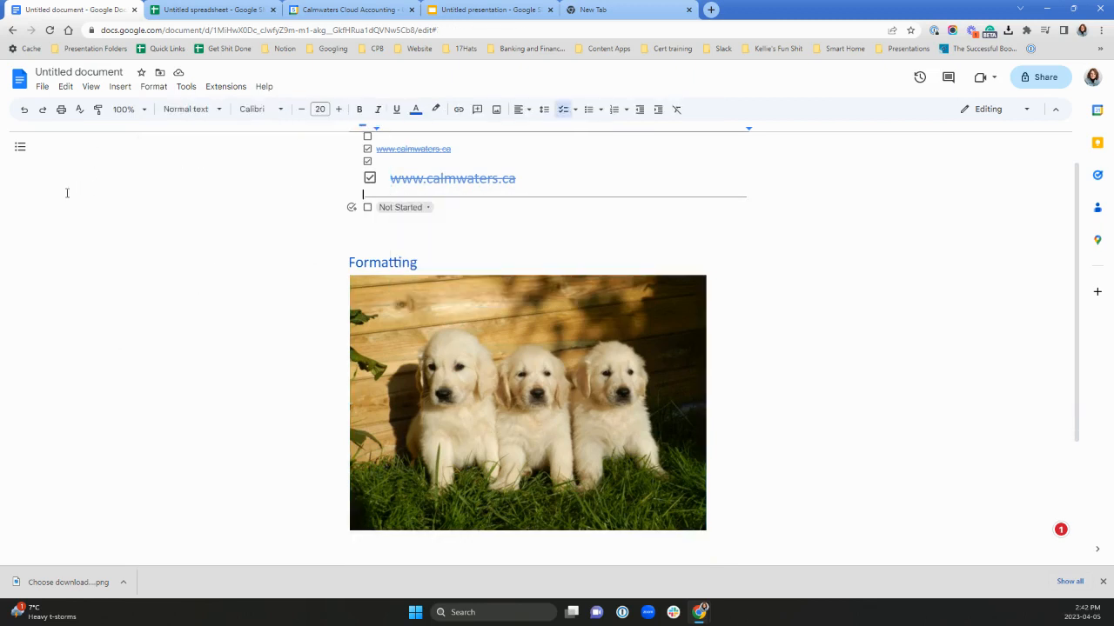
{"action": "right_click", "coordinate": [87, 199]}
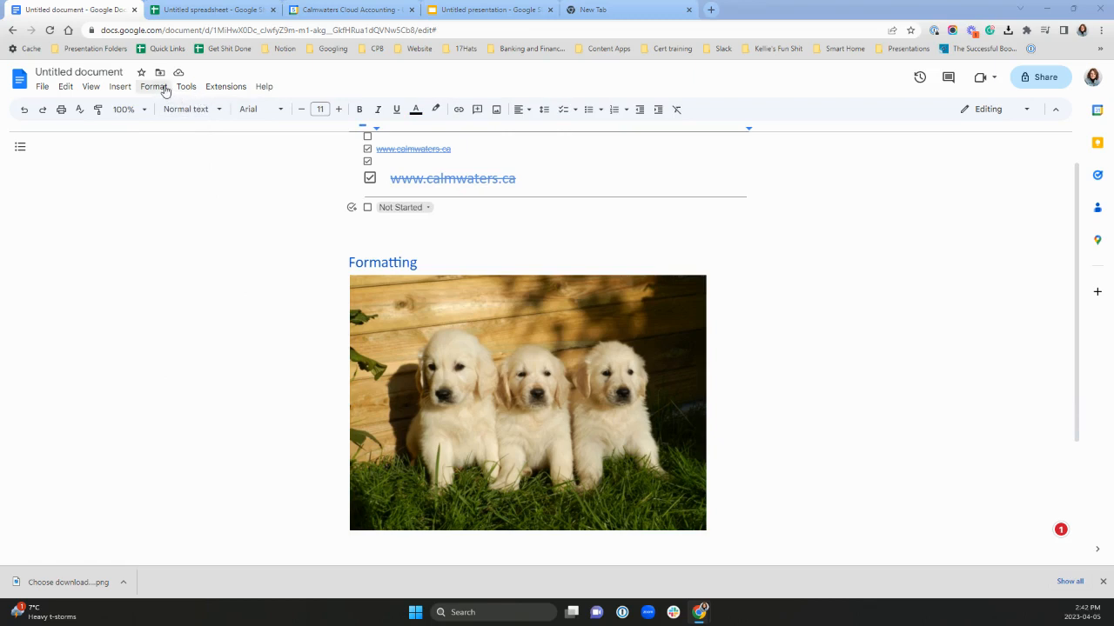
Show the text formatting commands and the capitalization choices lowercase, UPPERCASE and Title Case
{"action": "left_click", "coordinate": [164, 90]}
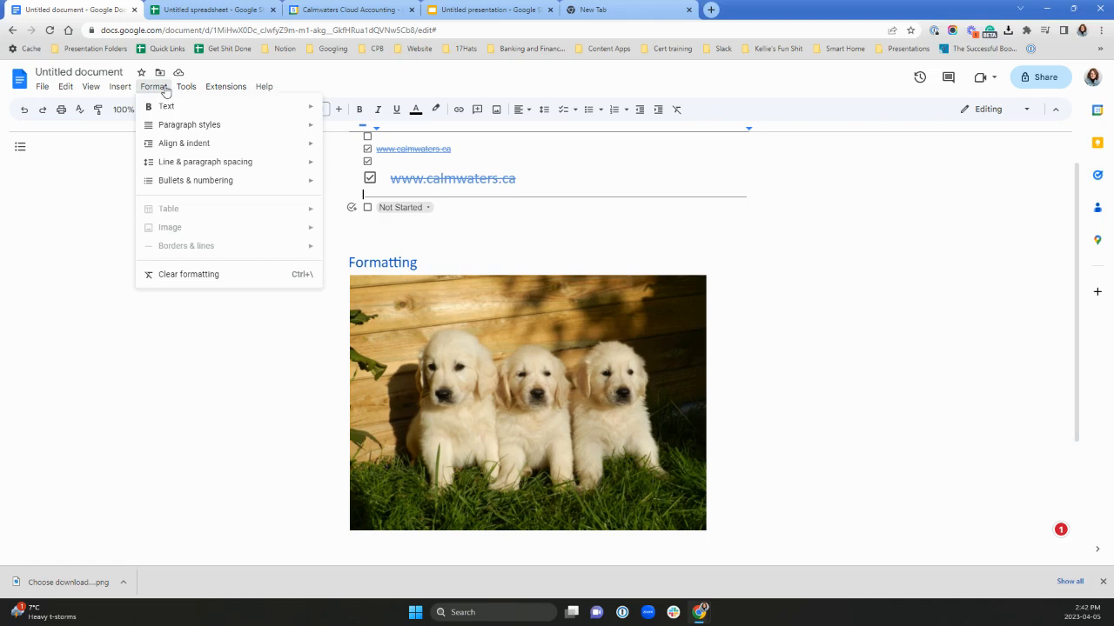
{"action": "mouse_move", "coordinate": [175, 108]}
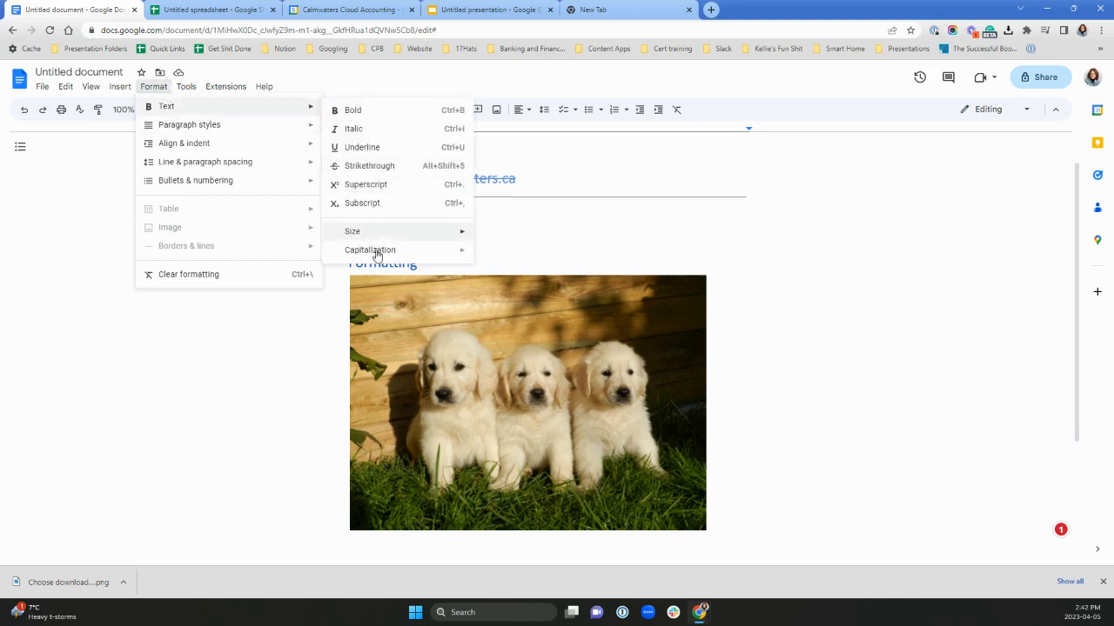
{"action": "mouse_move", "coordinate": [370, 249]}
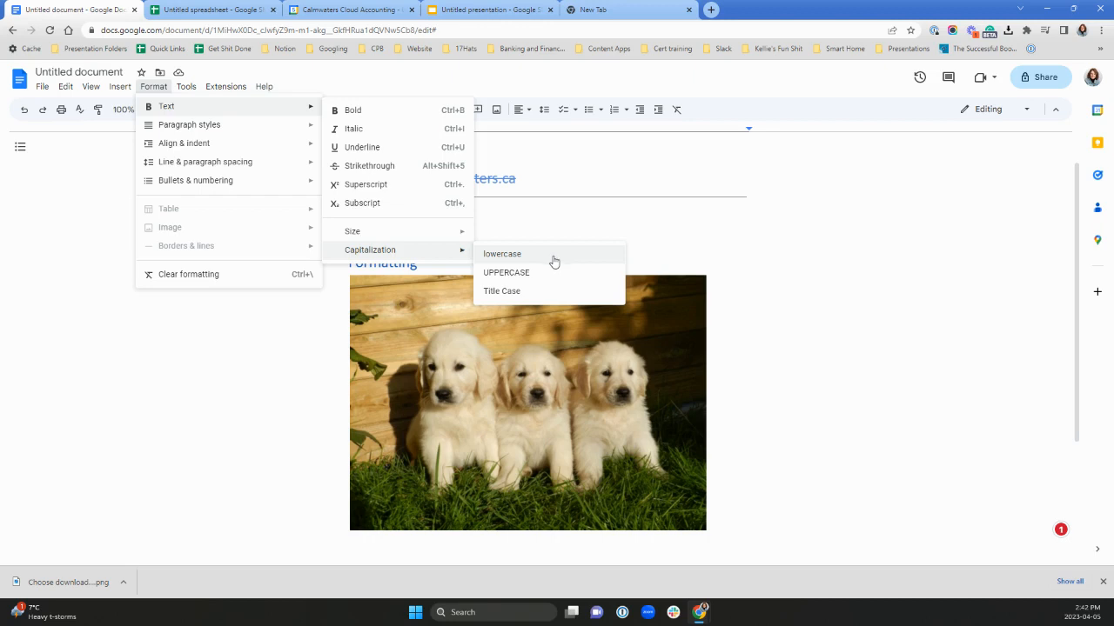
{"action": "left_click", "coordinate": [476, 261]}
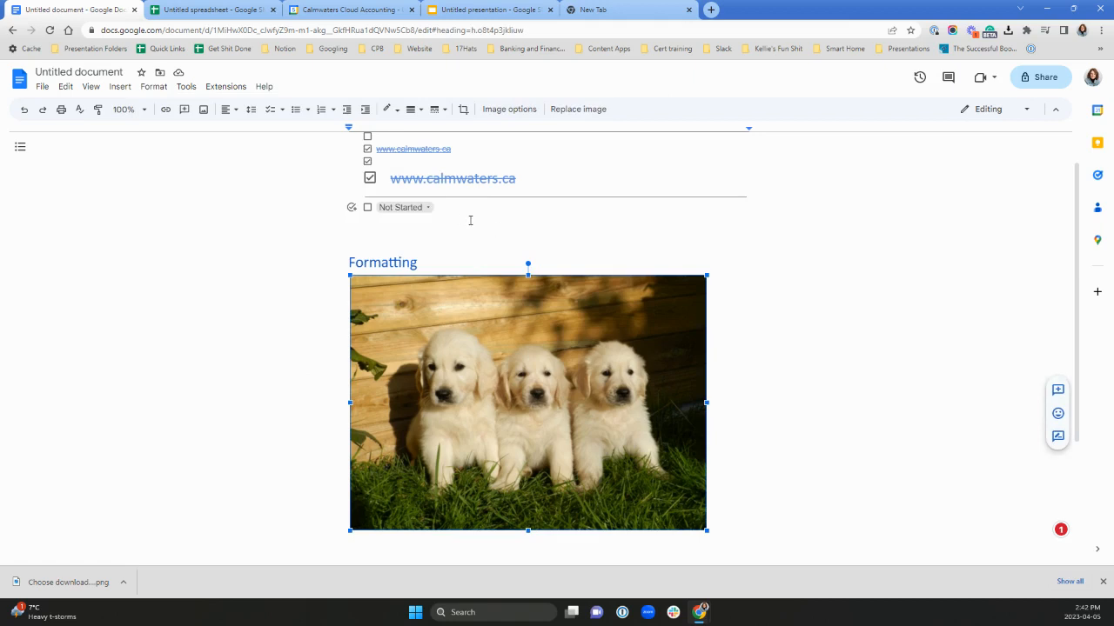
Uncheck the "Lets do keyboard shortcuts" checklist item and change its text to UPPERCASE
{"action": "scroll", "coordinate": [469, 220], "scroll_direction": "up", "scroll_amount": 1}
{"action": "left_click_drag", "start_coordinate": [490, 169], "coordinate": [349, 172]}
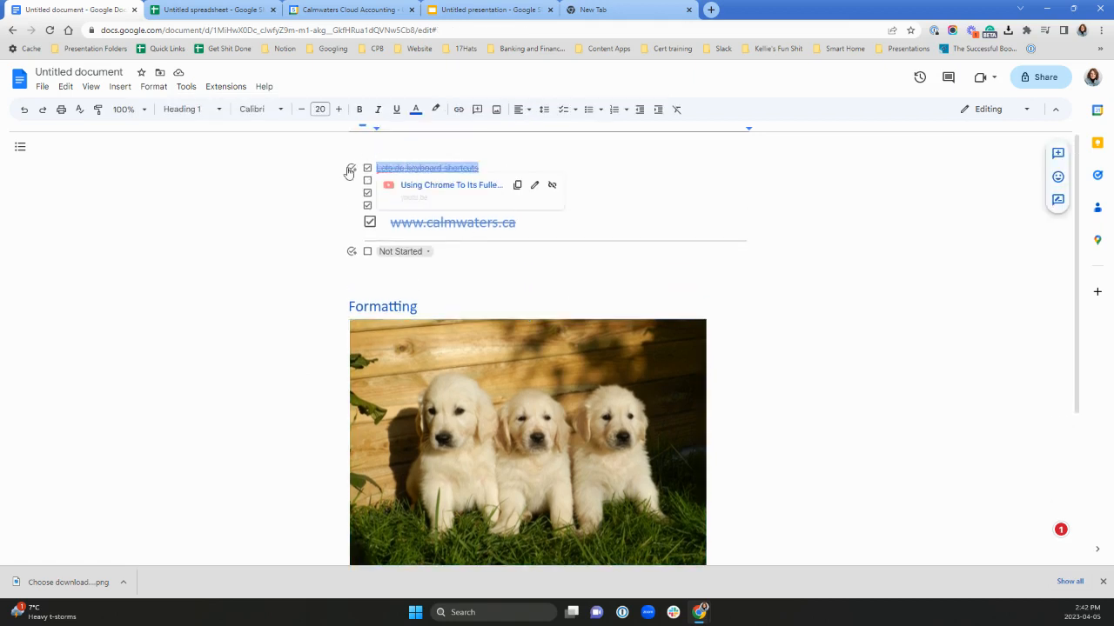
{"action": "left_click", "coordinate": [368, 168]}
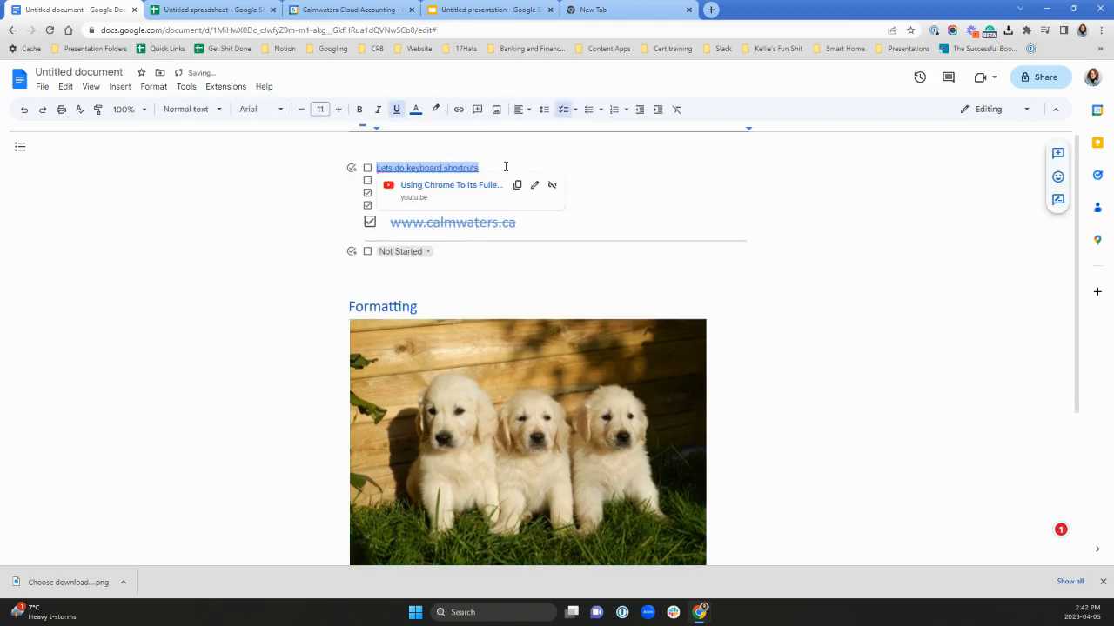
{"action": "left_click", "coordinate": [160, 90]}
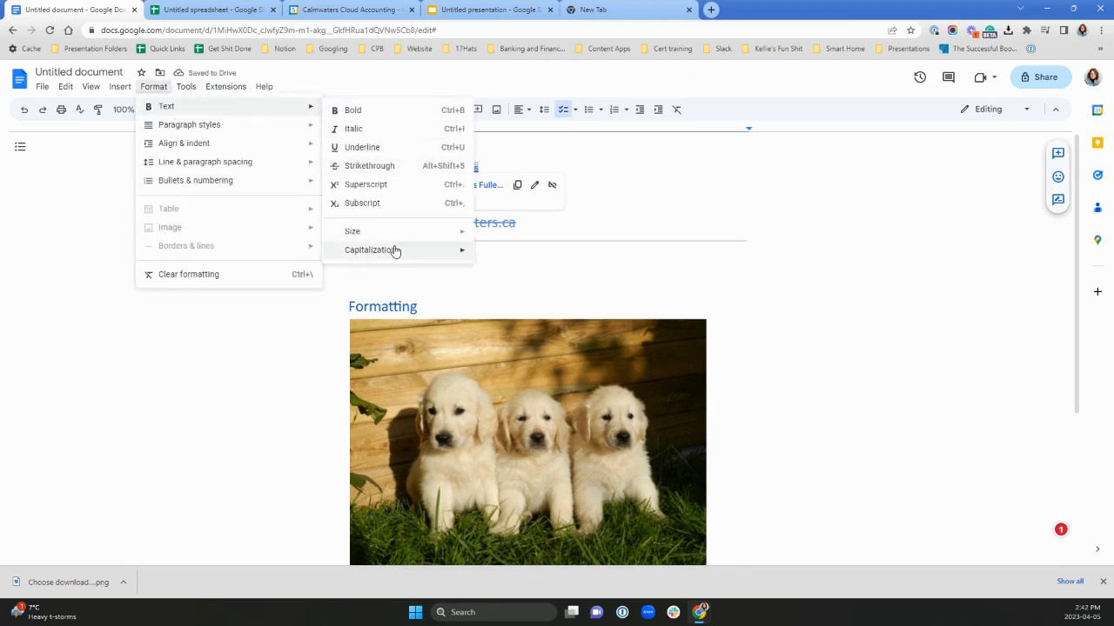
{"action": "left_click", "coordinate": [501, 273]}
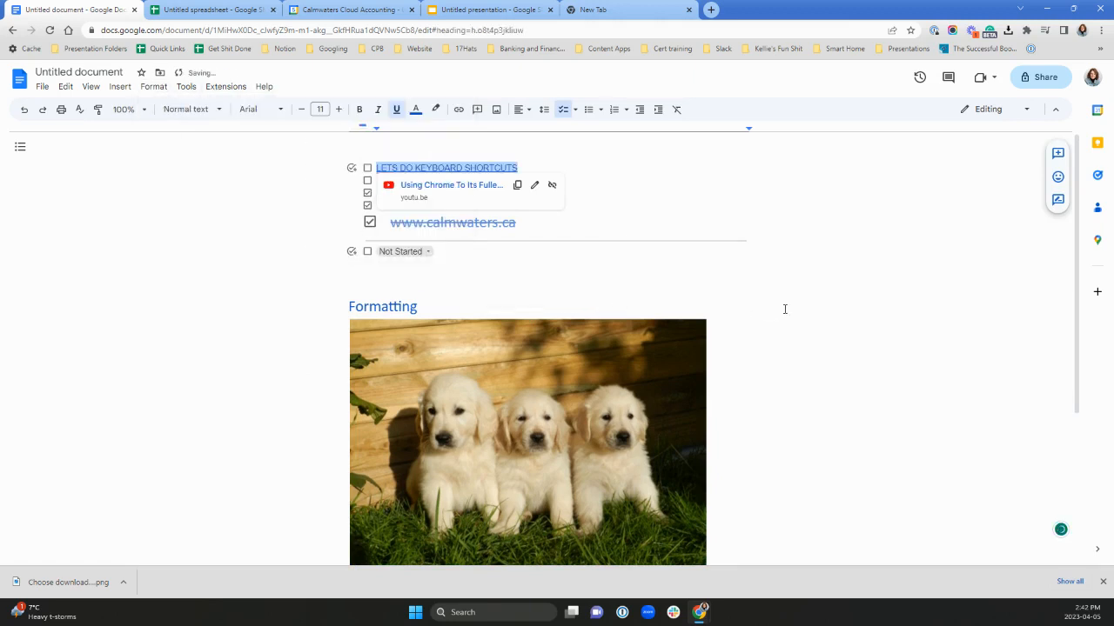
{"action": "left_click", "coordinate": [785, 309]}
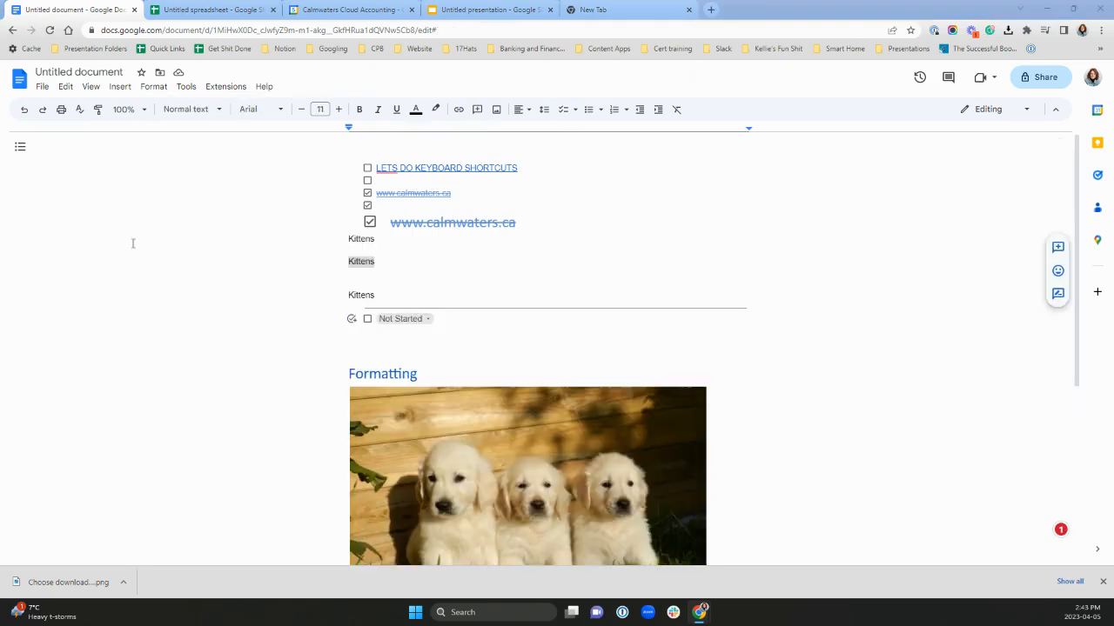
Replace every occurrence of "Kittens" in the document with "Puppies" using Find and replace
{"action": "left_click", "coordinate": [66, 87]}
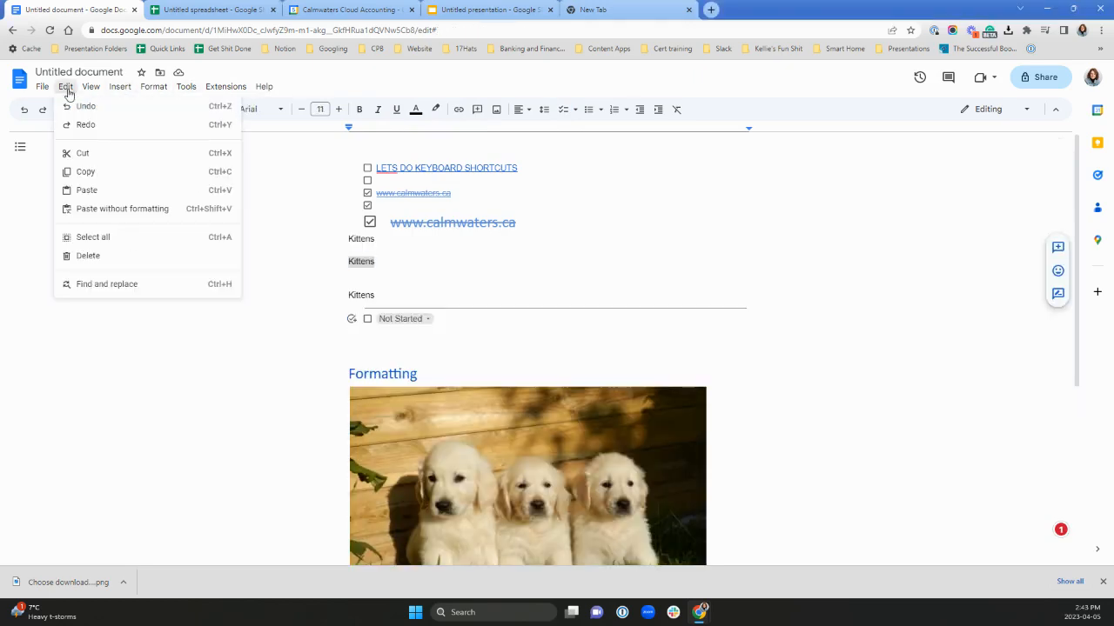
{"action": "left_click", "coordinate": [104, 285]}
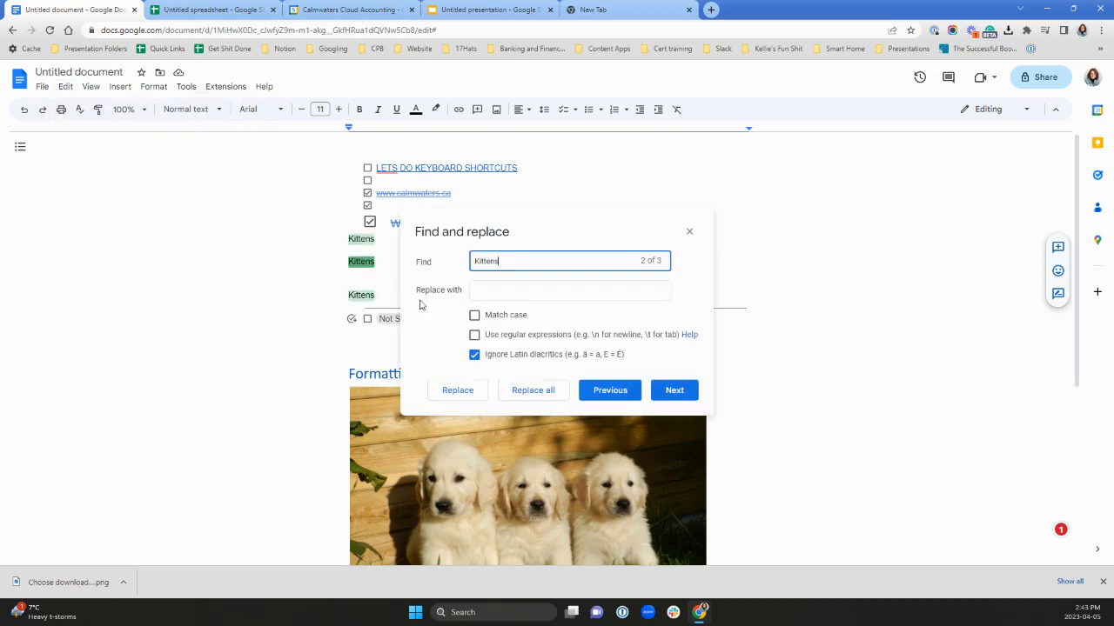
{"action": "left_click", "coordinate": [489, 293]}
{"action": "type", "text": "P"}
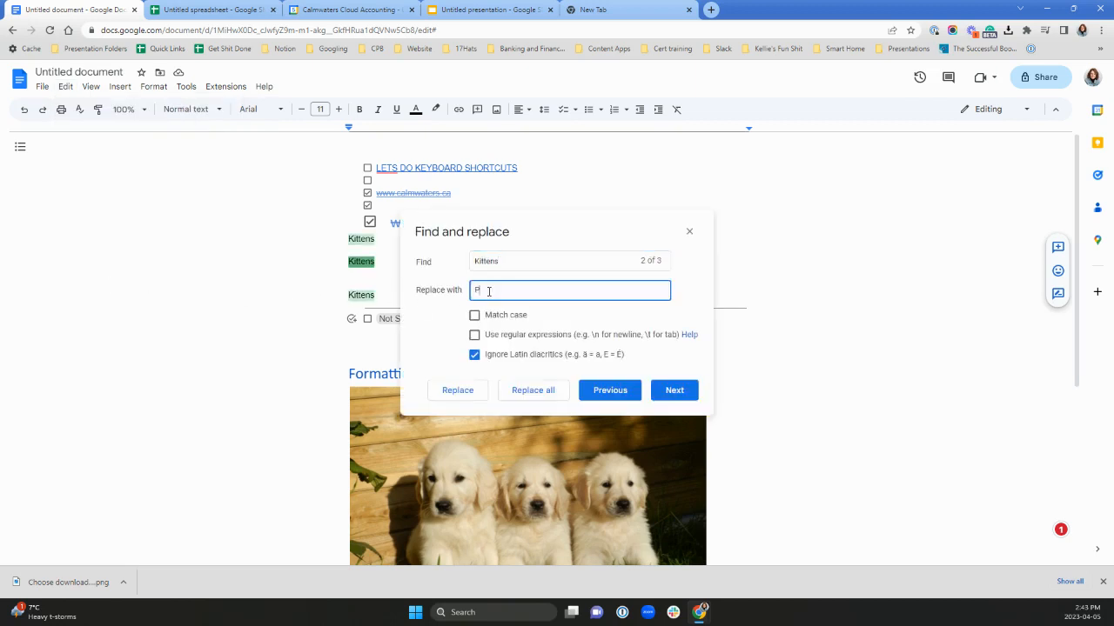
{"action": "type", "text": "uppies"}
{"action": "left_click", "coordinate": [542, 392]}
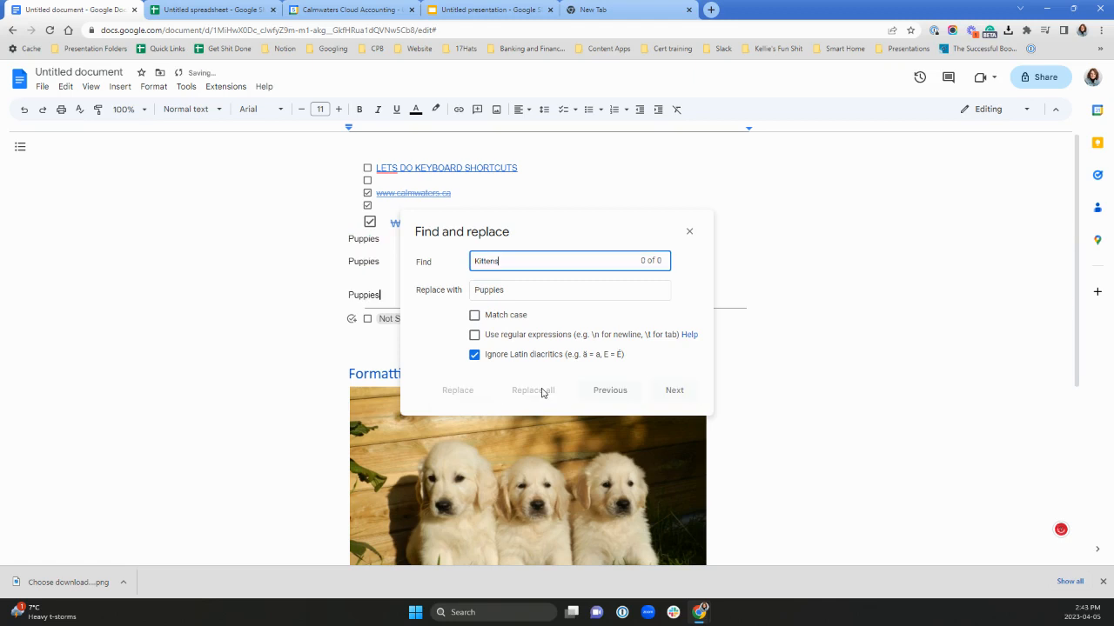
{"action": "left_click", "coordinate": [691, 234]}
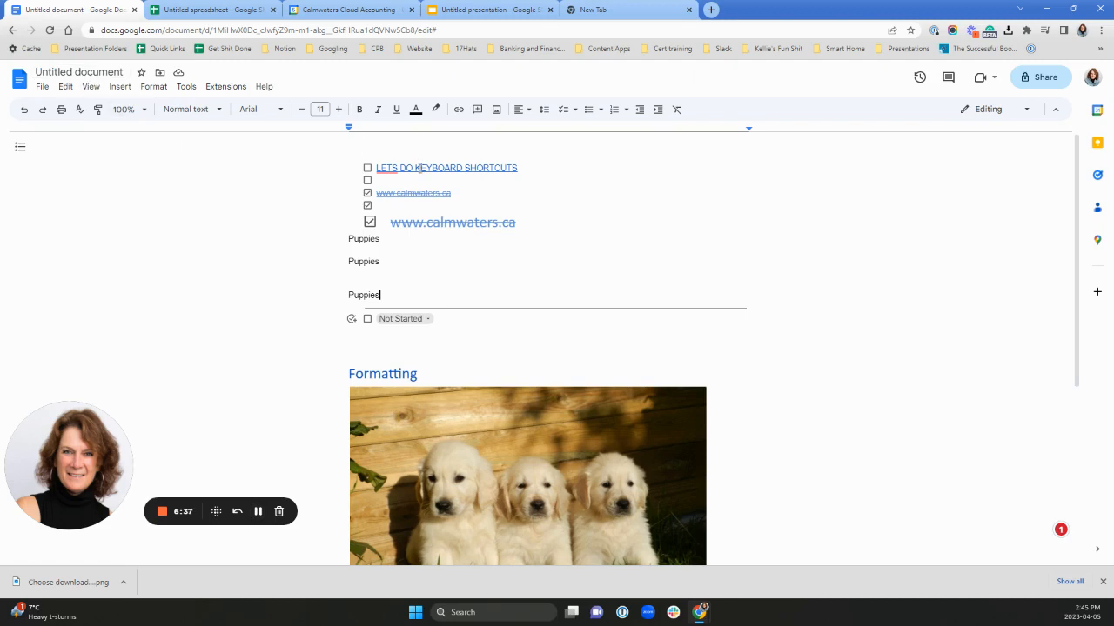
Rename the document as "LETS DO KEYBOARD SHORTCUTS"
{"action": "left_click", "coordinate": [104, 71]}
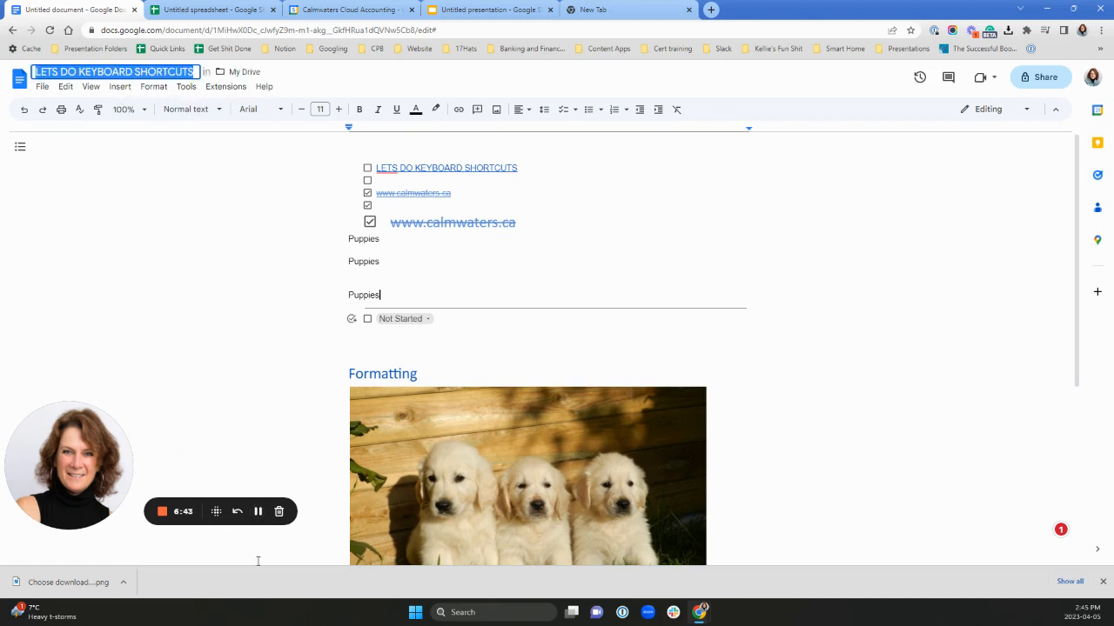
{"action": "left_click", "coordinate": [257, 512]}
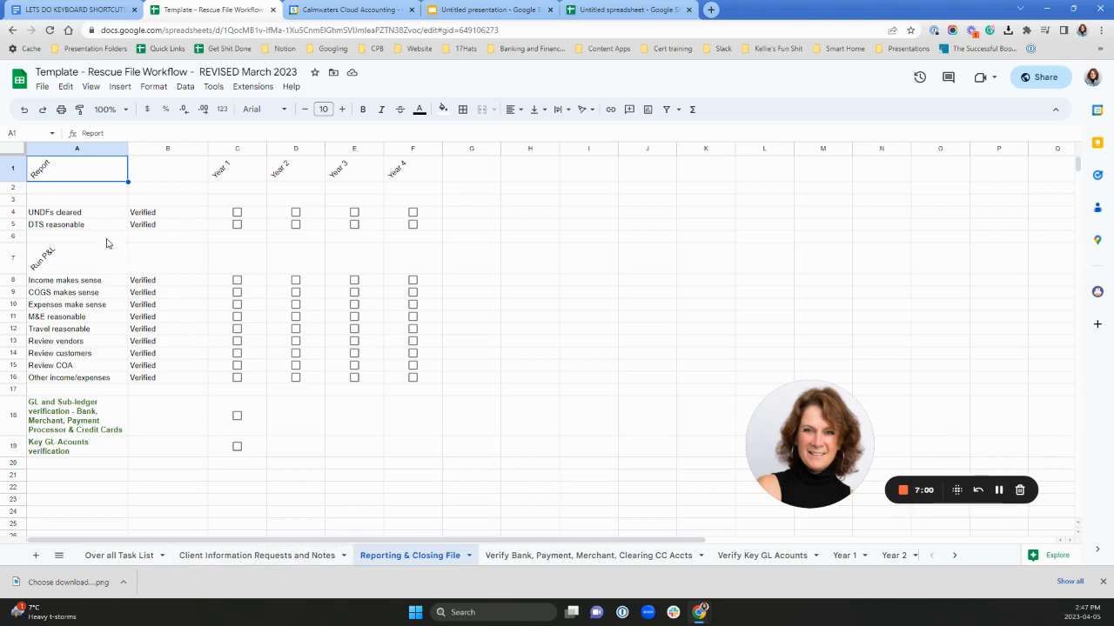
In the spreadsheet's Reporting & Closing File sheet, keep header cells A1:F1 wrapped and rotate their text to -45° and back to 45°
{"action": "left_click_drag", "start_coordinate": [91, 177], "coordinate": [409, 175]}
{"action": "left_click", "coordinate": [562, 110]}
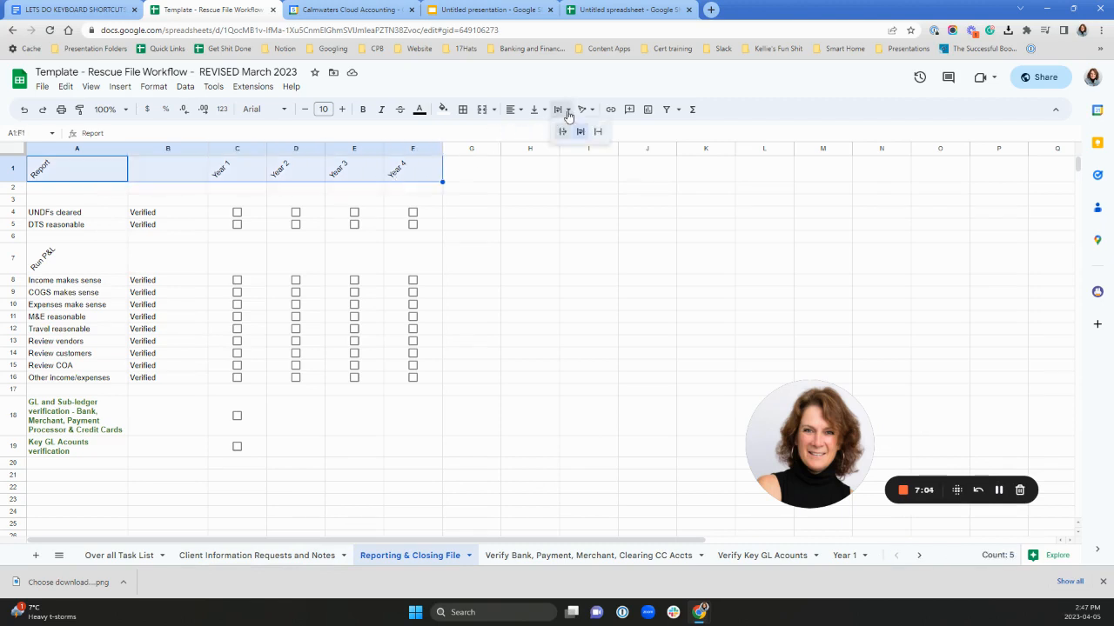
{"action": "left_click", "coordinate": [580, 133]}
{"action": "left_click", "coordinate": [582, 110]}
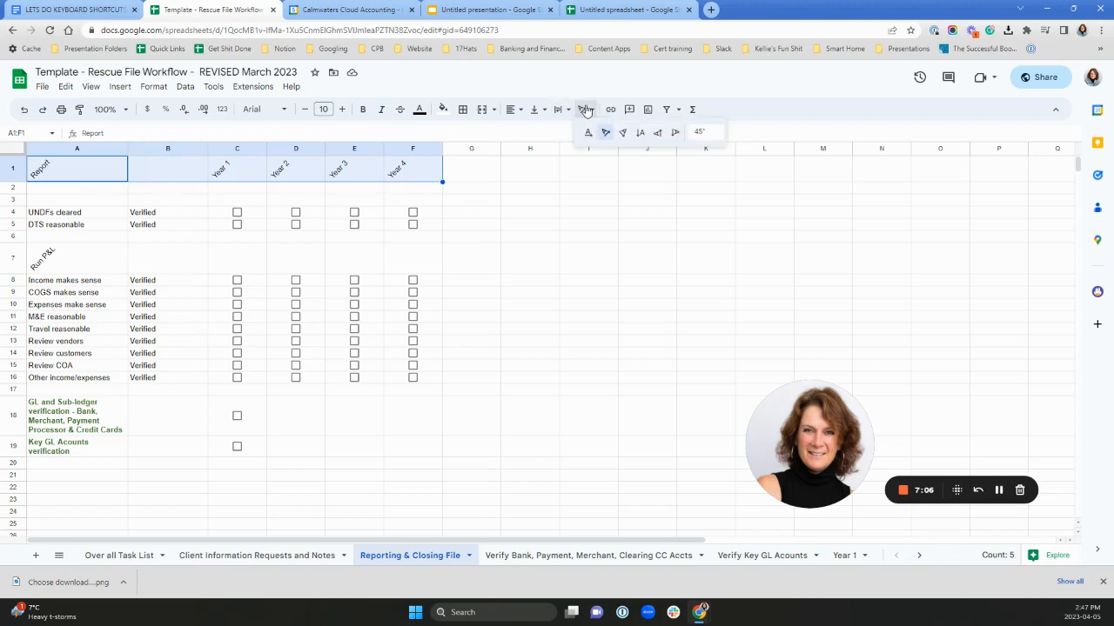
{"action": "left_click", "coordinate": [623, 132]}
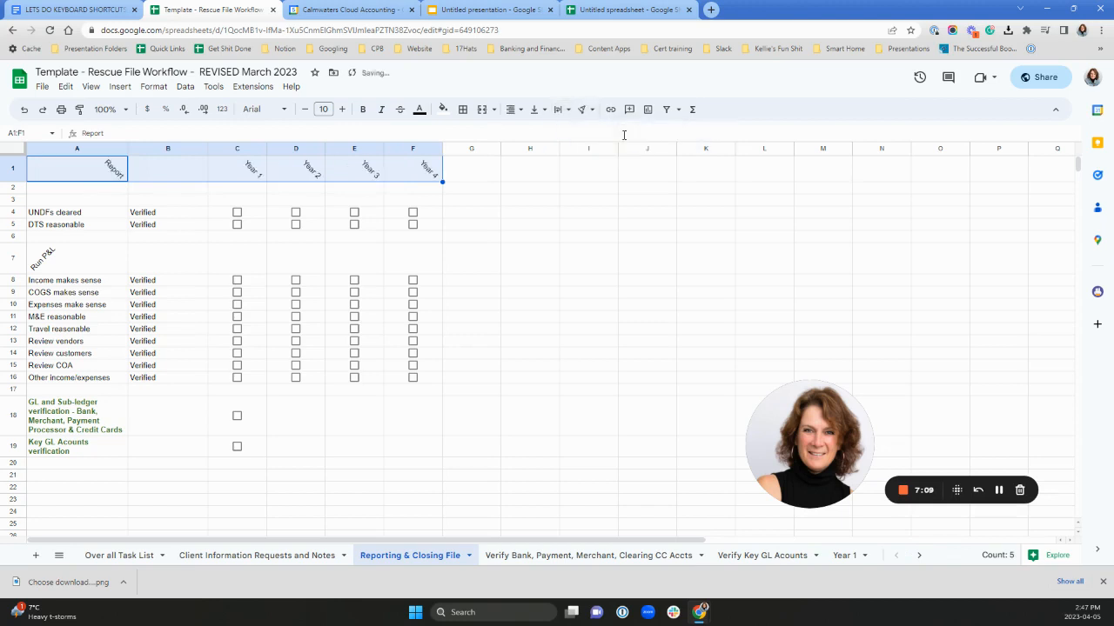
{"action": "left_click", "coordinate": [582, 109]}
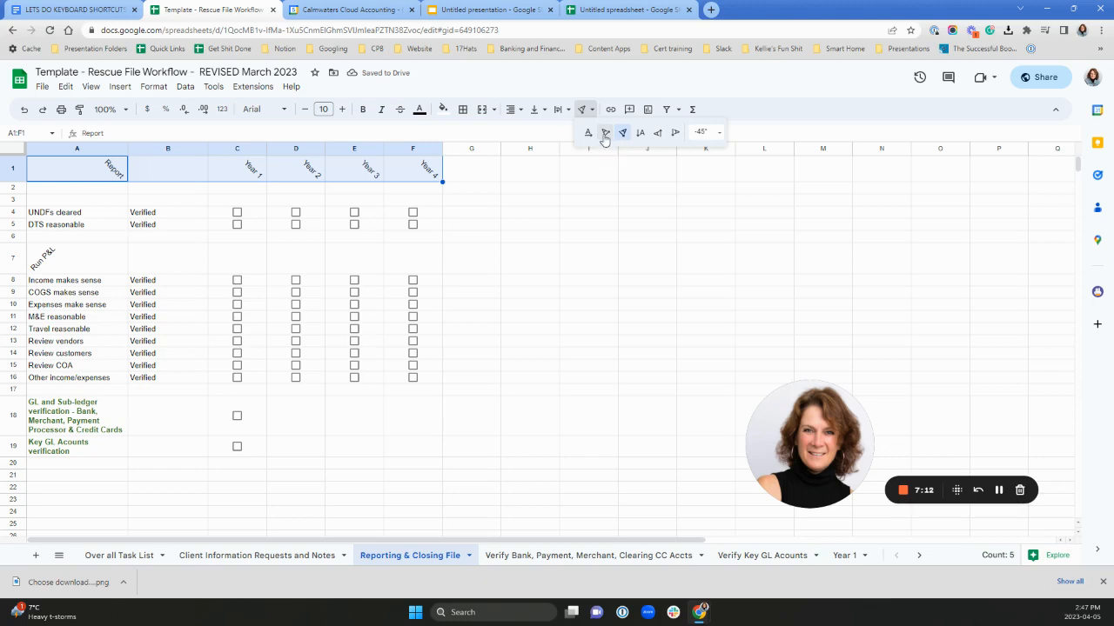
{"action": "left_click", "coordinate": [606, 133]}
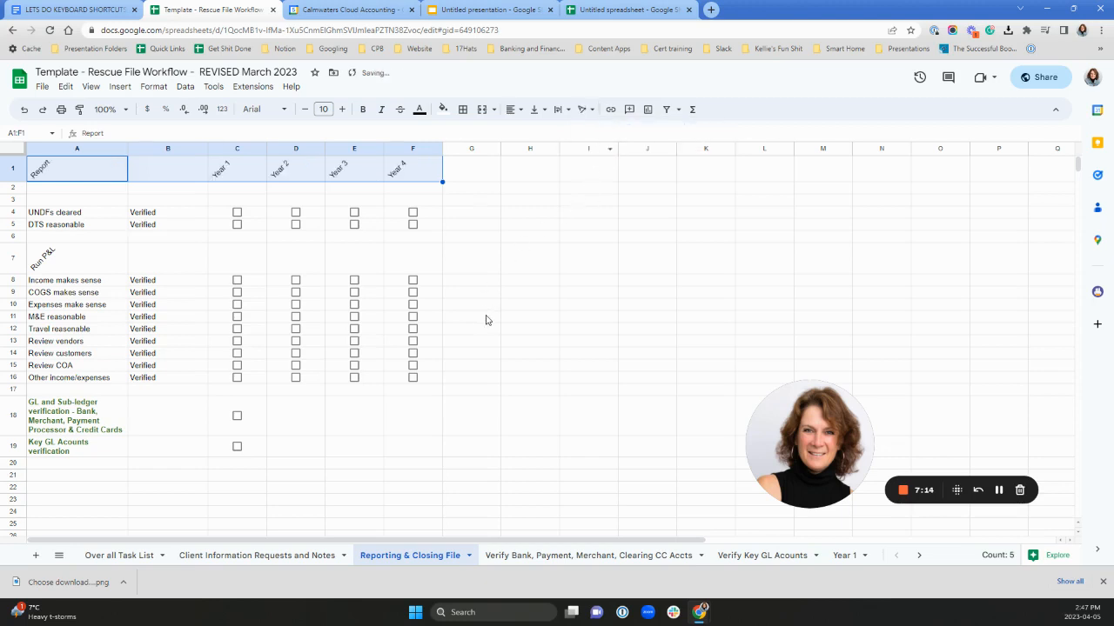
Select cells F4:F6 and show the Checkbox choice among the insertable items, without inserting anything
{"action": "left_click_drag", "start_coordinate": [435, 216], "coordinate": [437, 239]}
{"action": "left_click", "coordinate": [121, 87]}
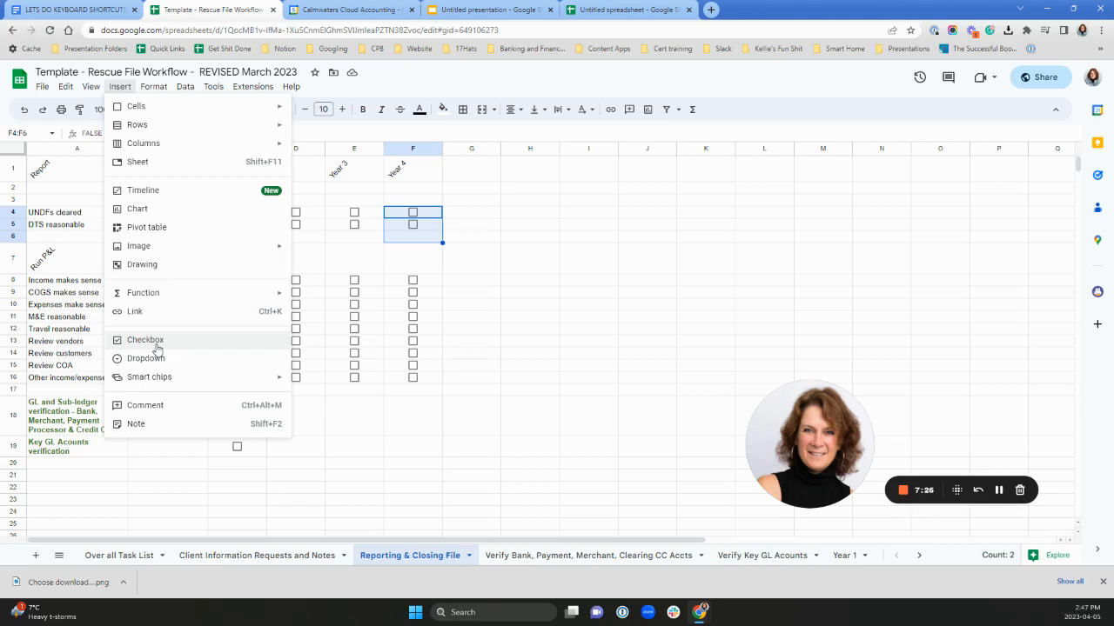
{"action": "left_click", "coordinate": [476, 420]}
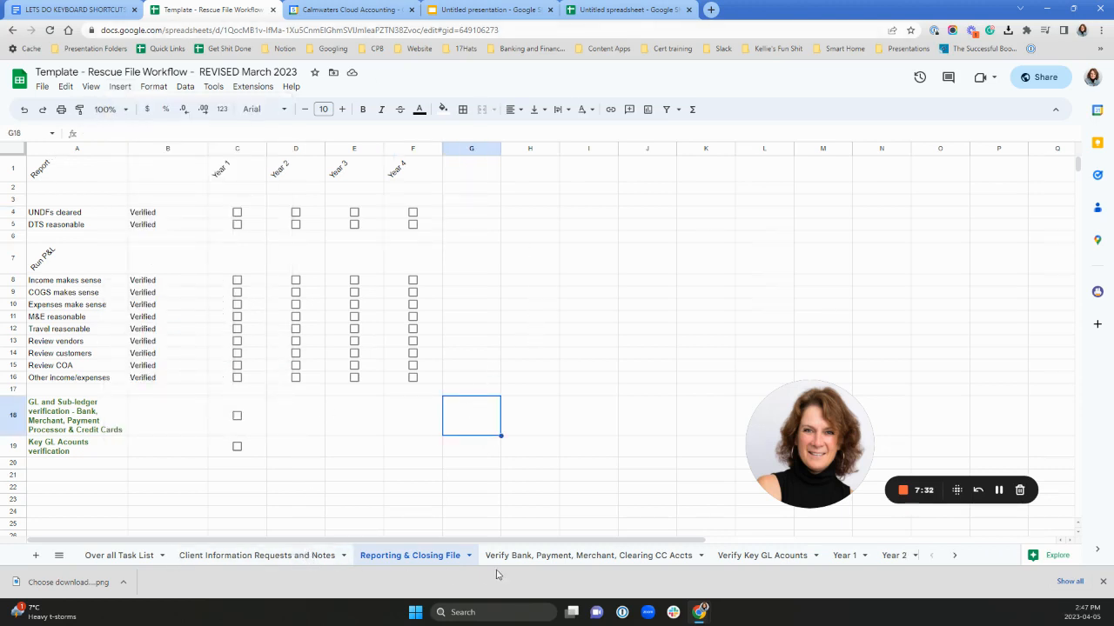
Open the Over all Task List sheet and look through its tasks beneath the frozen header row
{"action": "left_click", "coordinate": [113, 556]}
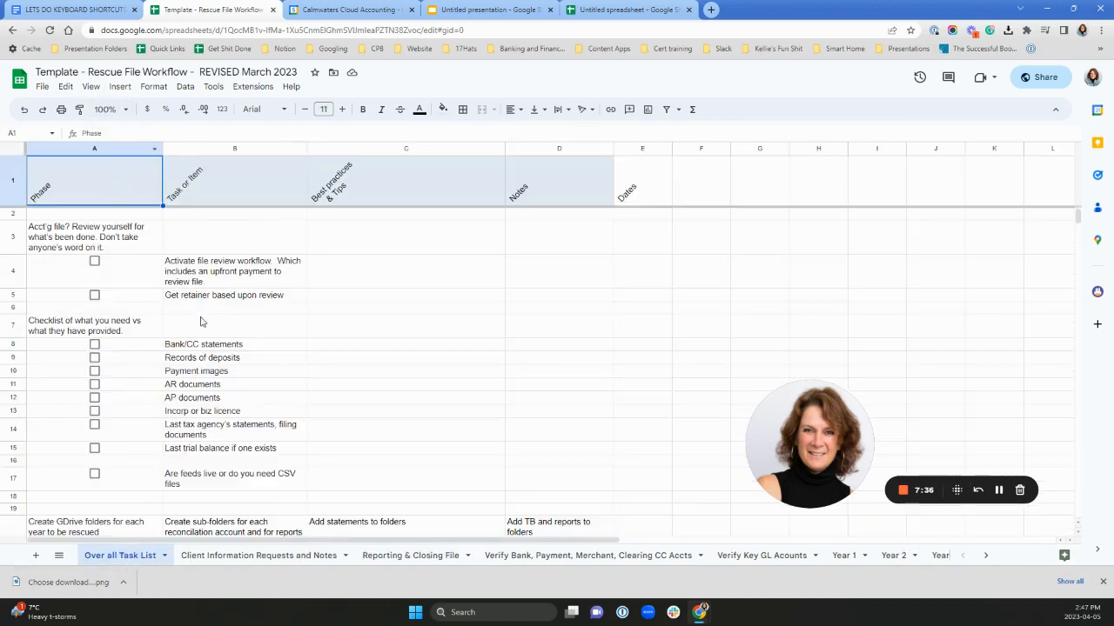
{"action": "scroll", "coordinate": [201, 322], "scroll_direction": "down", "scroll_amount": 3}
{"action": "scroll", "coordinate": [220, 351], "scroll_direction": "up", "scroll_amount": 3}
{"action": "scroll", "coordinate": [220, 350], "scroll_direction": "down", "scroll_amount": 5}
{"action": "scroll", "coordinate": [220, 351], "scroll_direction": "up", "scroll_amount": 5}
Show the Freeze choices for rows and columns on the Over all Task List sheet
{"action": "left_click", "coordinate": [93, 88]}
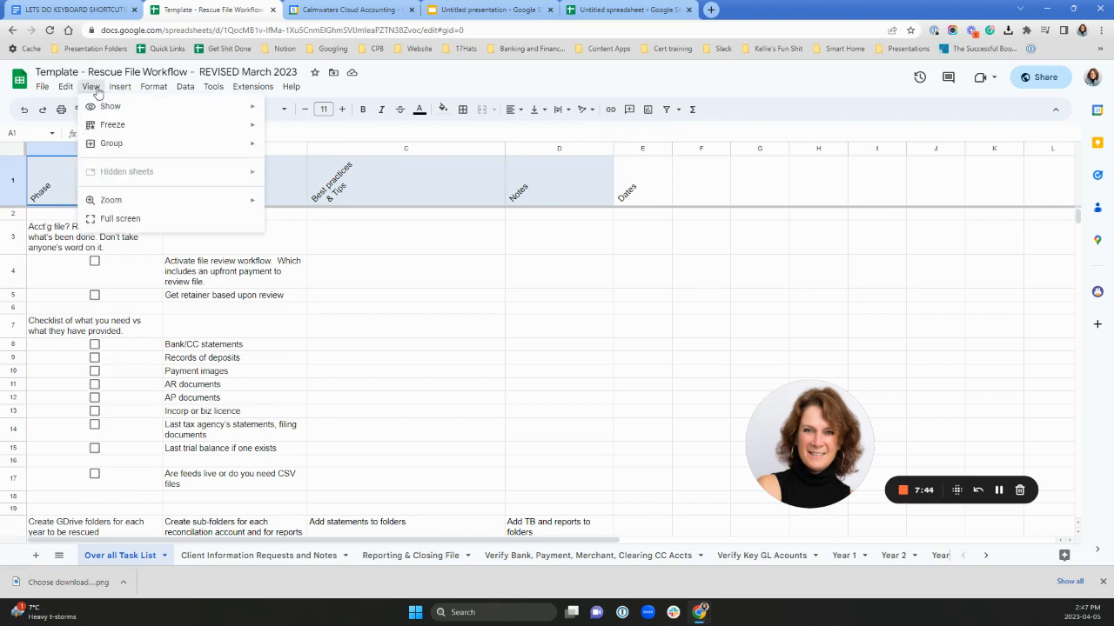
{"action": "mouse_move", "coordinate": [109, 128]}
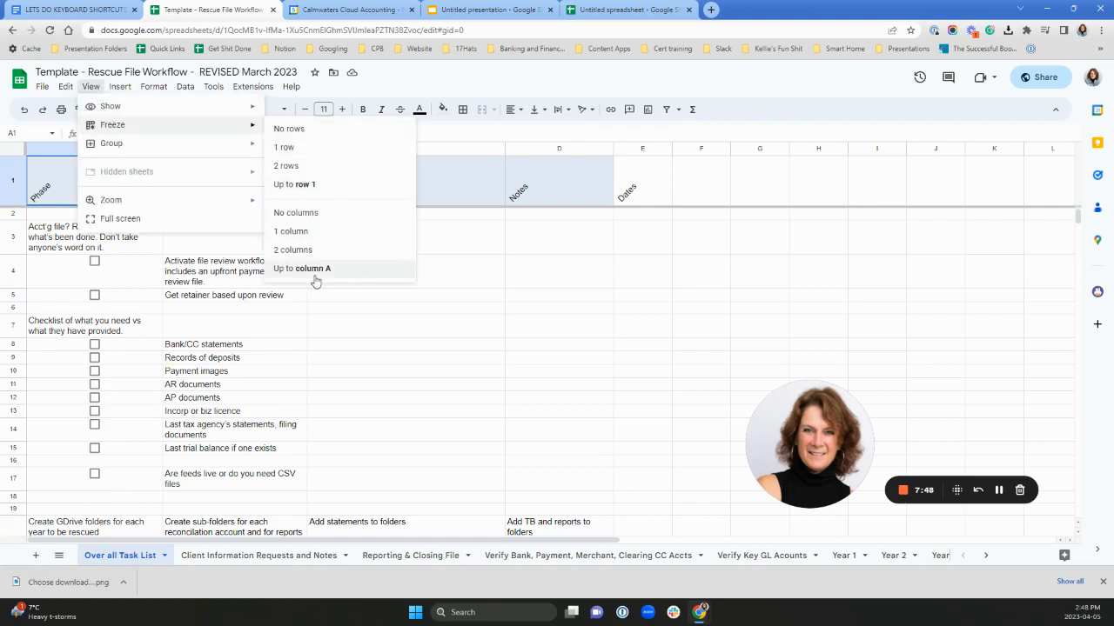
{"action": "left_click", "coordinate": [399, 360]}
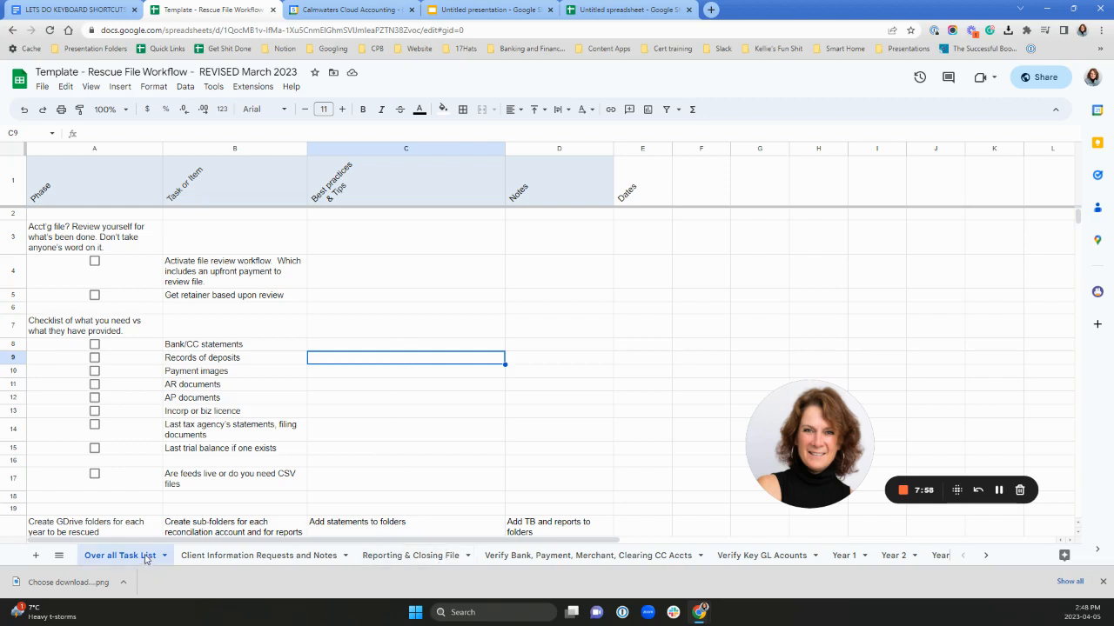
{"action": "scroll", "coordinate": [160, 437], "scroll_direction": "down", "scroll_amount": 1}
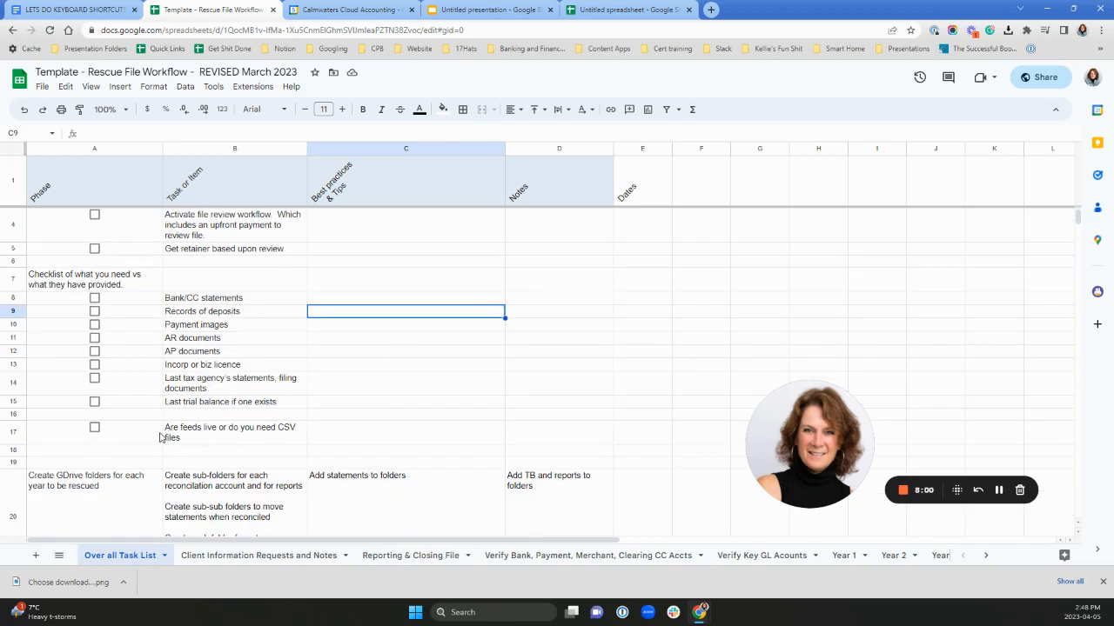
Look through the Over all Task List beneath its frozen header, then the Reporting & Closing File and the two Verify sheets
{"action": "scroll", "coordinate": [160, 438], "scroll_direction": "up", "scroll_amount": 1}
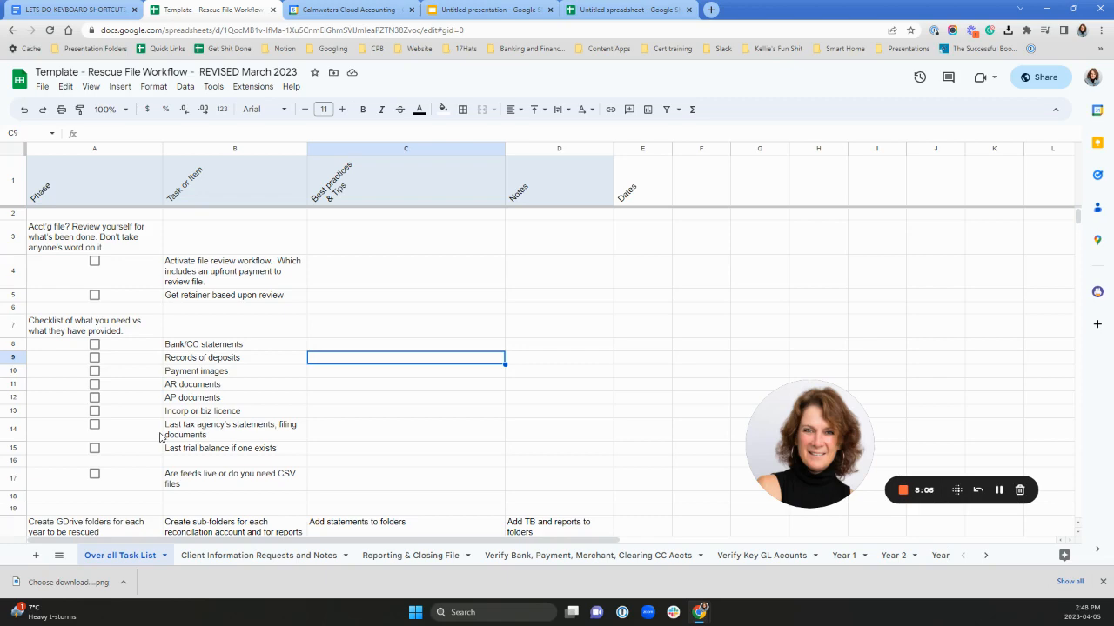
{"action": "scroll", "coordinate": [161, 438], "scroll_direction": "down", "scroll_amount": 2}
{"action": "scroll", "coordinate": [162, 440], "scroll_direction": "down", "scroll_amount": 5}
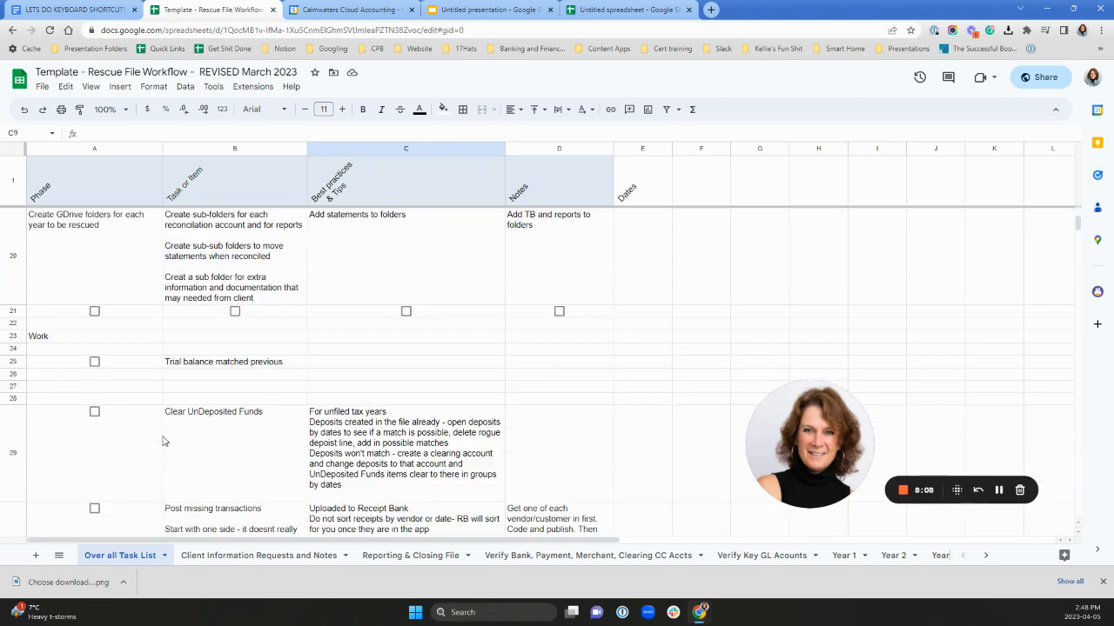
{"action": "scroll", "coordinate": [162, 441], "scroll_direction": "down", "scroll_amount": 3}
{"action": "left_click", "coordinate": [381, 553]}
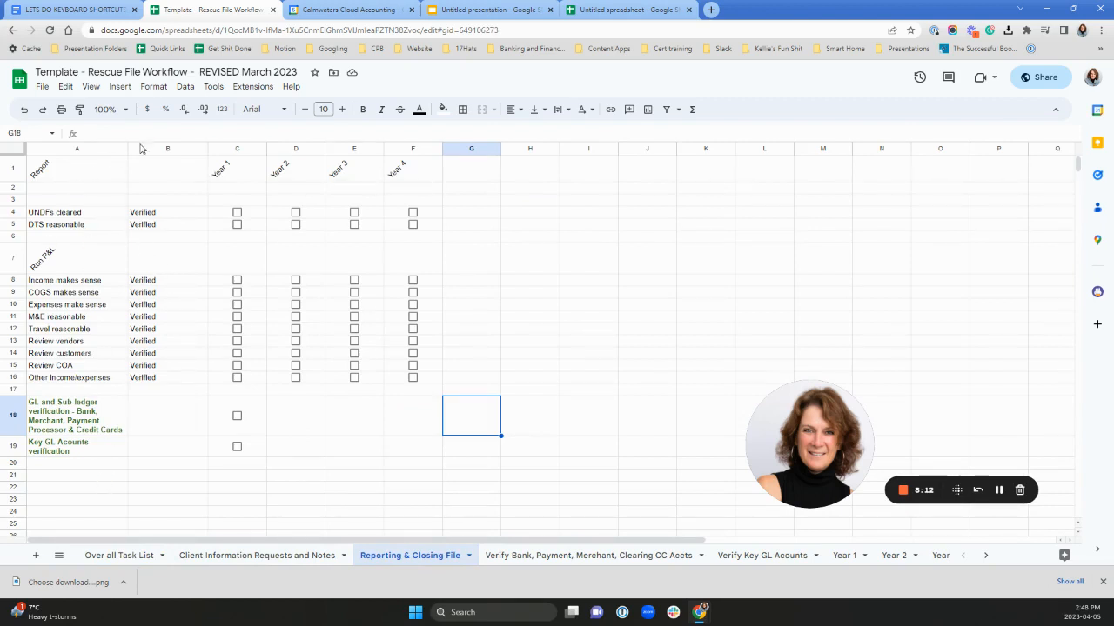
{"action": "left_click", "coordinate": [540, 557]}
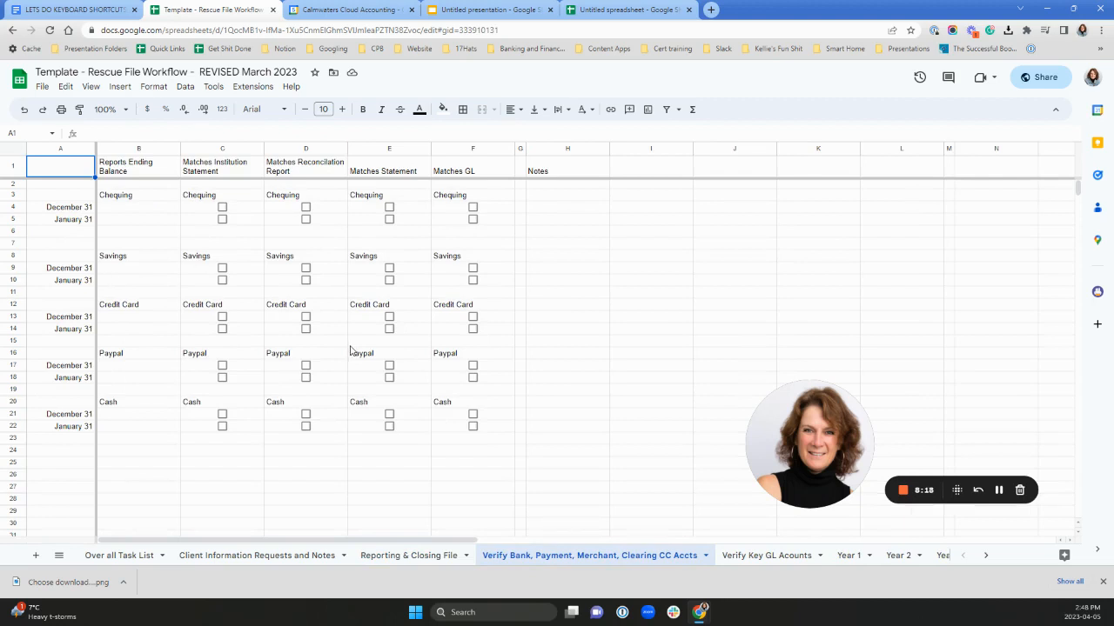
{"action": "left_click", "coordinate": [748, 559]}
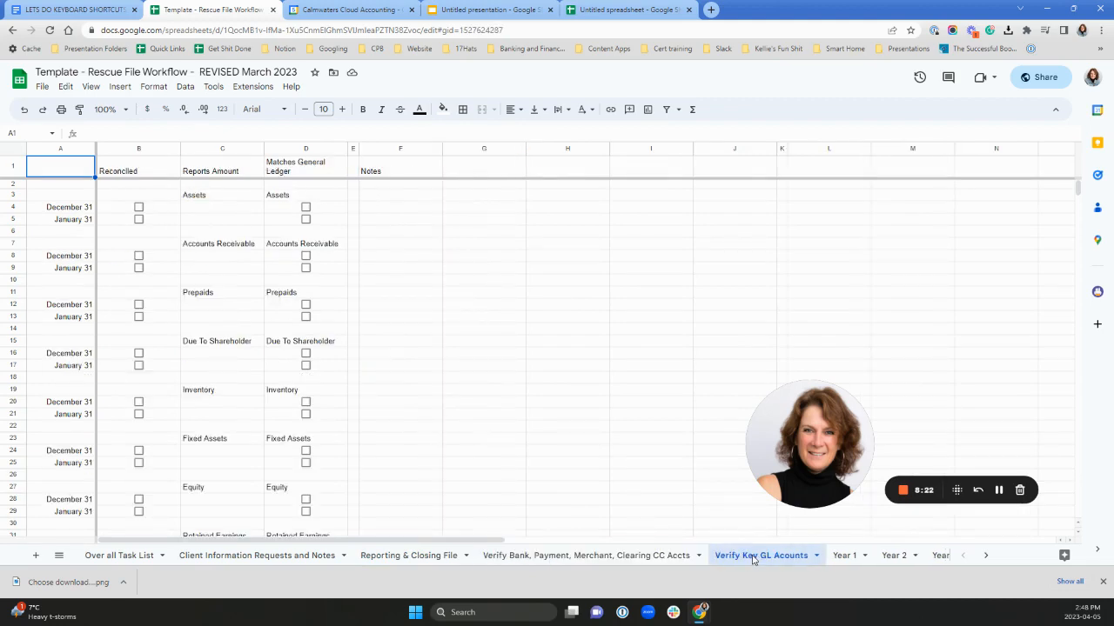
Open the Year 1 sheet and examine its monthly checkbox sections beneath the frozen header row, then bring the remaining sheet names into view
{"action": "left_click", "coordinate": [842, 558]}
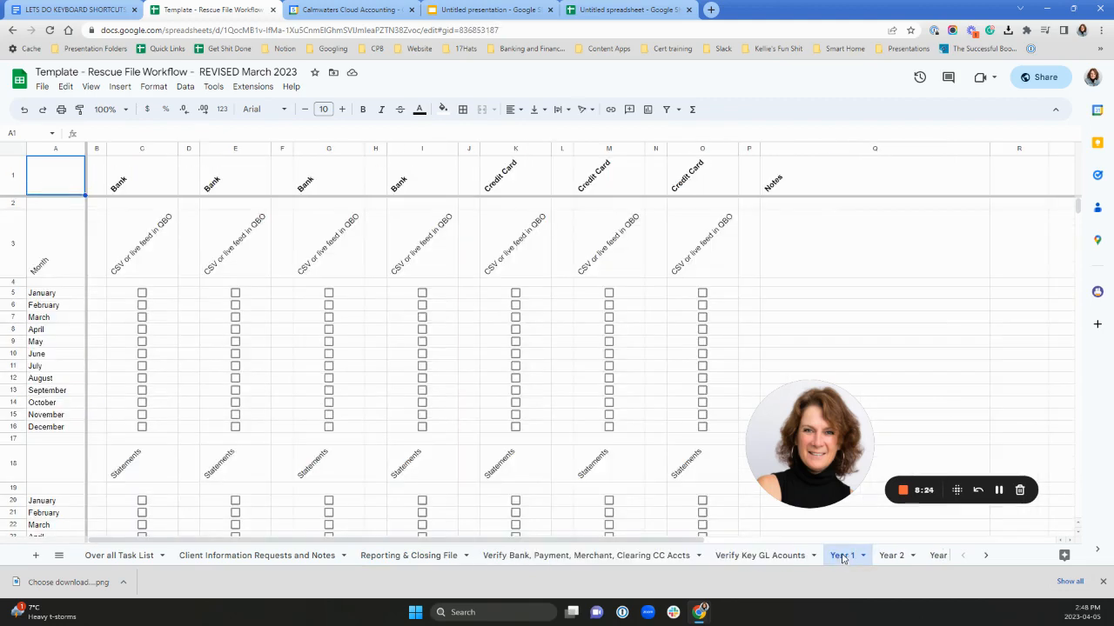
{"action": "scroll", "coordinate": [306, 410], "scroll_direction": "down", "scroll_amount": 3}
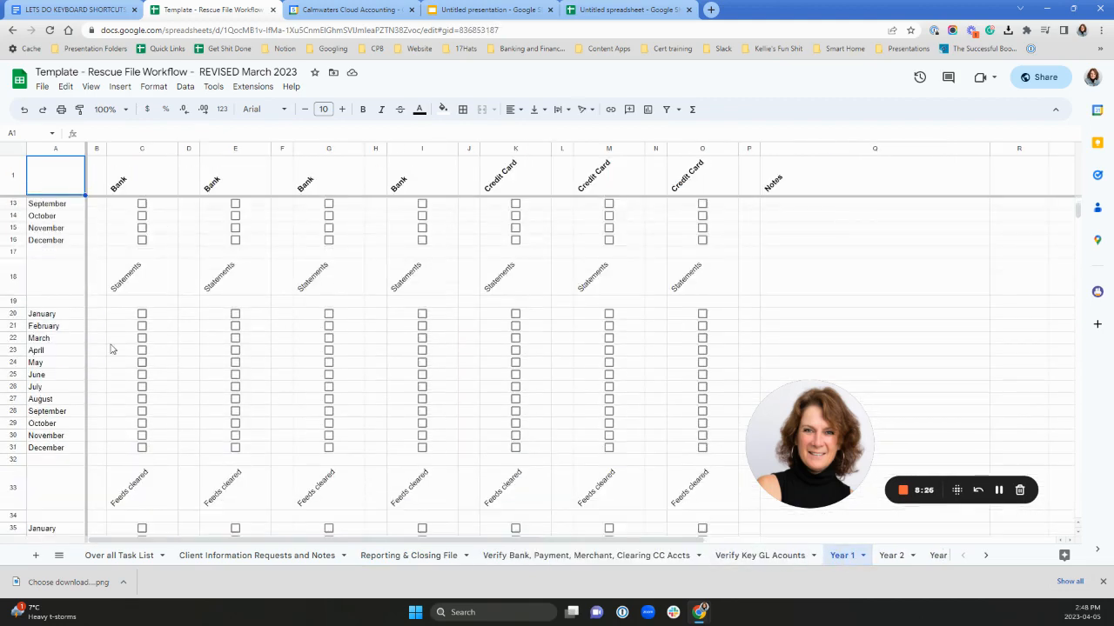
{"action": "left_click_drag", "start_coordinate": [221, 391], "coordinate": [378, 410]}
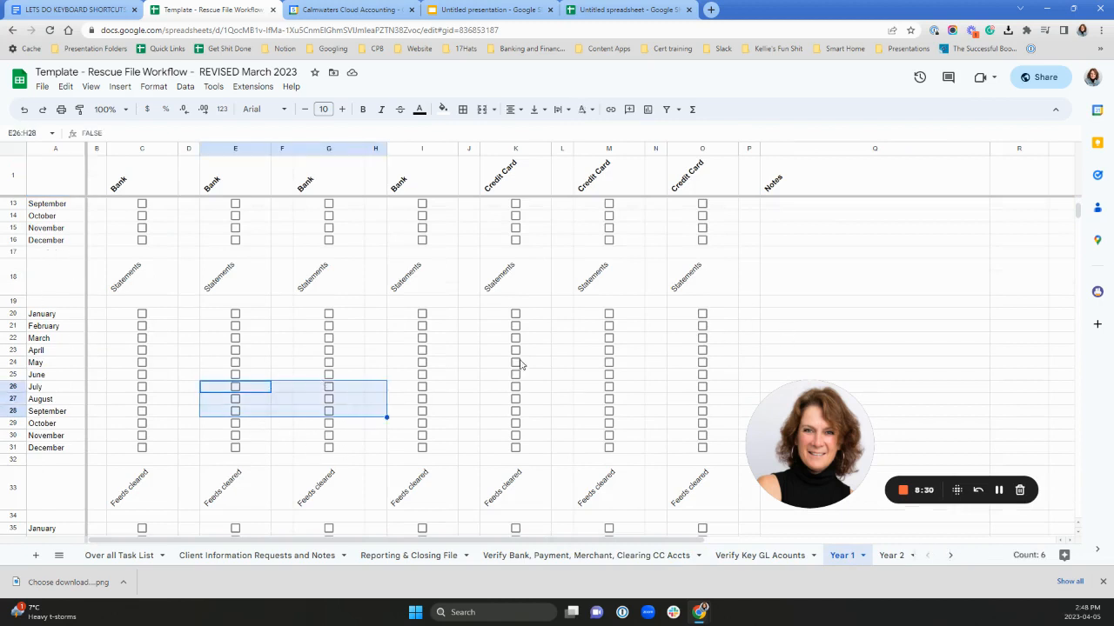
{"action": "scroll", "coordinate": [363, 406], "scroll_direction": "up", "scroll_amount": 3}
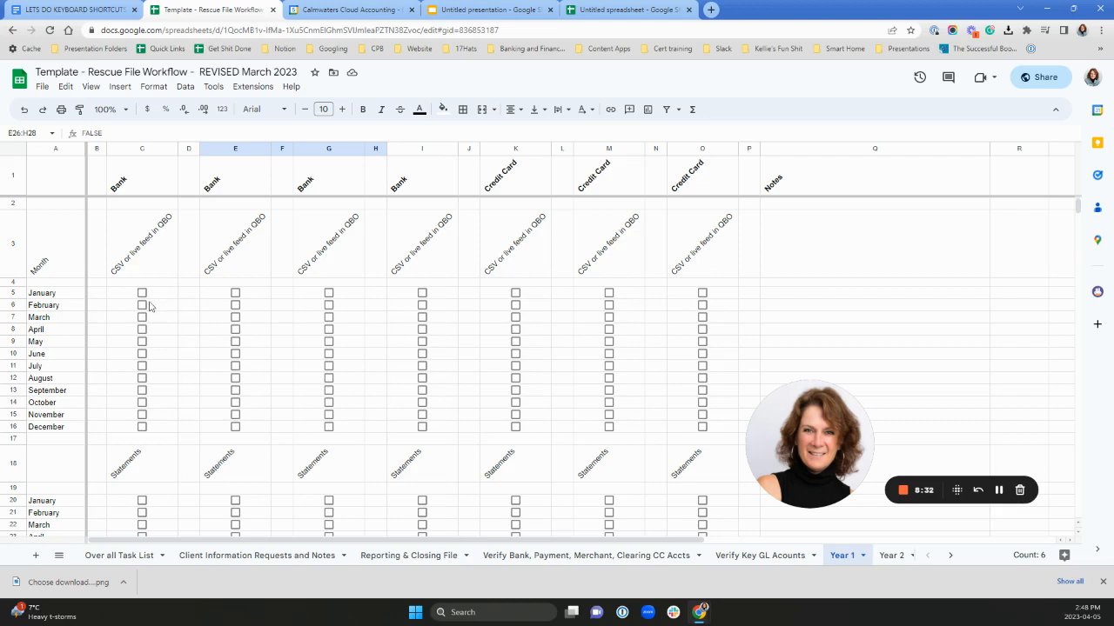
{"action": "scroll", "coordinate": [387, 433], "scroll_direction": "down", "scroll_amount": 4}
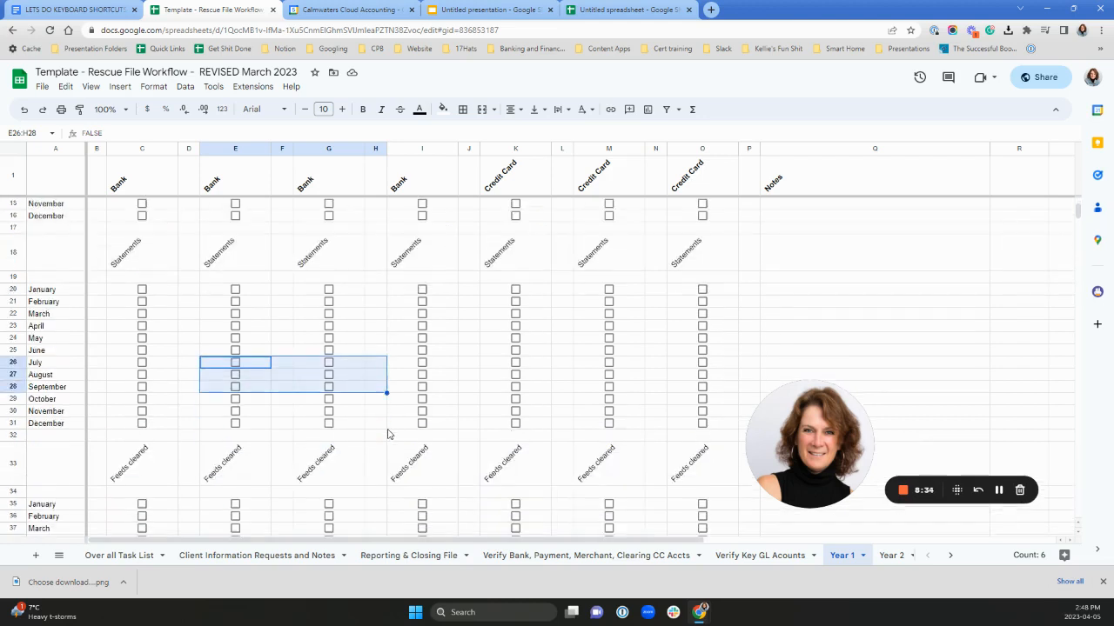
{"action": "left_click", "coordinate": [949, 558]}
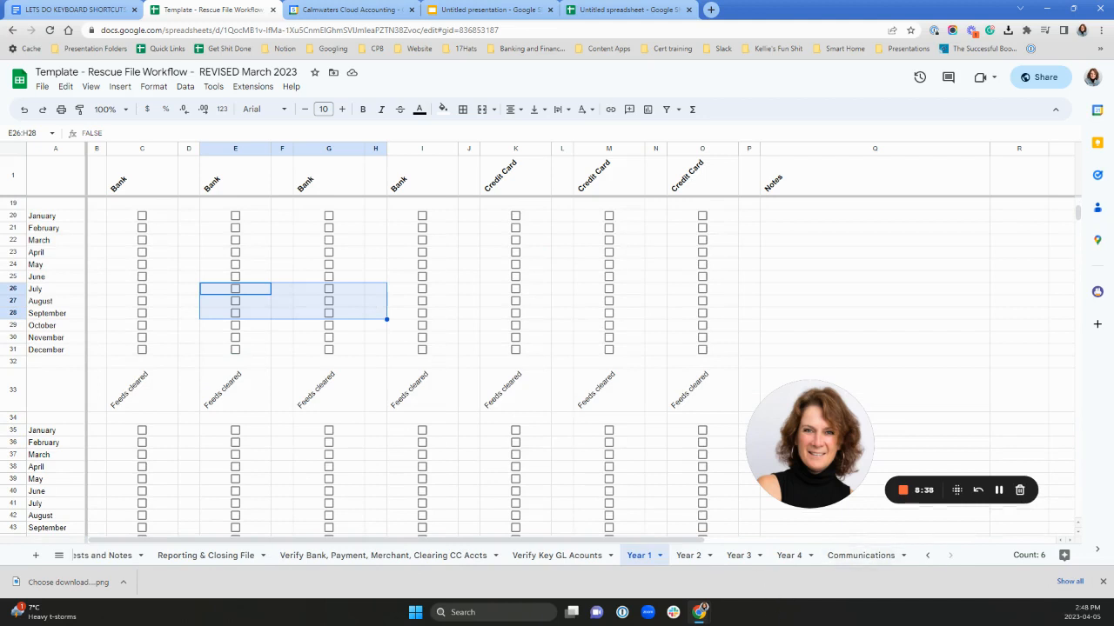
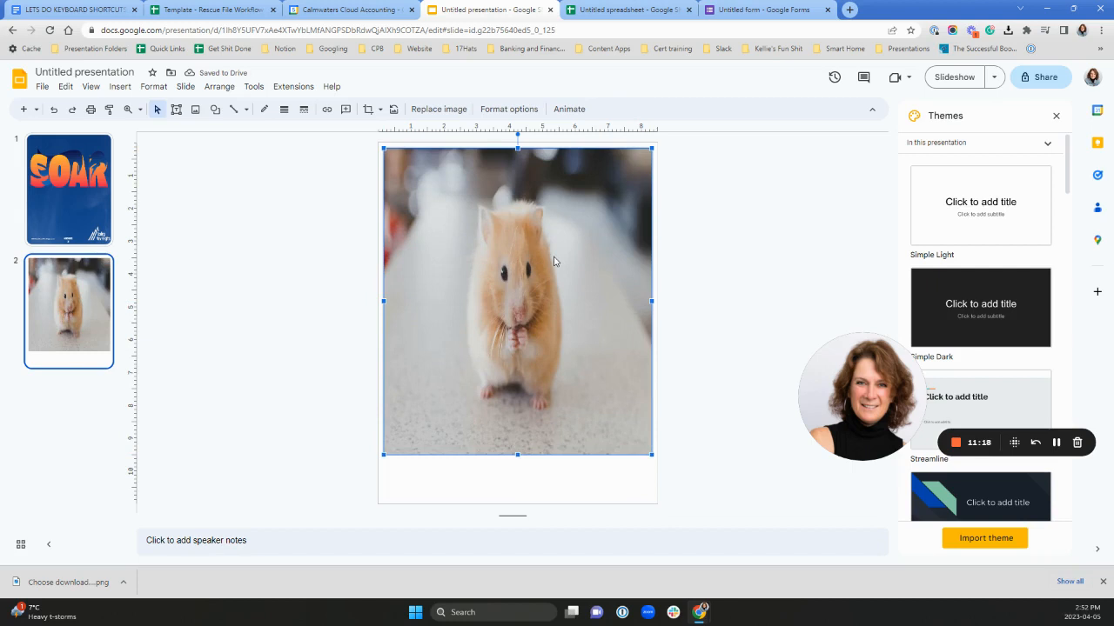
In the presentation, add a black drop shadow to the hamster image with low opacity, mid-range distance and moderate blur radius
{"action": "left_click", "coordinate": [509, 111]}
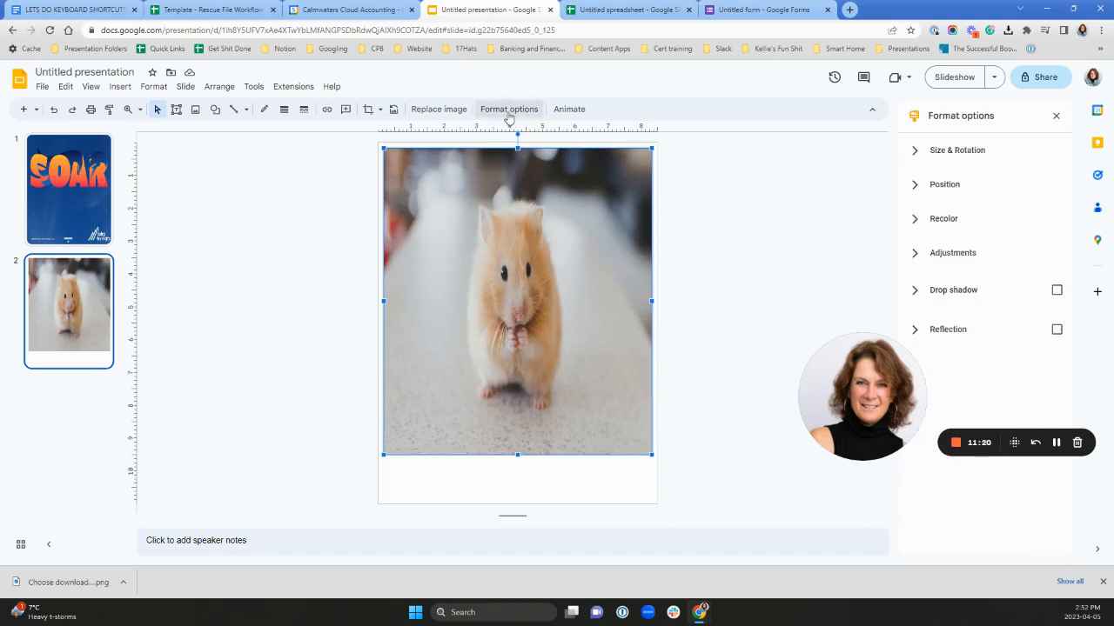
{"action": "left_click", "coordinate": [1056, 292]}
{"action": "left_click", "coordinate": [914, 291]}
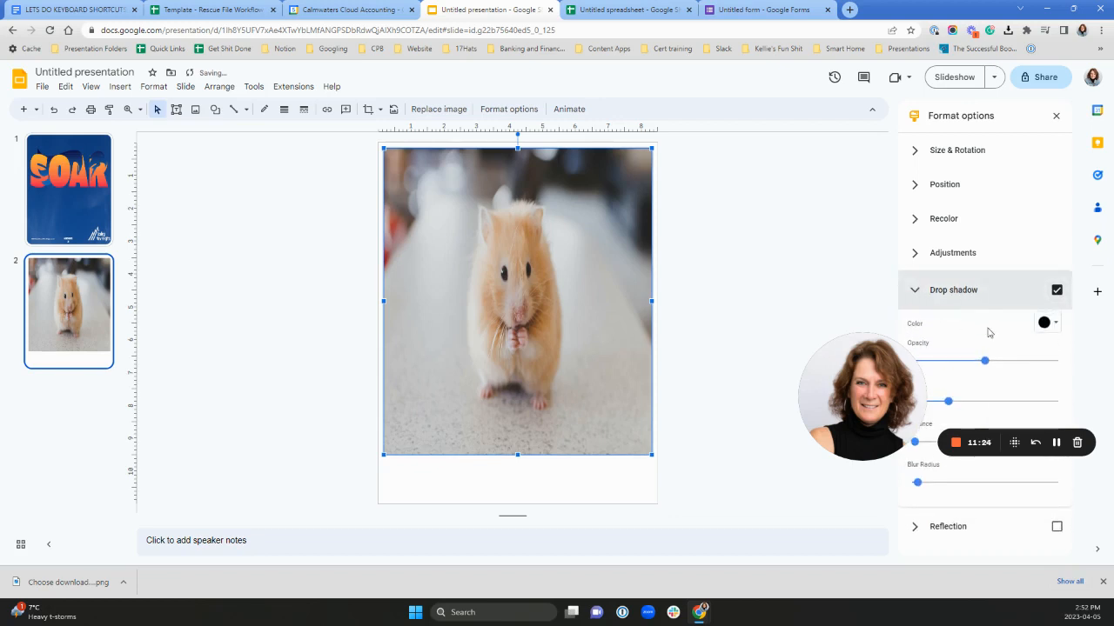
{"action": "left_click_drag", "start_coordinate": [984, 364], "coordinate": [926, 372]}
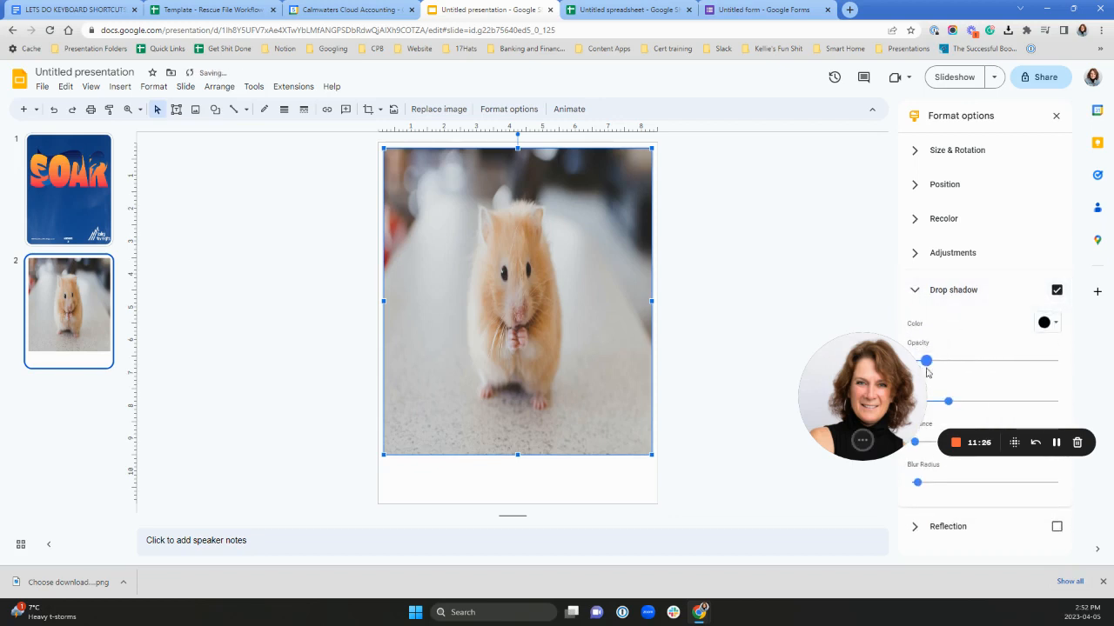
{"action": "left_click_drag", "start_coordinate": [919, 440], "coordinate": [879, 302]}
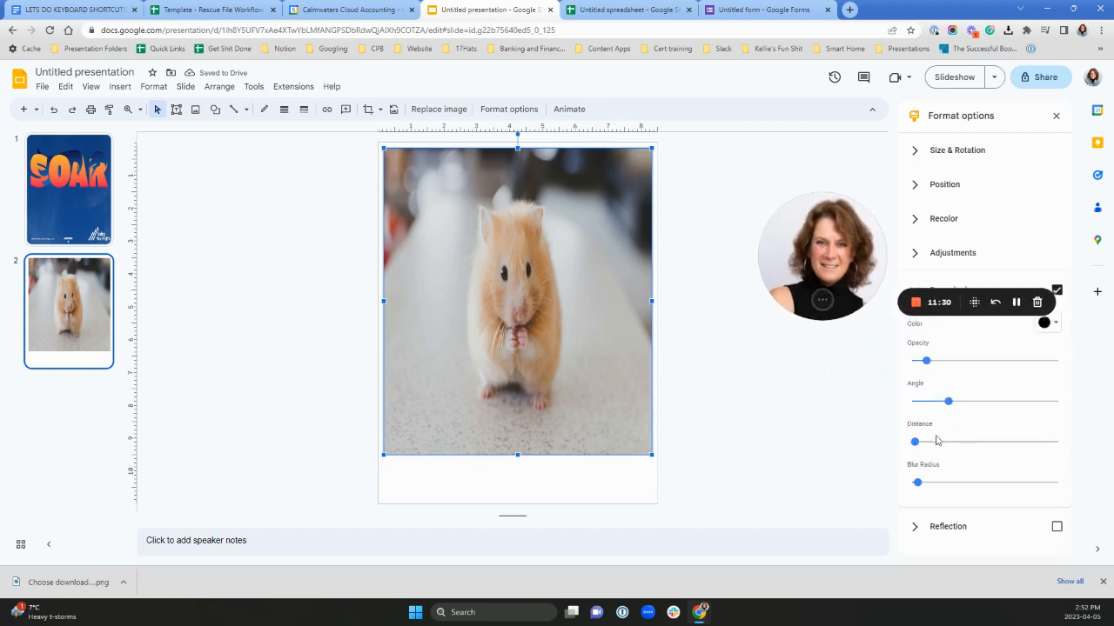
{"action": "left_click_drag", "start_coordinate": [915, 442], "coordinate": [983, 442]}
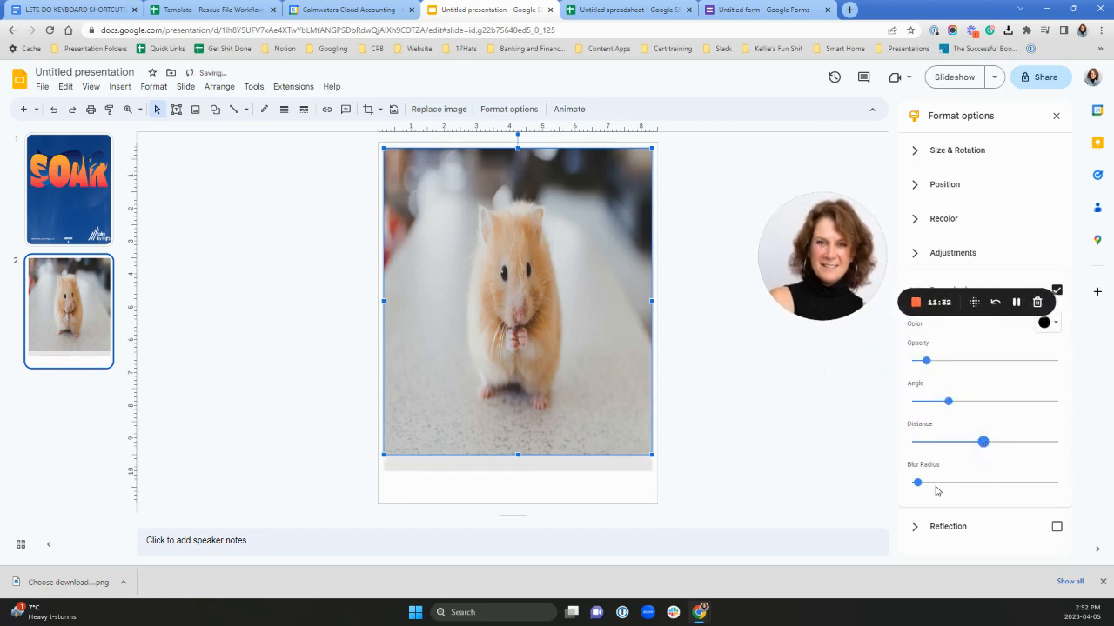
{"action": "left_click_drag", "start_coordinate": [917, 482], "coordinate": [973, 482]}
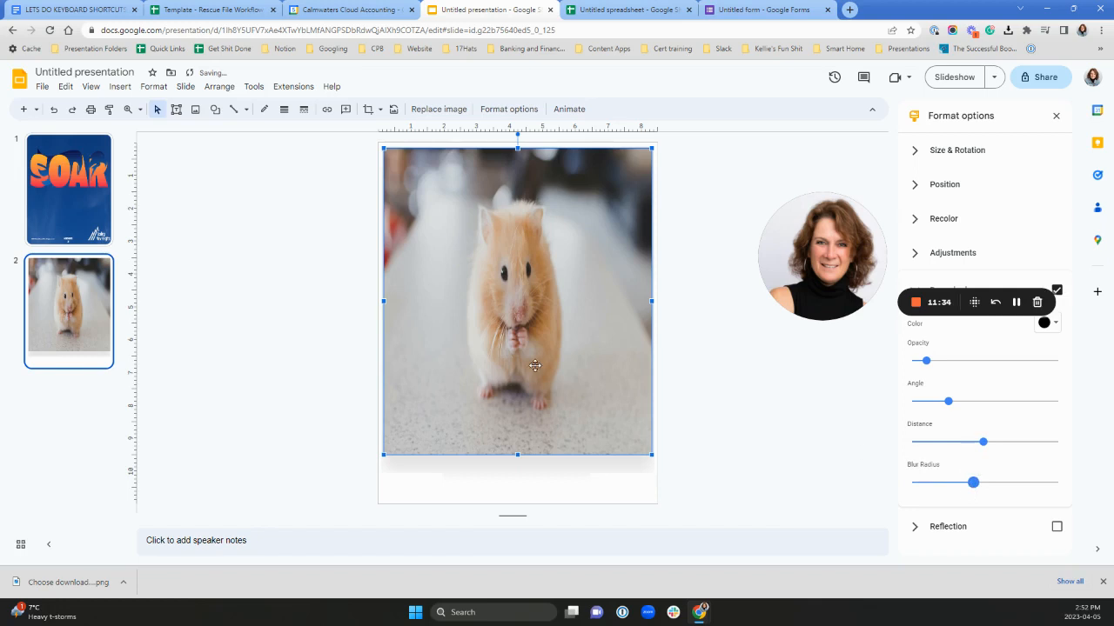
{"action": "left_click", "coordinate": [746, 492]}
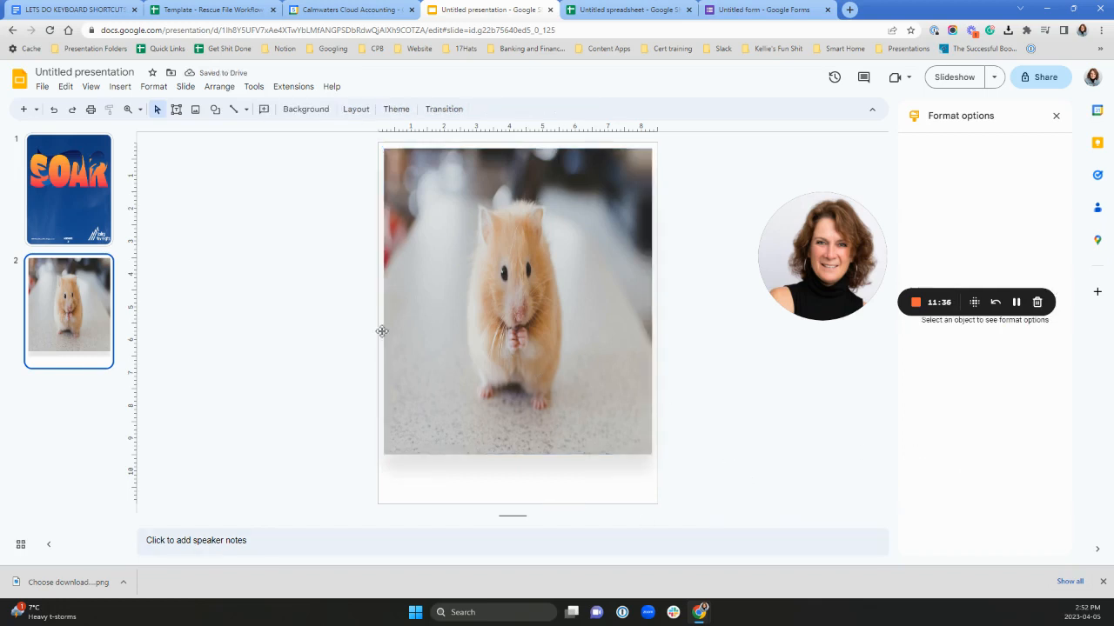
Give the hamster image a 4px border
{"action": "left_click", "coordinate": [588, 201]}
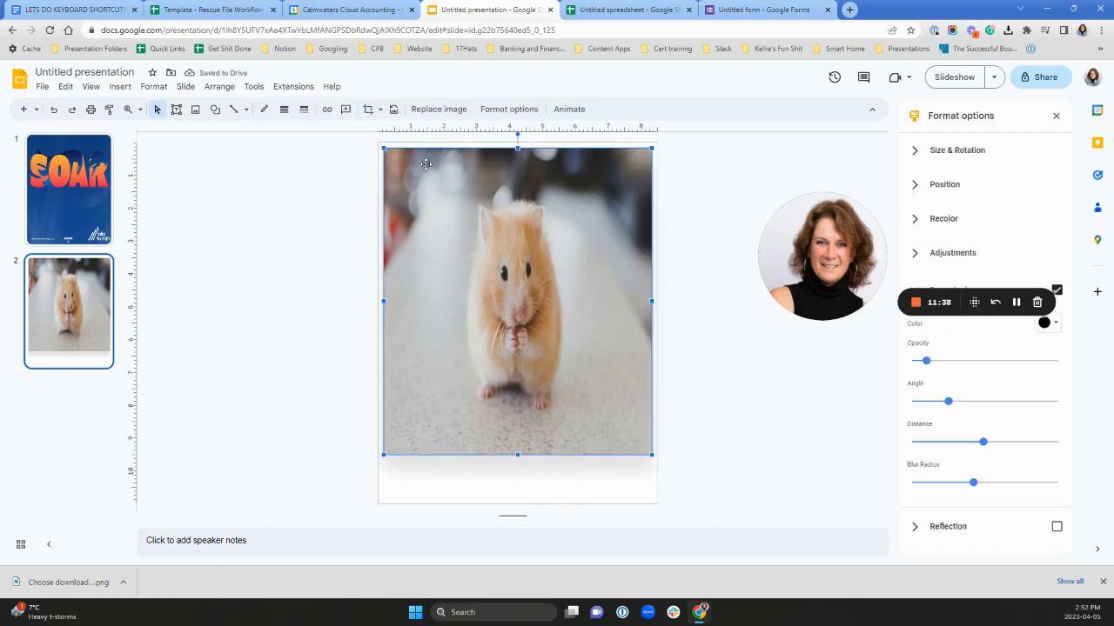
{"action": "left_click", "coordinate": [284, 108]}
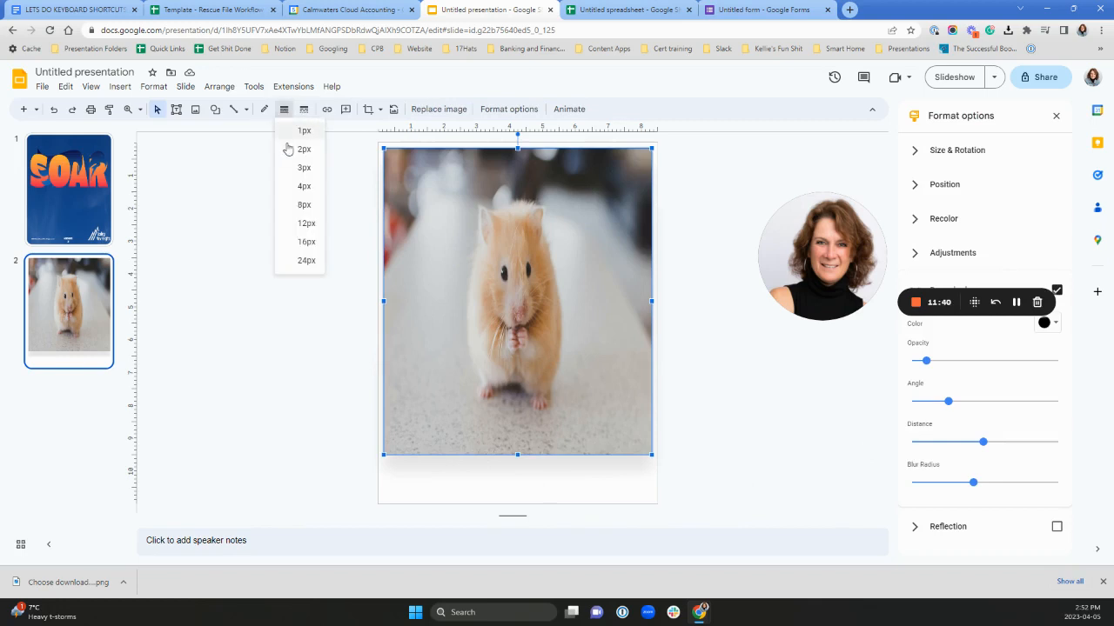
{"action": "left_click", "coordinate": [302, 186]}
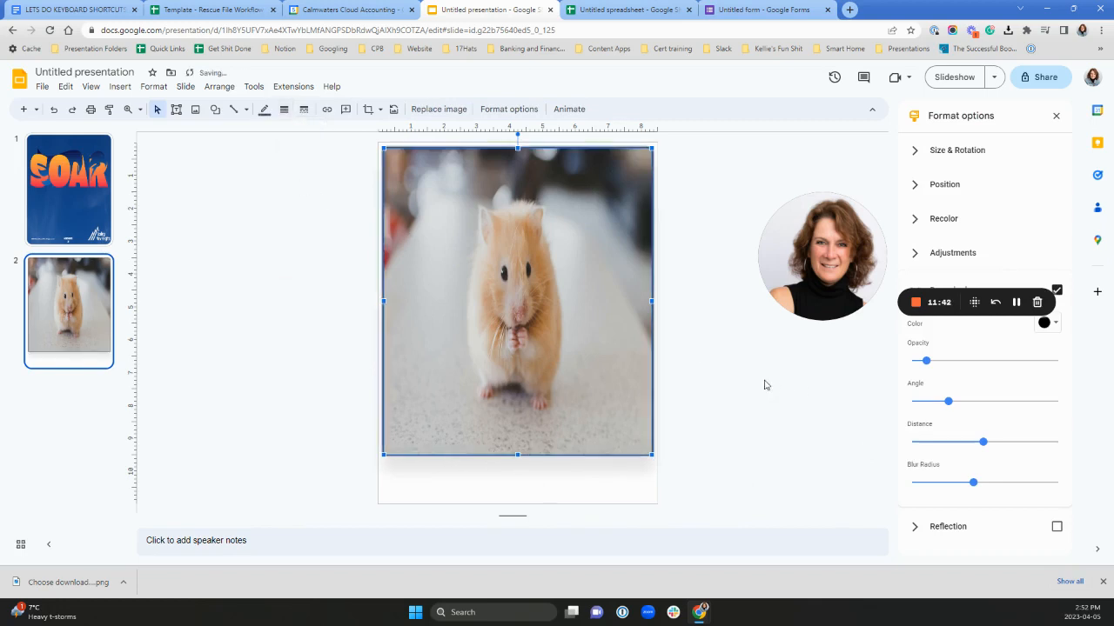
{"action": "left_click", "coordinate": [741, 396]}
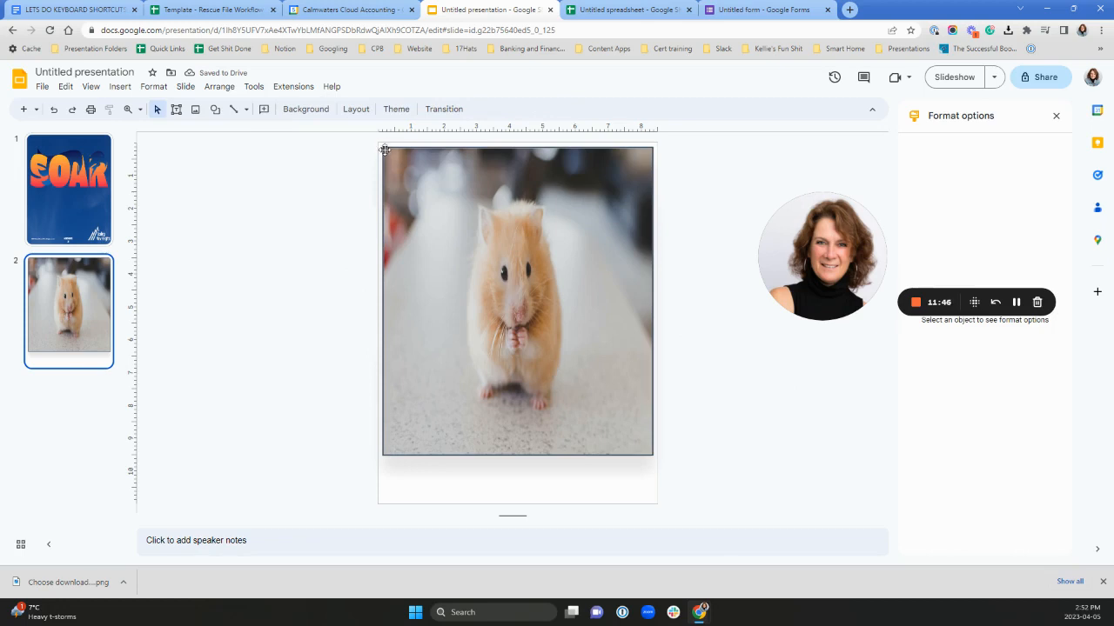
Shrink the hamster image to about three quarters of its size and centre it horizontally on the slide
{"action": "left_click", "coordinate": [409, 182]}
{"action": "left_click_drag", "start_coordinate": [411, 207], "coordinate": [459, 258]}
{"action": "left_click_drag", "start_coordinate": [549, 370], "coordinate": [509, 304]}
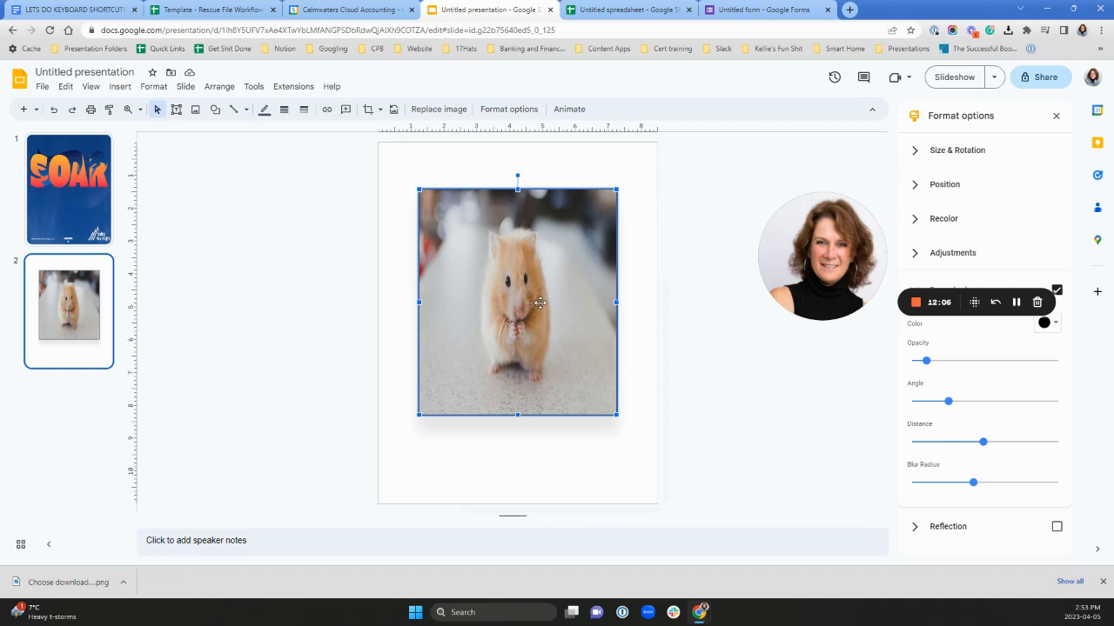
{"action": "left_click", "coordinate": [480, 457]}
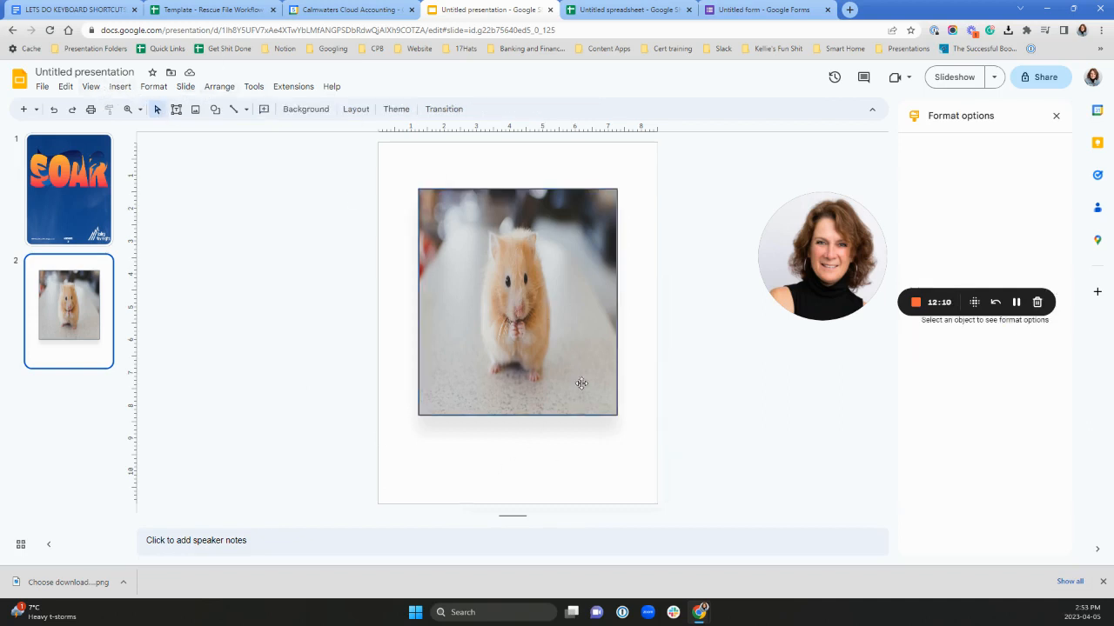
In the LETS DO KEYBOARD SHORTCUTS document, insert a 1 x 1 table on a new line below the second "Puppies" and enter "bbbbbbbbbbb" in it
{"action": "left_click", "coordinate": [62, 11]}
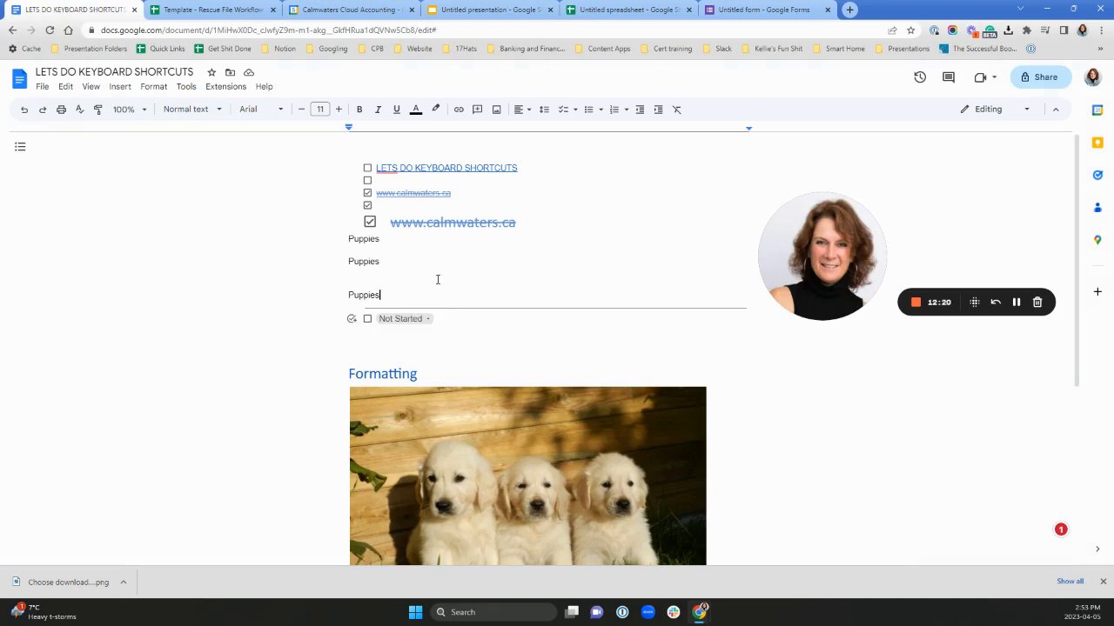
{"action": "key", "text": "Return"}
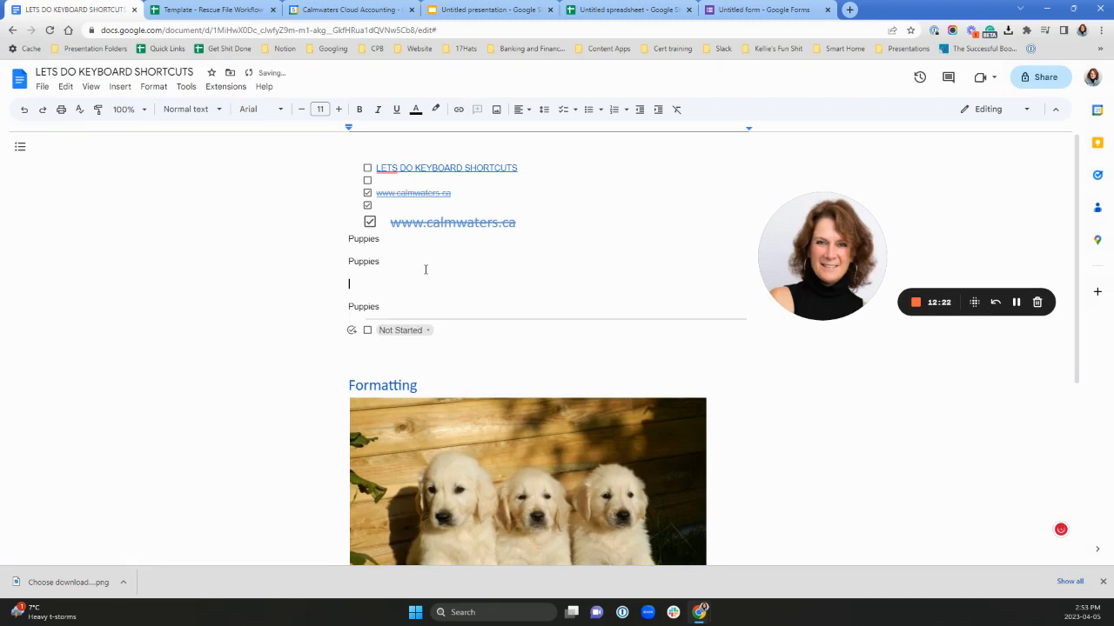
{"action": "left_click", "coordinate": [119, 87]}
{"action": "mouse_move", "coordinate": [241, 131]}
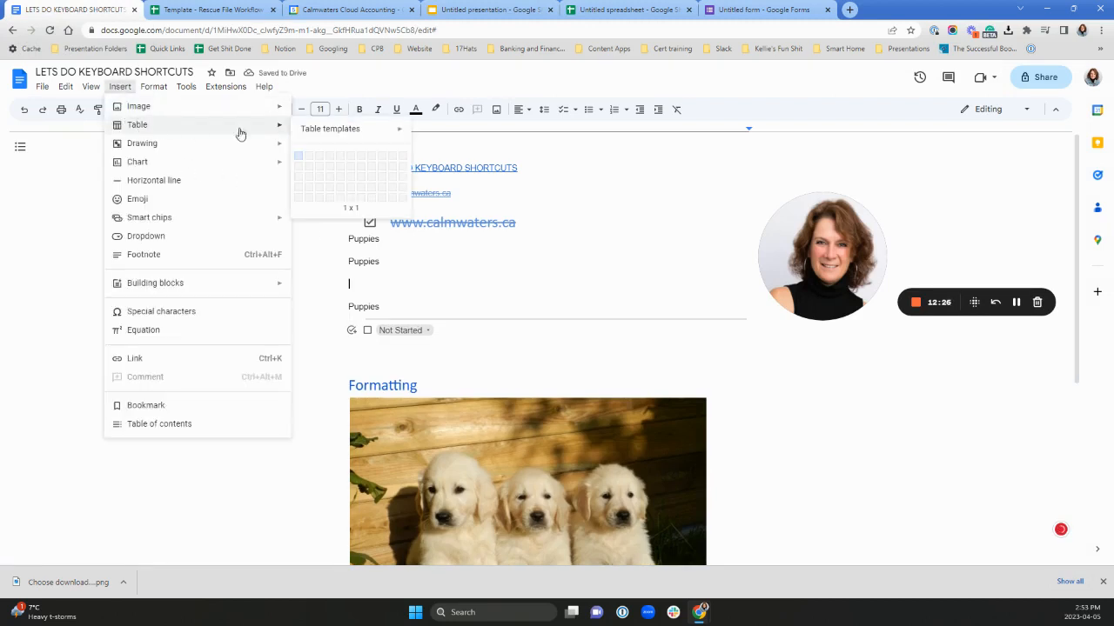
{"action": "left_click", "coordinate": [298, 157]}
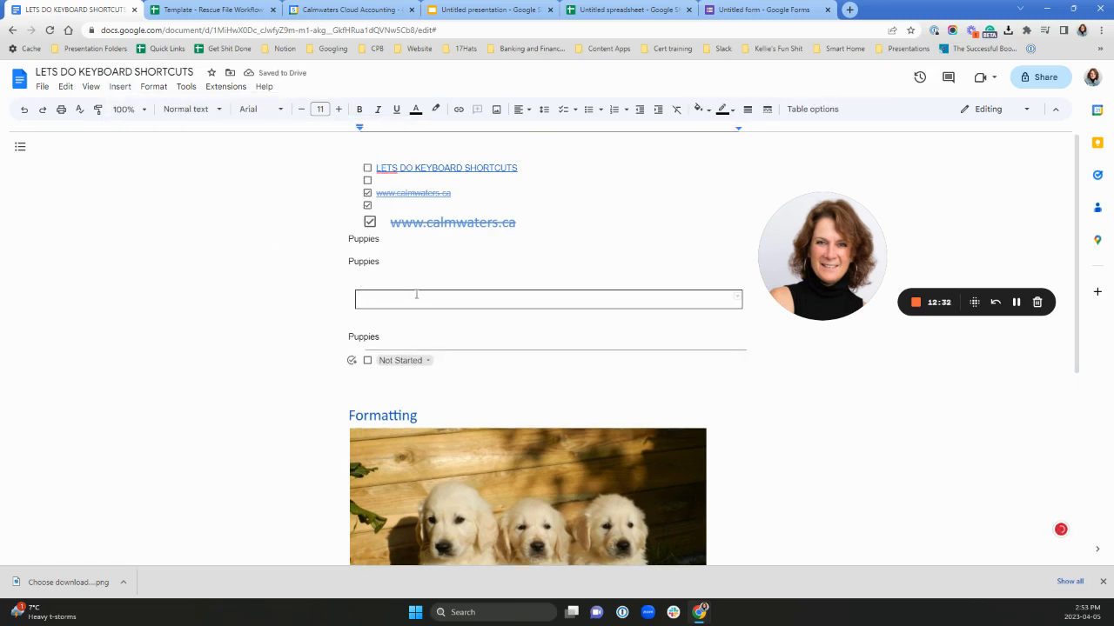
{"action": "type", "text": "bbbbbbbbbbb"}
{"action": "left_click", "coordinate": [1016, 302]}
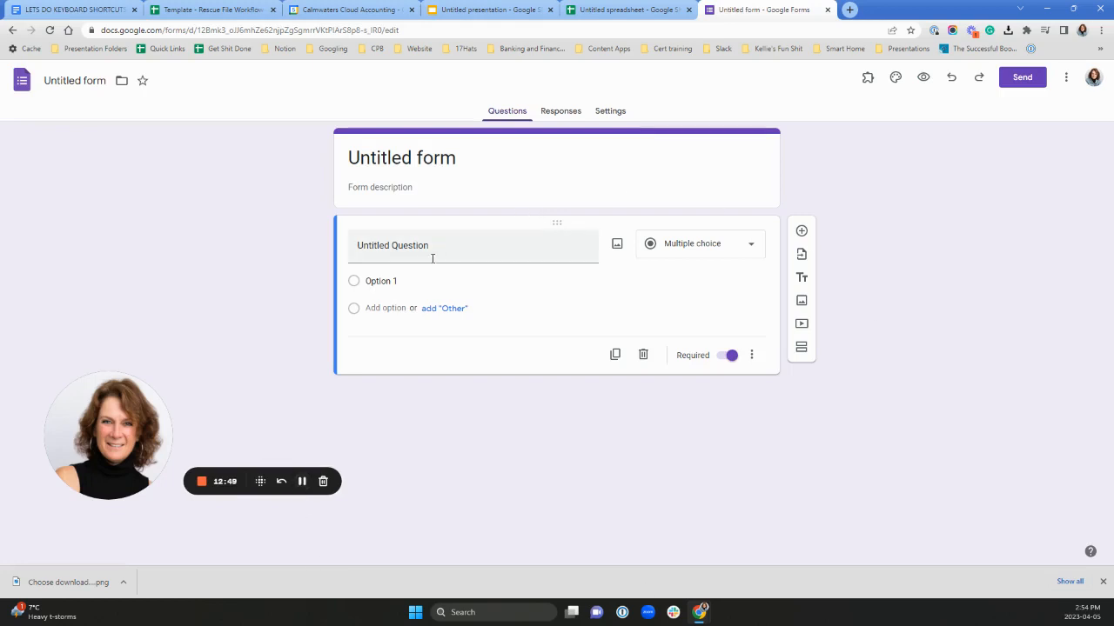
Add the blue metallic header image from the Work and School themes to the untitled form
{"action": "left_click", "coordinate": [574, 187]}
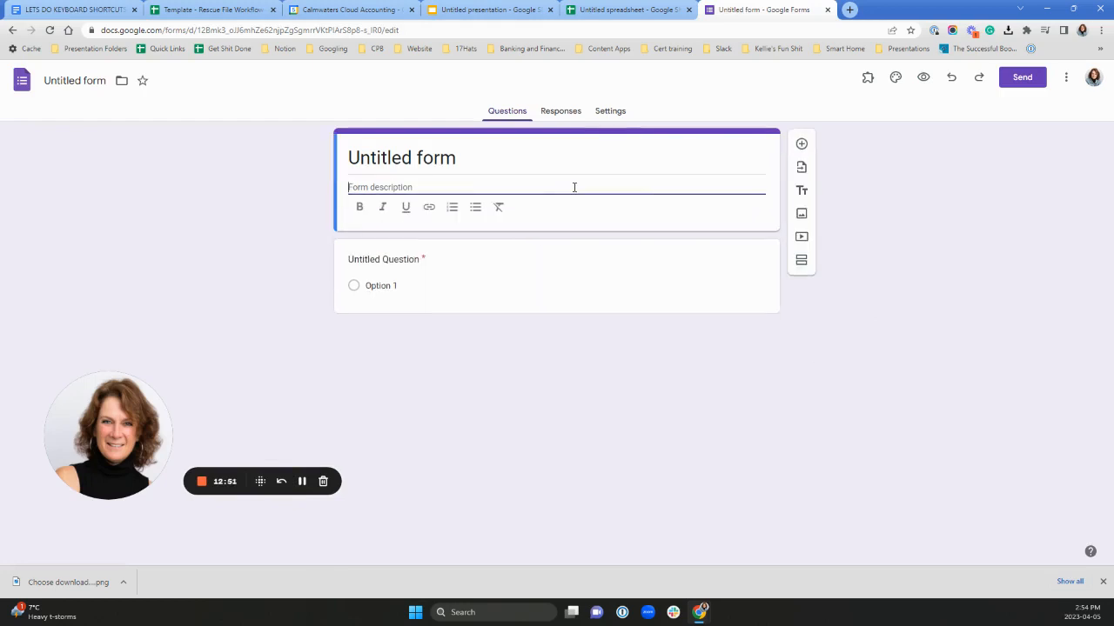
{"action": "left_click", "coordinate": [896, 80]}
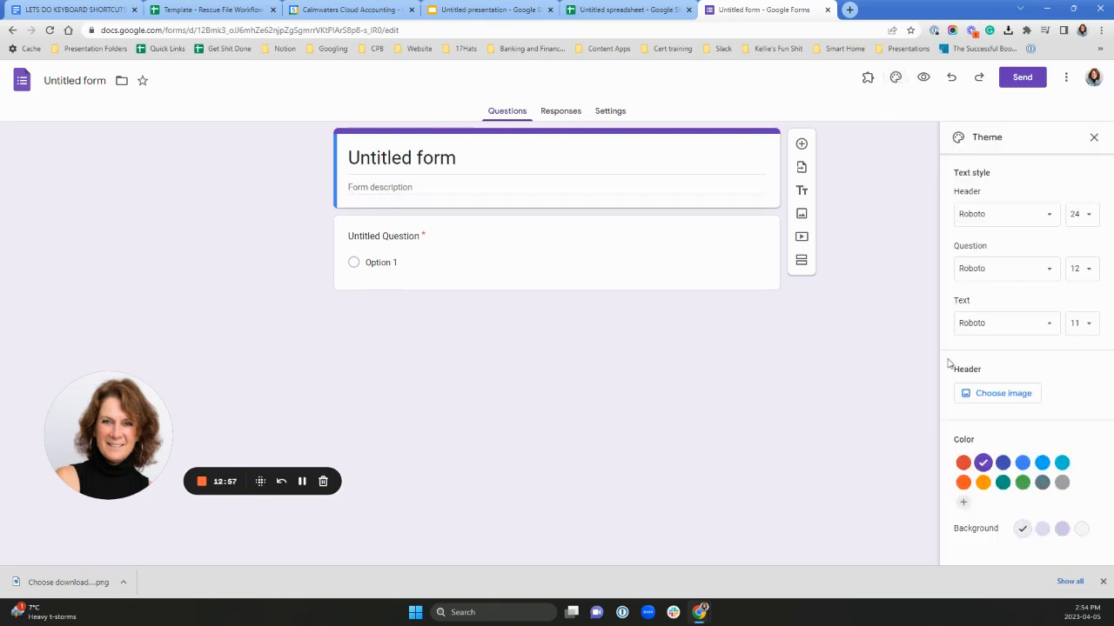
{"action": "left_click", "coordinate": [992, 397]}
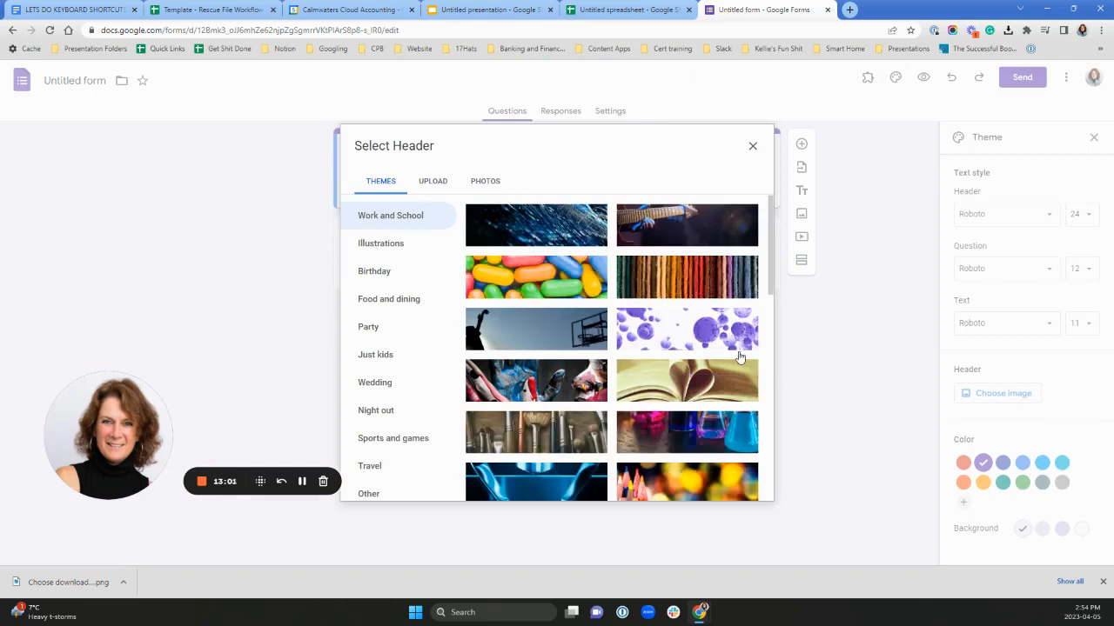
{"action": "scroll", "coordinate": [570, 374], "scroll_direction": "down", "scroll_amount": 2}
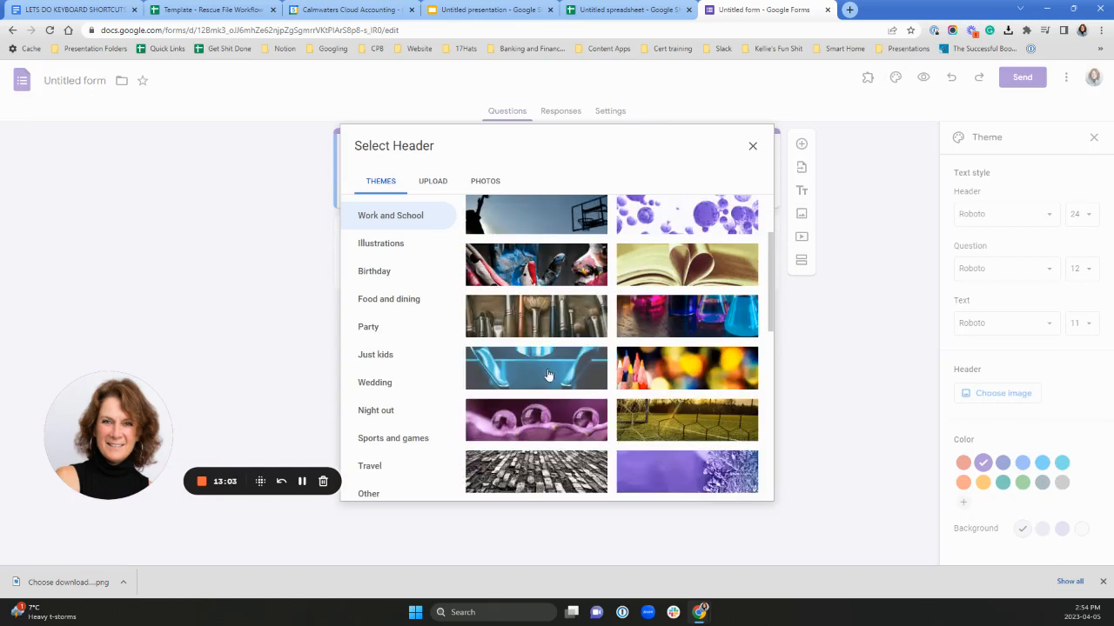
{"action": "left_click", "coordinate": [548, 375]}
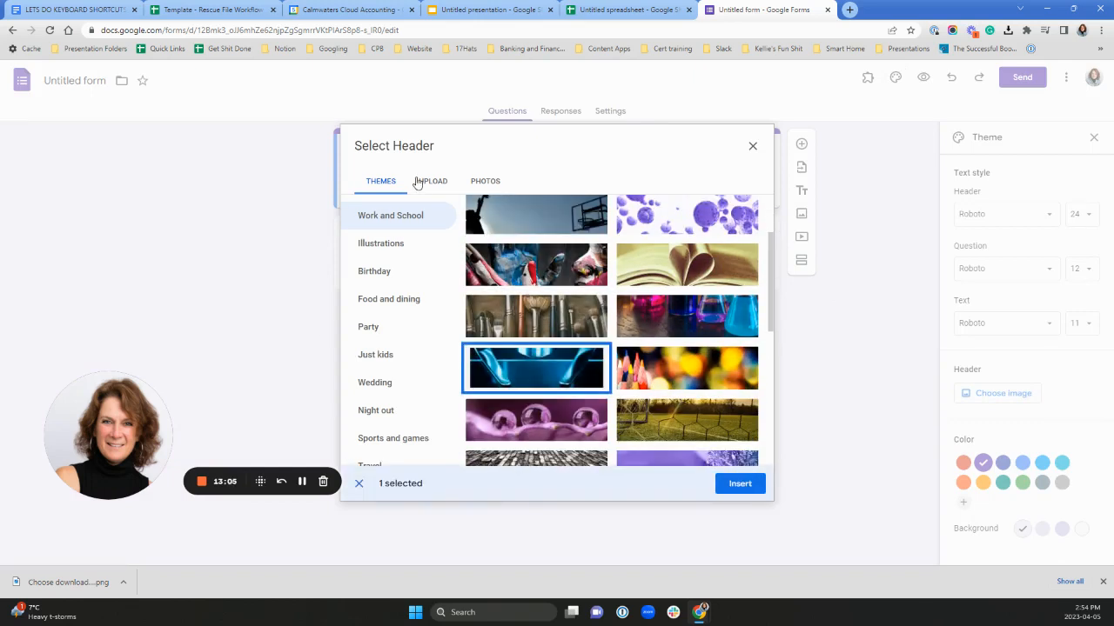
{"action": "left_click", "coordinate": [736, 484]}
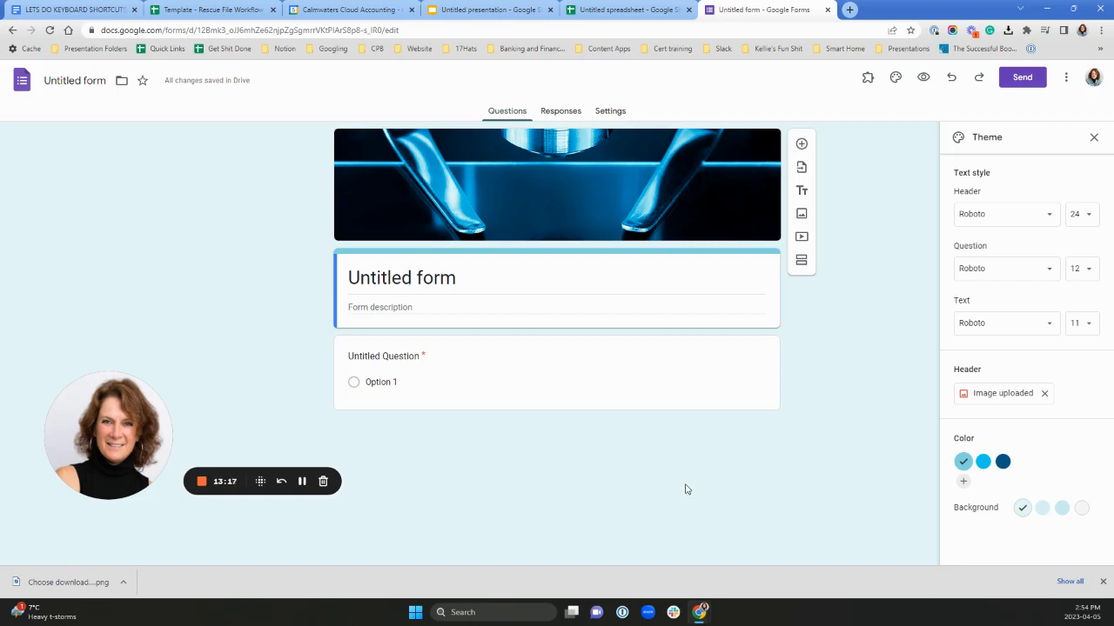
Add the custom colour #ff0000 to the form's theme
{"action": "left_click", "coordinate": [964, 481]}
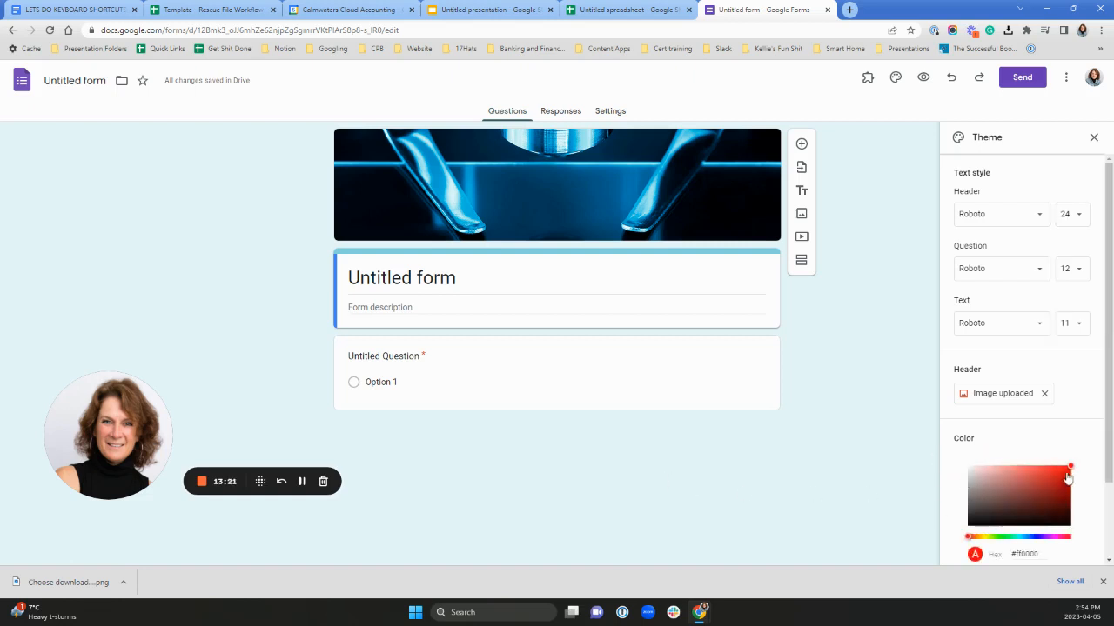
{"action": "scroll", "coordinate": [1063, 496], "scroll_direction": "down", "scroll_amount": 2}
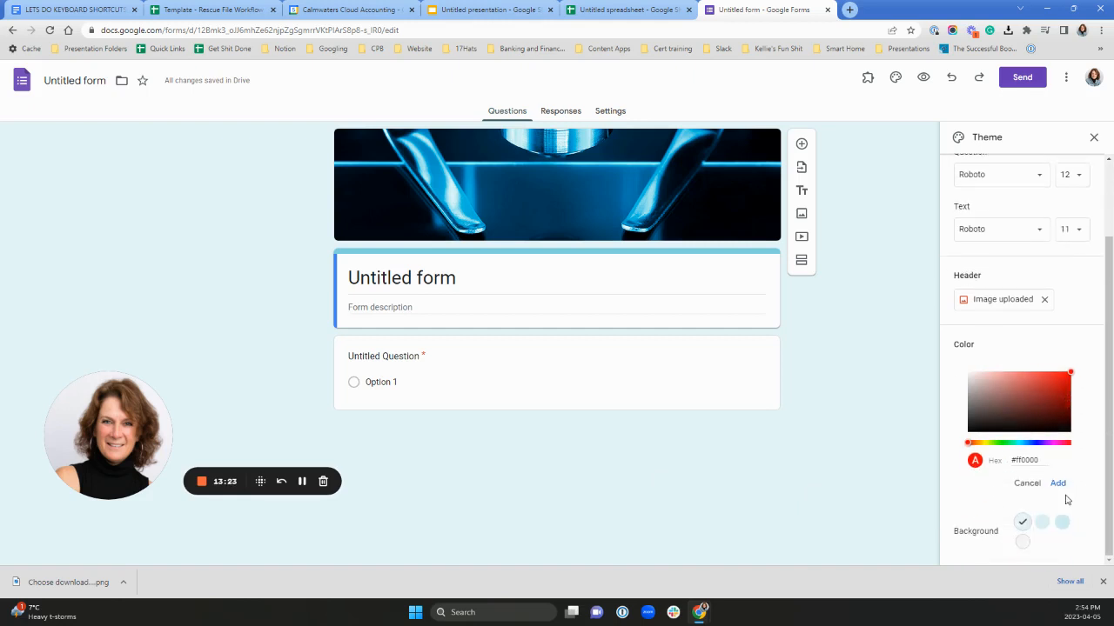
{"action": "left_click", "coordinate": [1057, 487]}
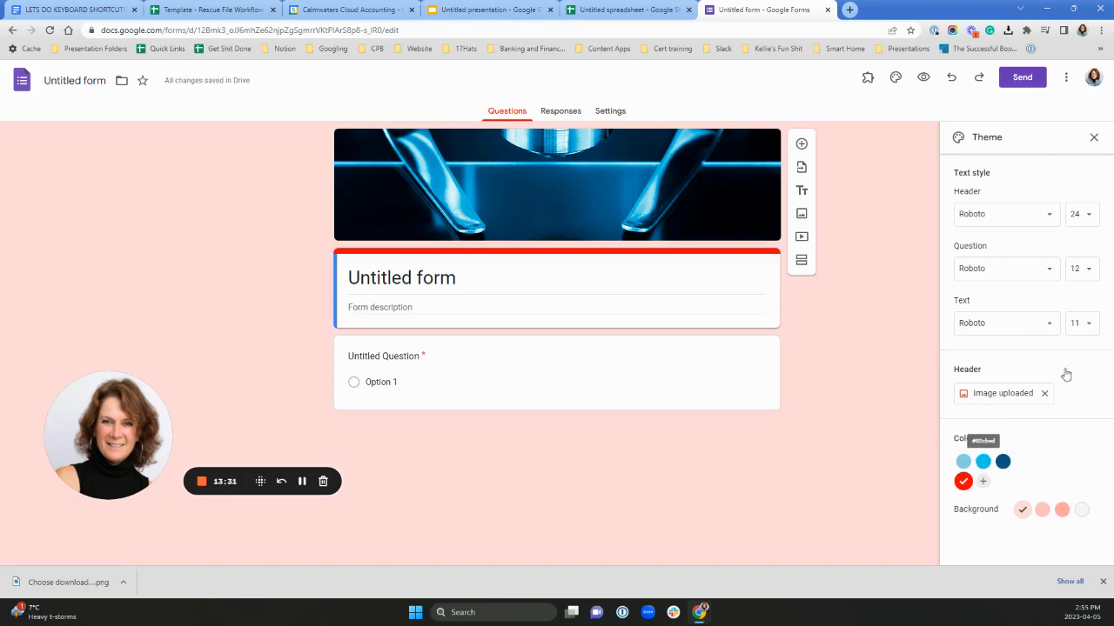
Set the theme's header font to Arial
{"action": "left_click", "coordinate": [1041, 215]}
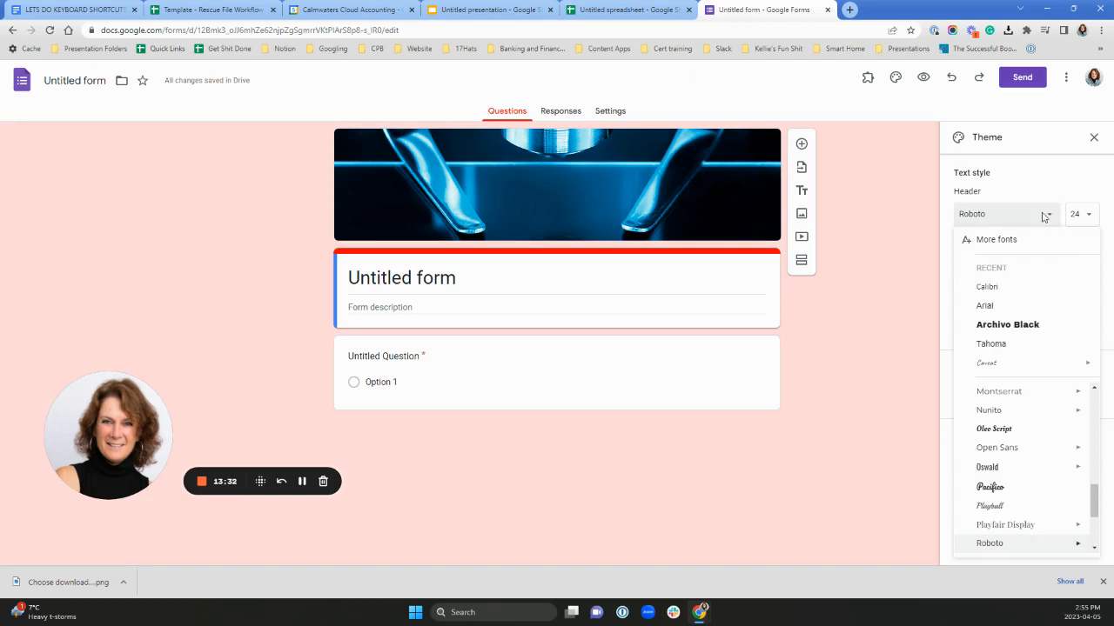
{"action": "left_click", "coordinate": [999, 307]}
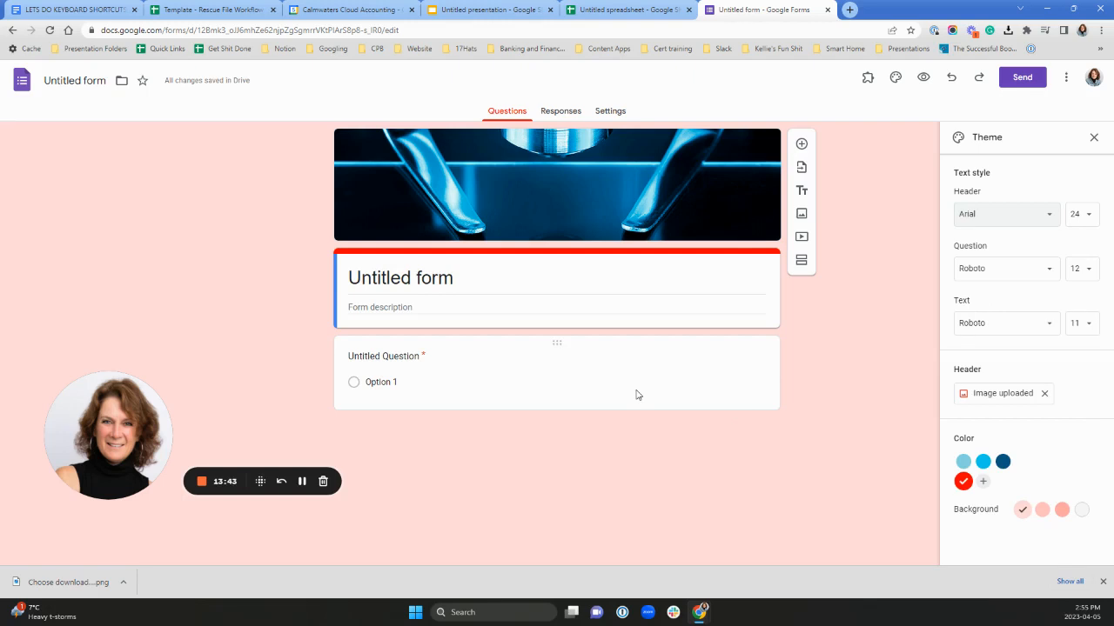
{"action": "left_click", "coordinate": [386, 276]}
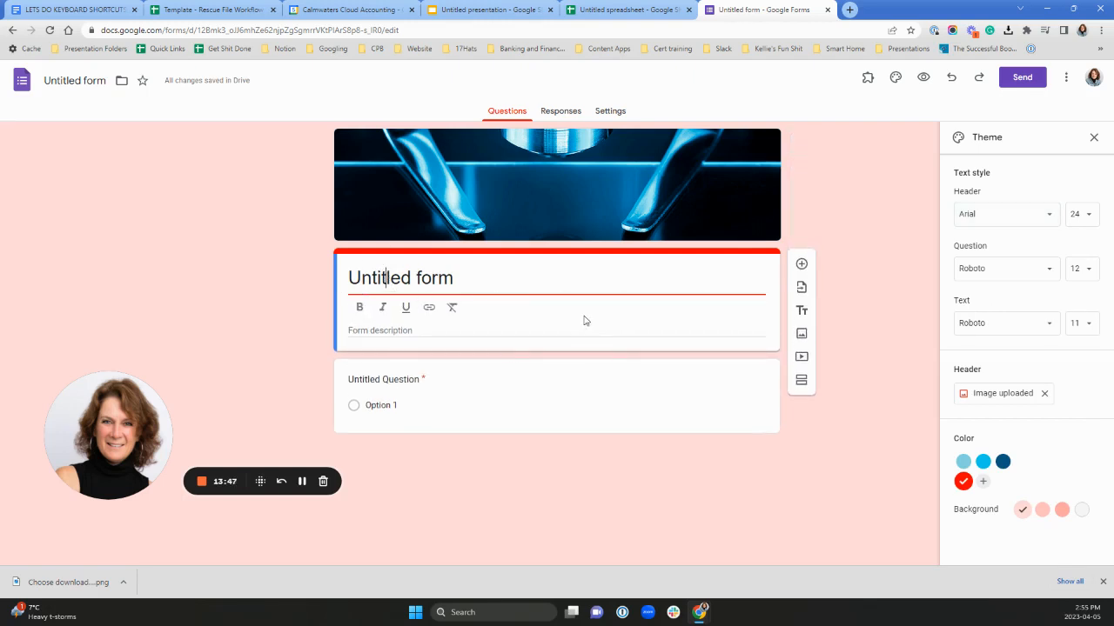
Replace the first question's placeholder title with "did you eat breakfast"
{"action": "left_click", "coordinate": [407, 383]}
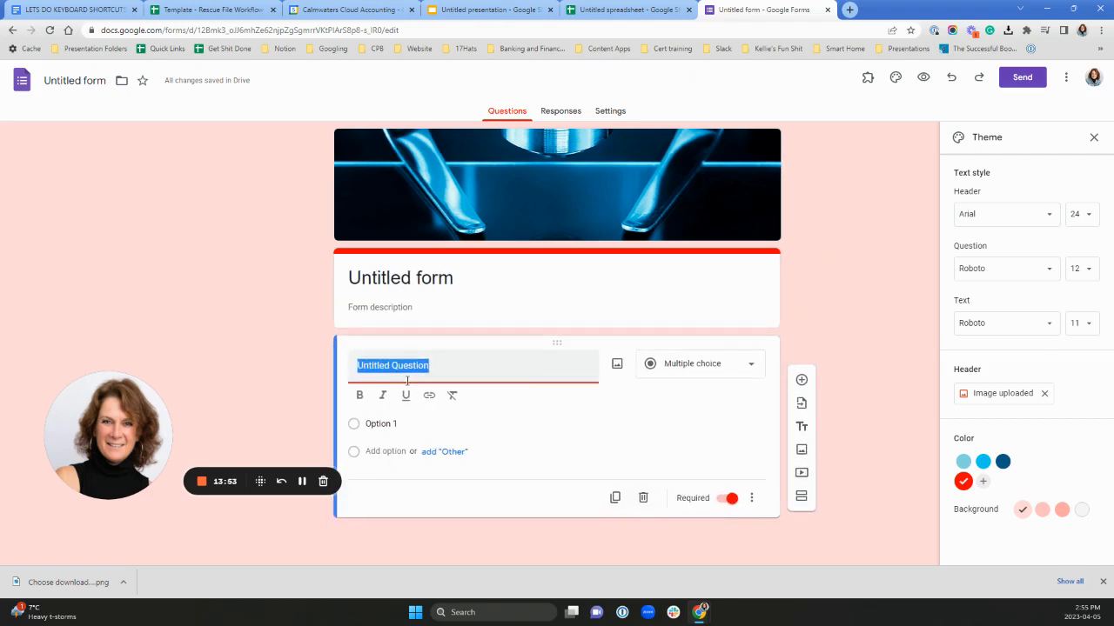
{"action": "type", "text": "did you"}
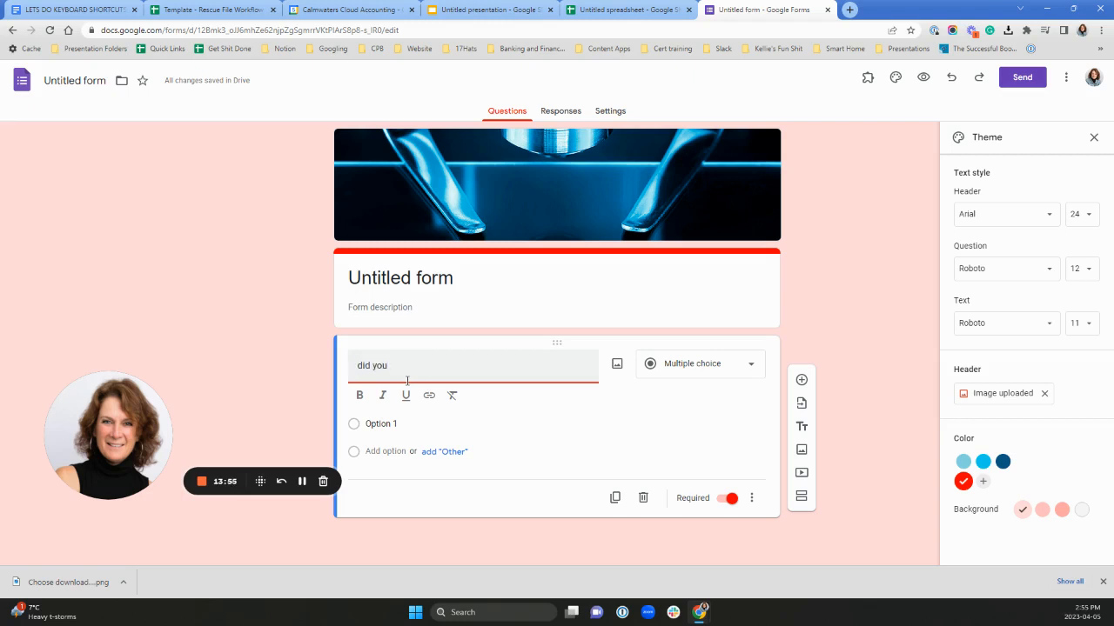
{"action": "type", "text": " eat brea"}
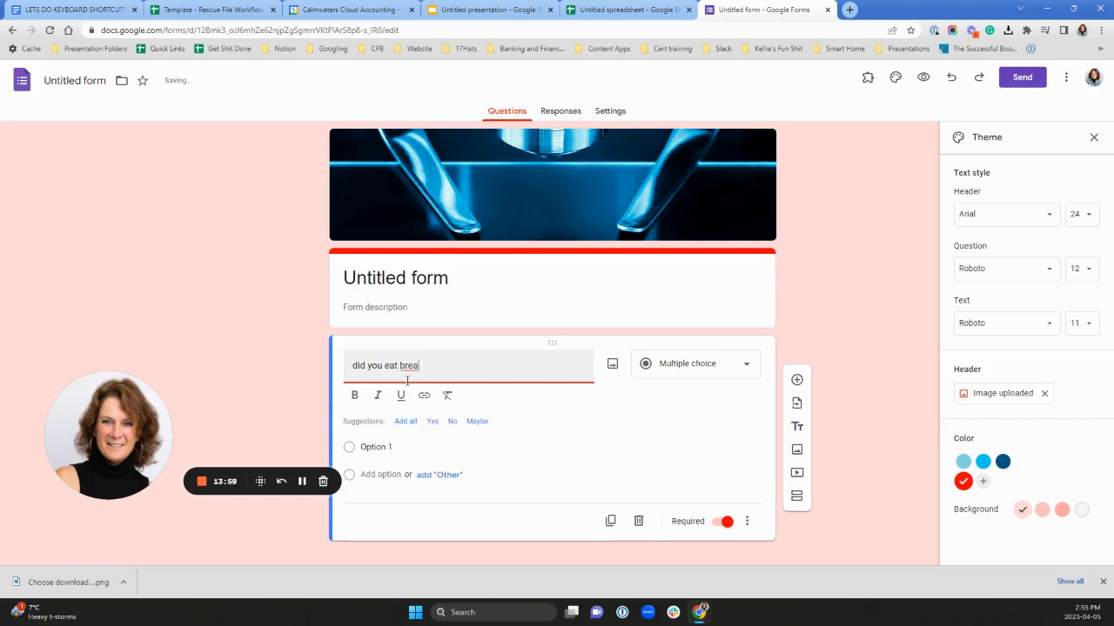
{"action": "type", "text": "kfast"}
{"action": "left_click", "coordinate": [551, 417]}
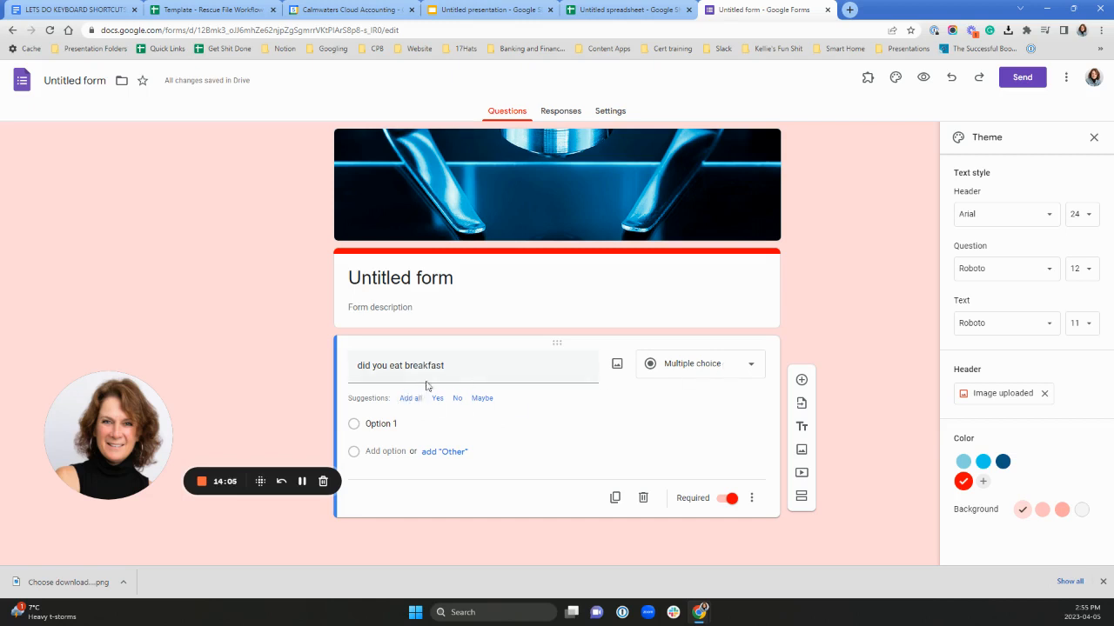
Reword the first question as "what did you eat for breakfast?"
{"action": "left_click_drag", "start_coordinate": [468, 367], "coordinate": [355, 366]}
{"action": "type", "text": "wh"}
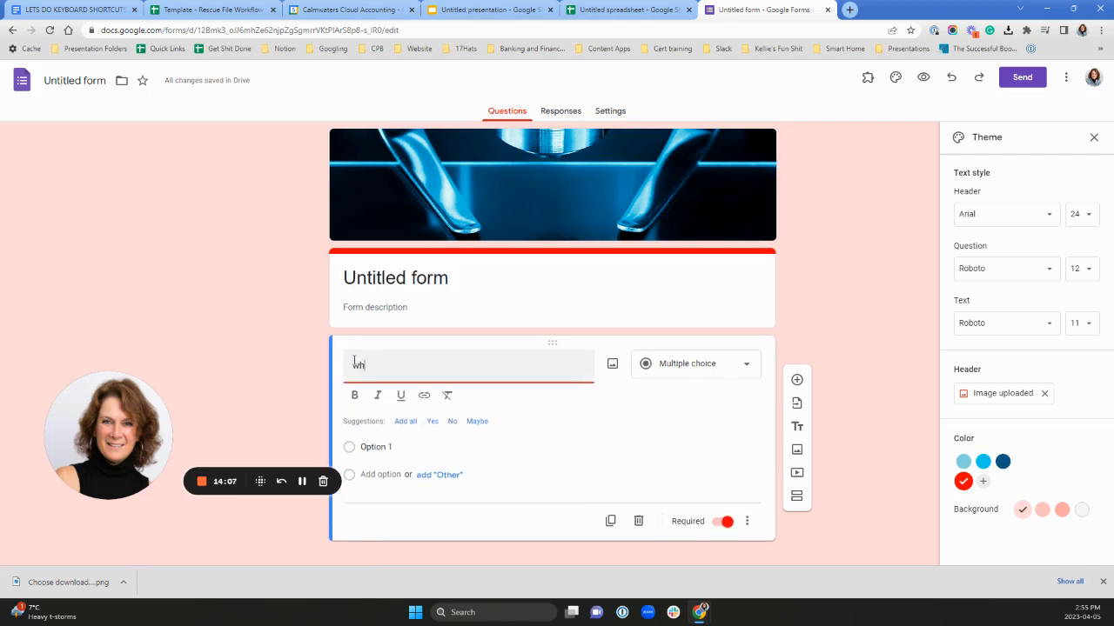
{"action": "type", "text": "at did you eat"}
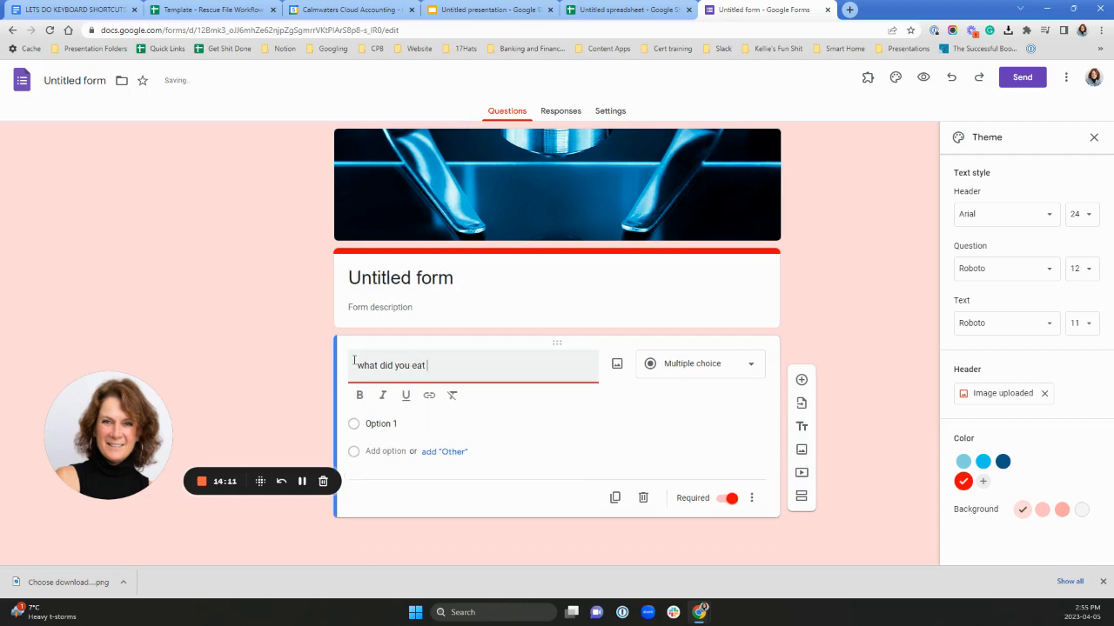
{"action": "type", "text": " for breakfast"}
{"action": "key", "text": "Return"}
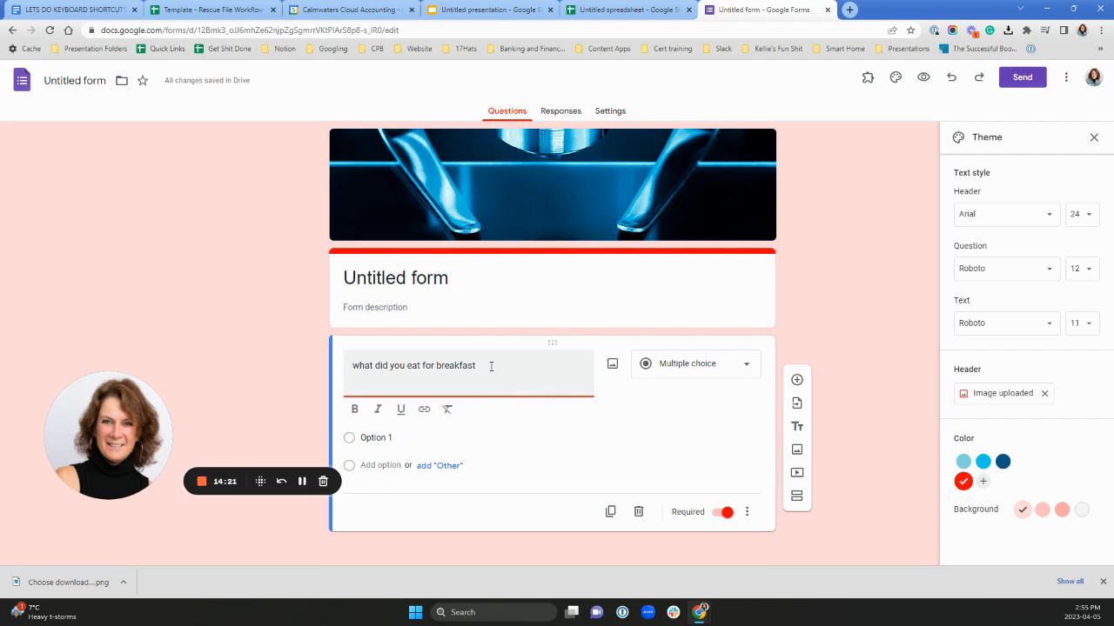
{"action": "key", "text": "BackSpace"}
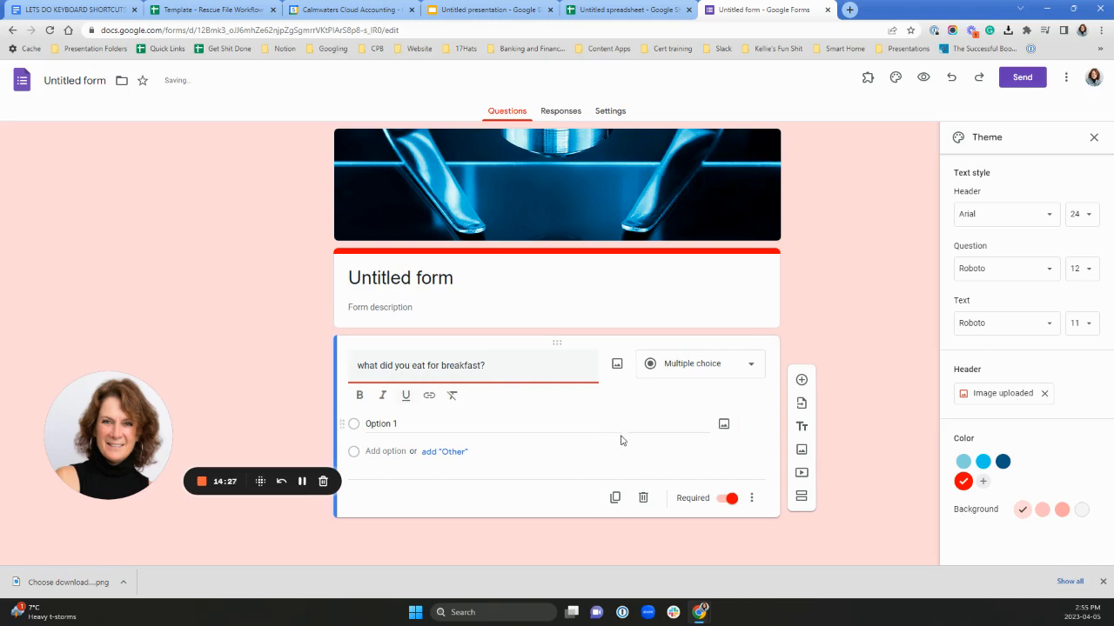
Add a second question titled "what did you" and make it a Short answer question
{"action": "left_click", "coordinate": [800, 381]}
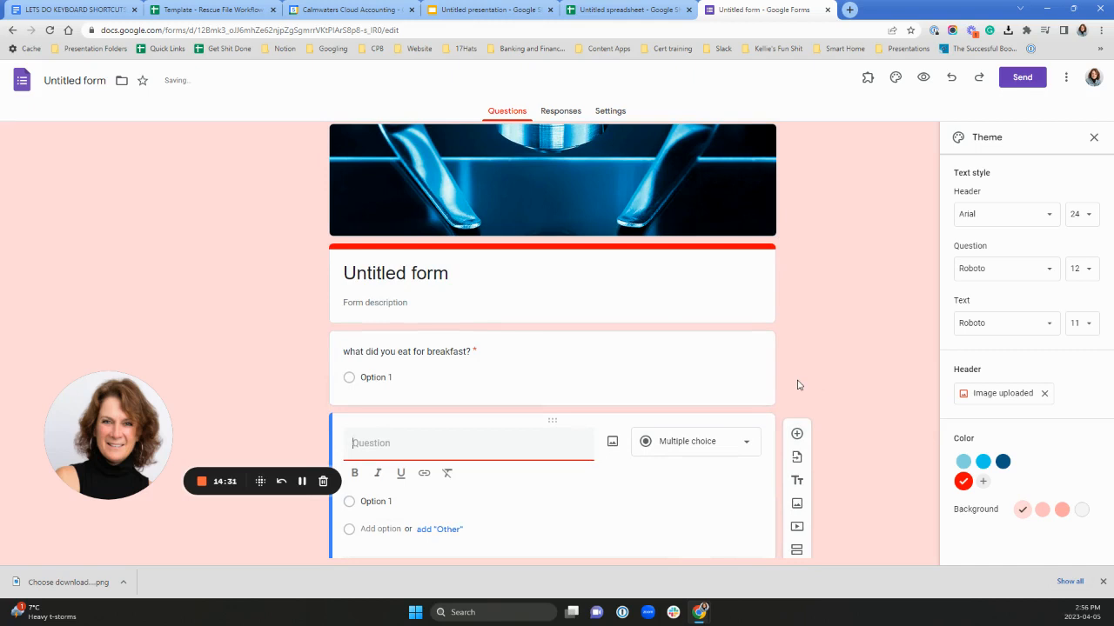
{"action": "type", "text": "what did you"}
{"action": "key", "text": "Return"}
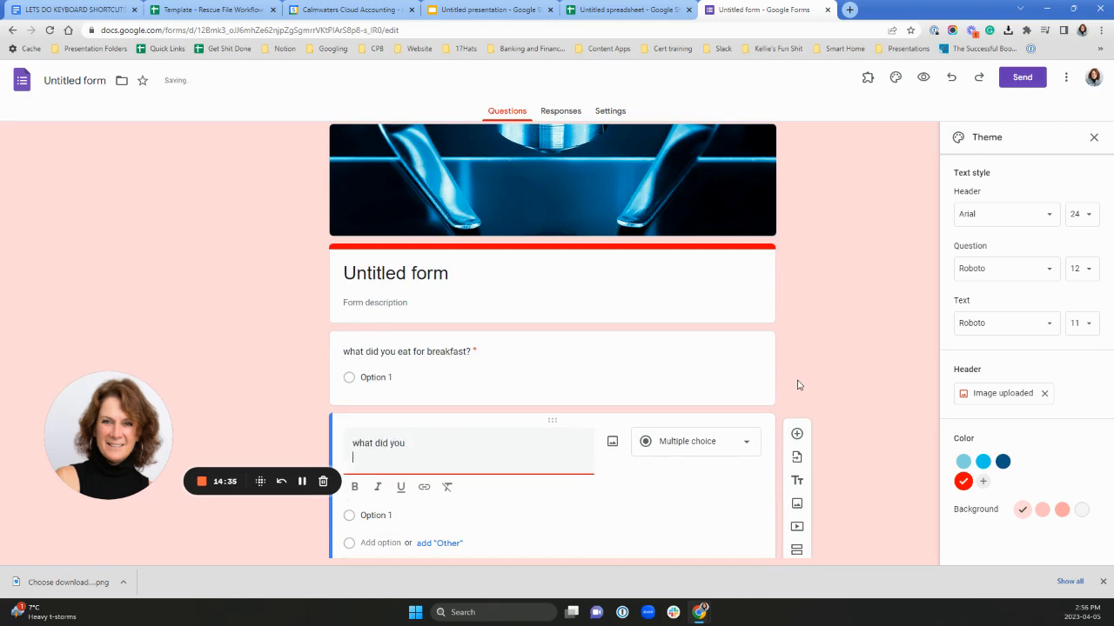
{"action": "scroll", "coordinate": [718, 448], "scroll_direction": "down", "scroll_amount": 1}
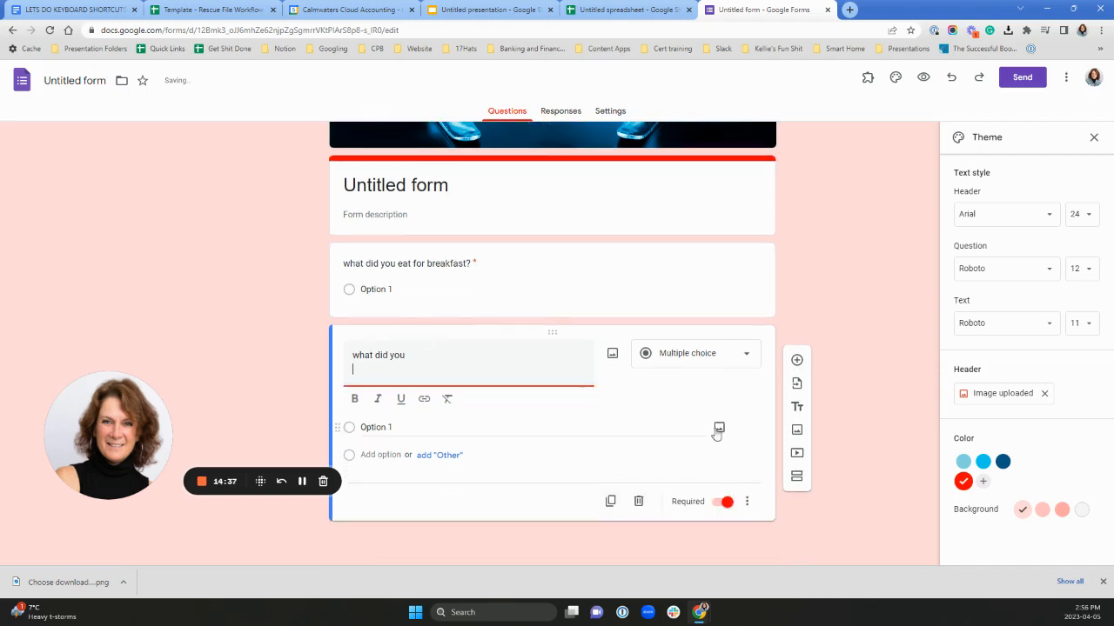
{"action": "left_click", "coordinate": [707, 355]}
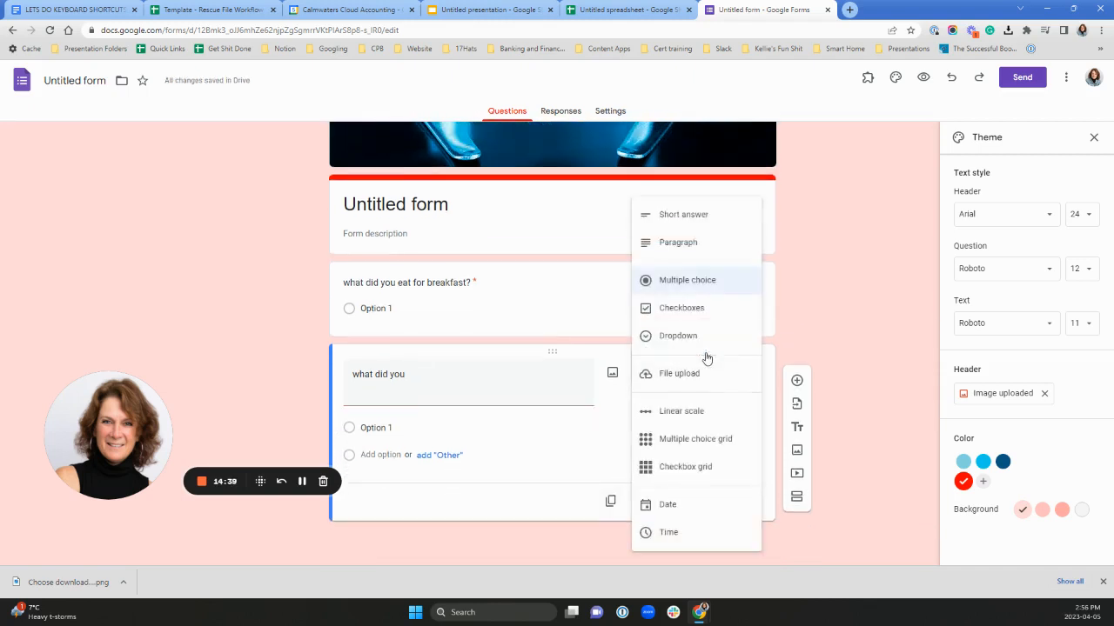
{"action": "left_click", "coordinate": [684, 216]}
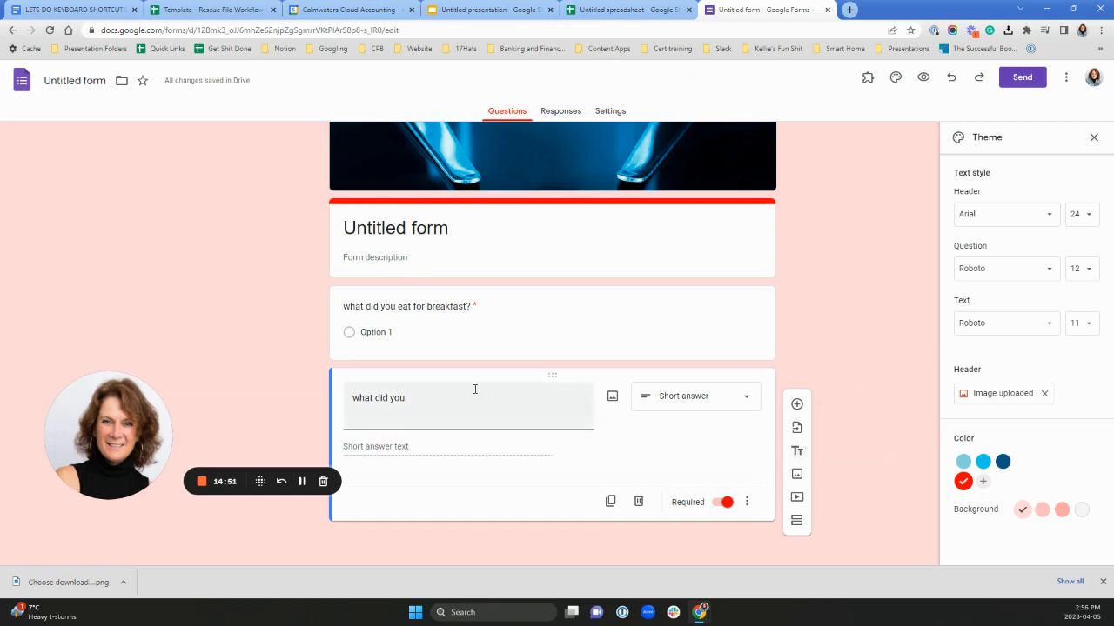
{"action": "left_click", "coordinate": [700, 405]}
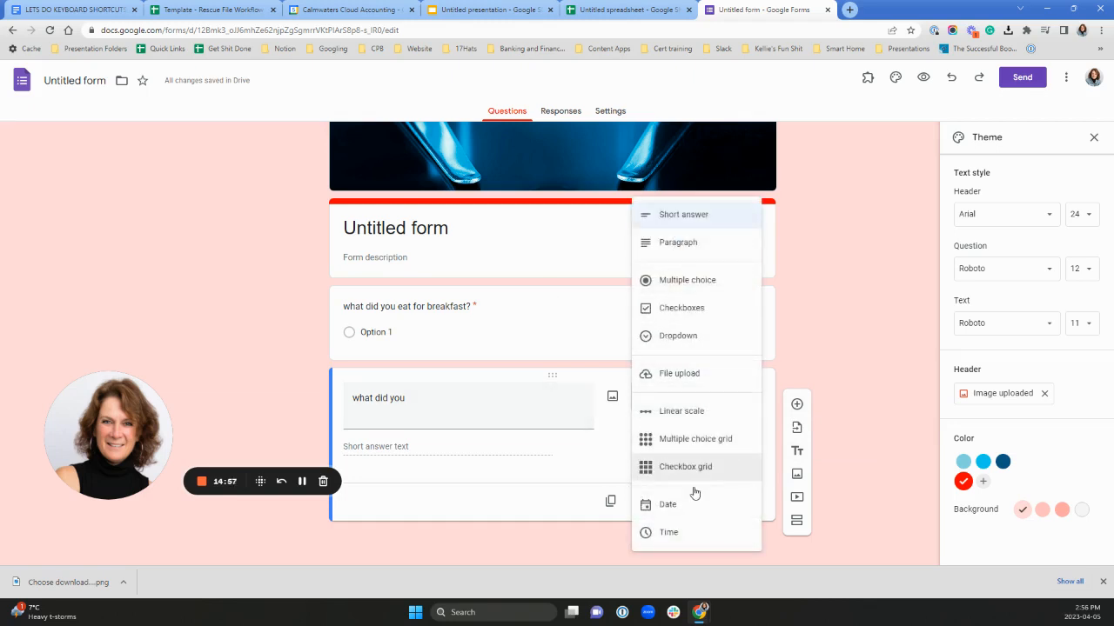
{"action": "left_click", "coordinate": [500, 470]}
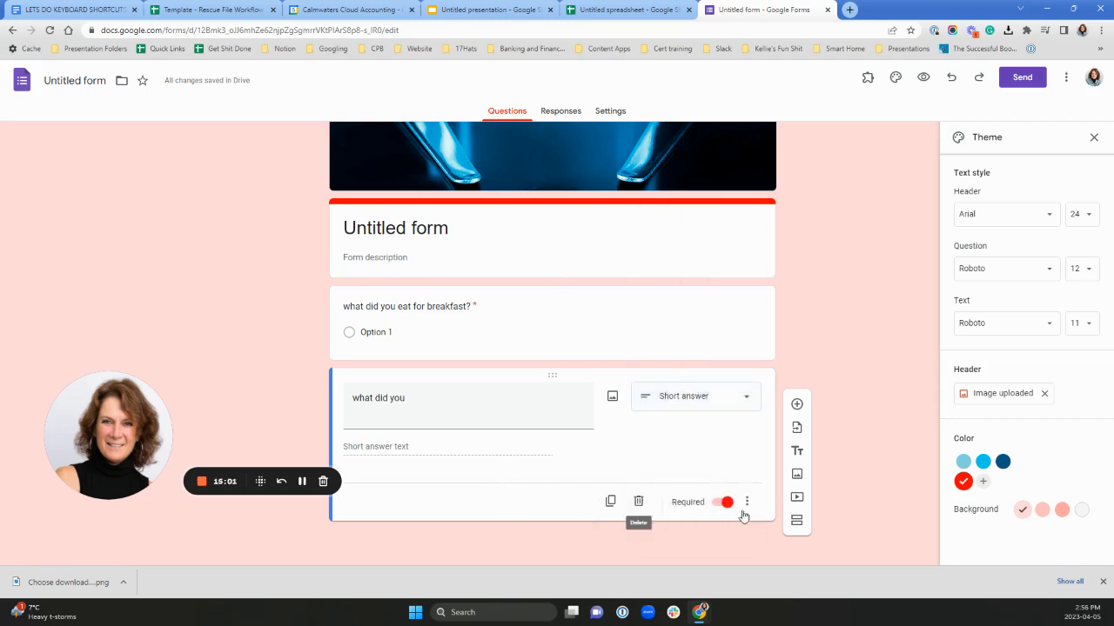
Search Google Images for "kittens" and insert the open-mouthed tabby kitten picture below the second question
{"action": "left_click", "coordinate": [798, 474]}
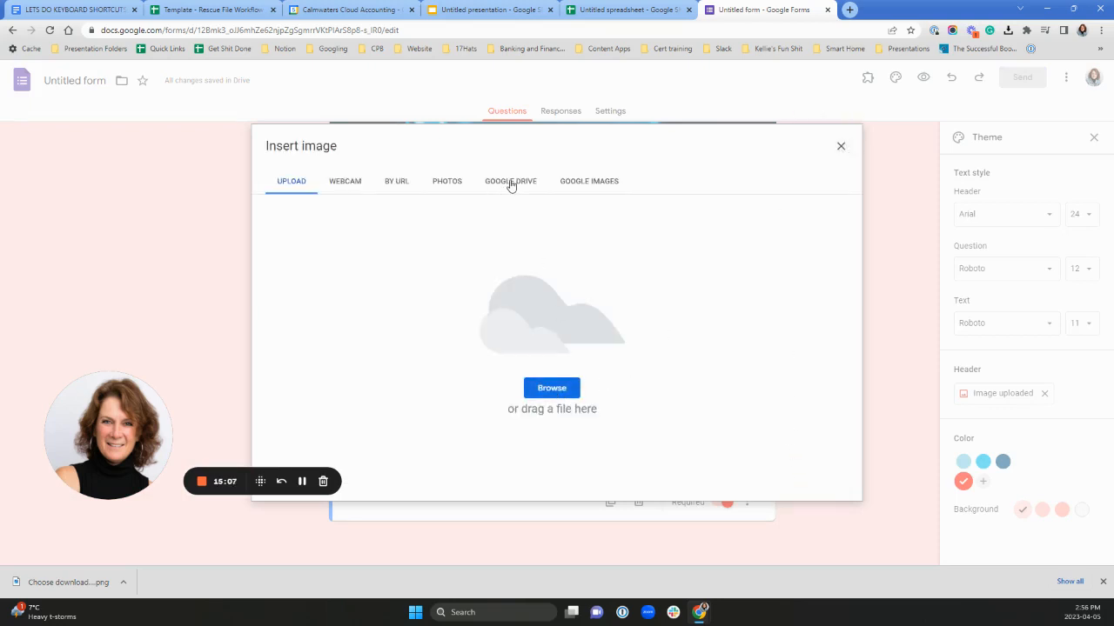
{"action": "left_click", "coordinate": [578, 184]}
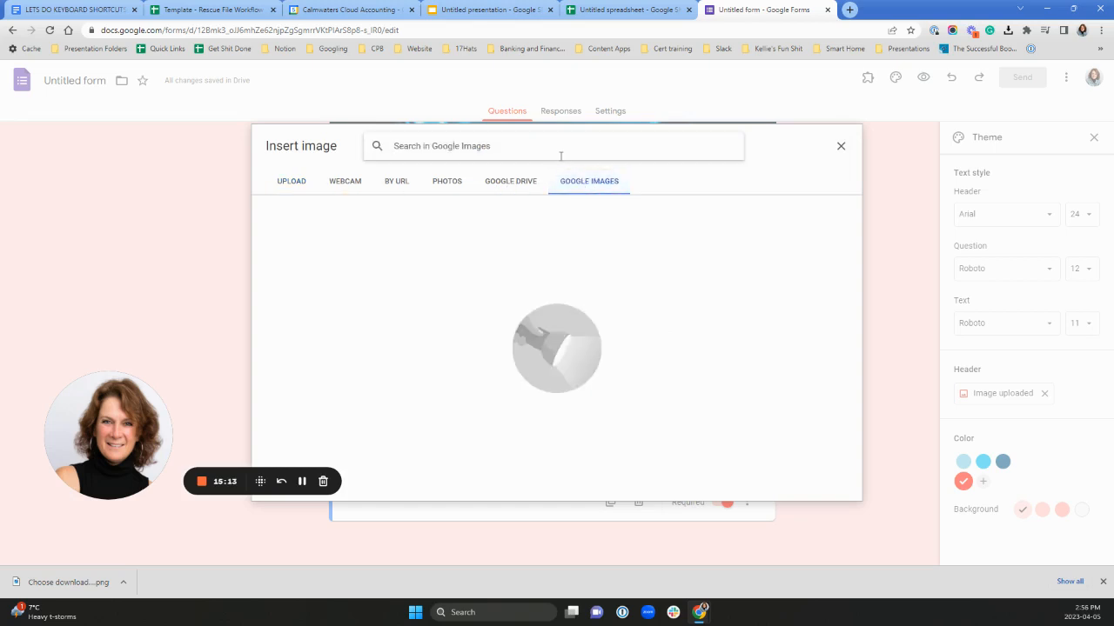
{"action": "type", "text": "kittens"}
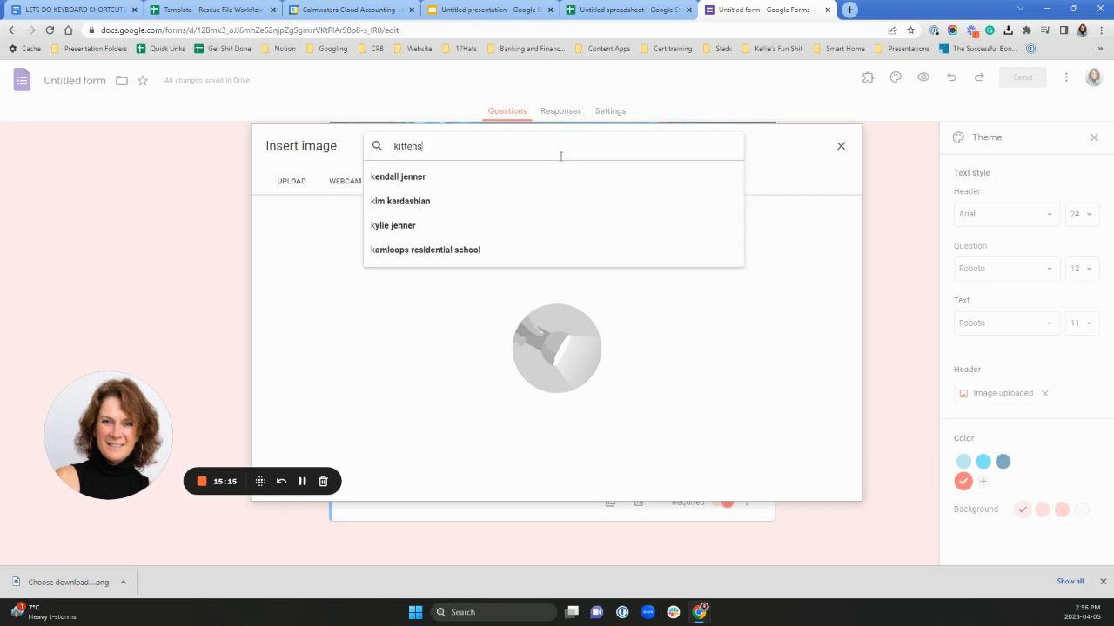
{"action": "key", "text": "Return"}
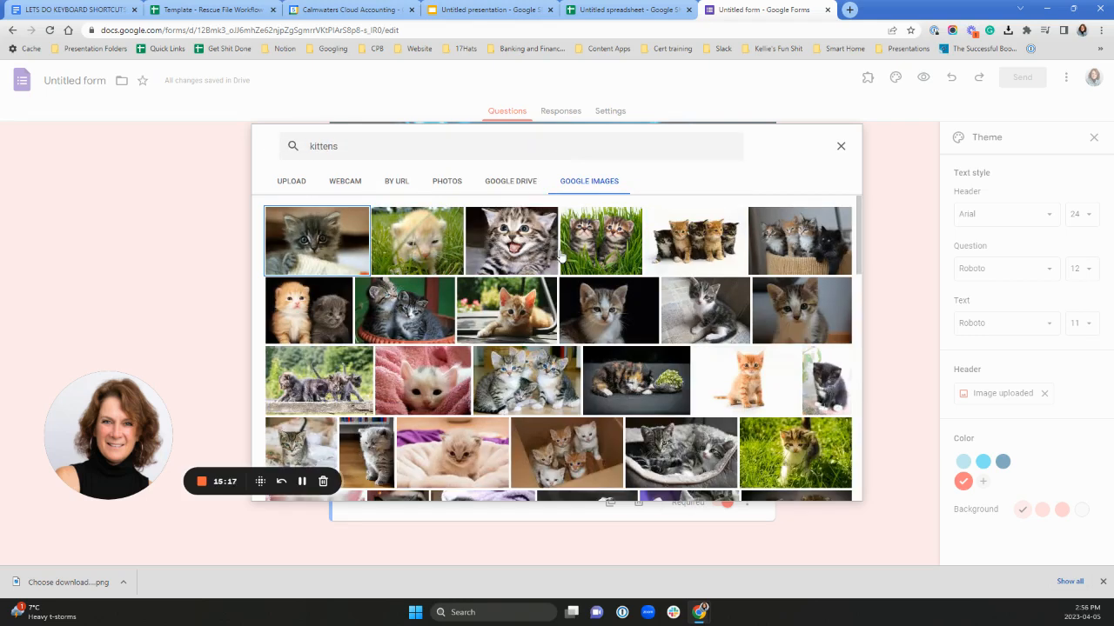
{"action": "left_click", "coordinate": [526, 238]}
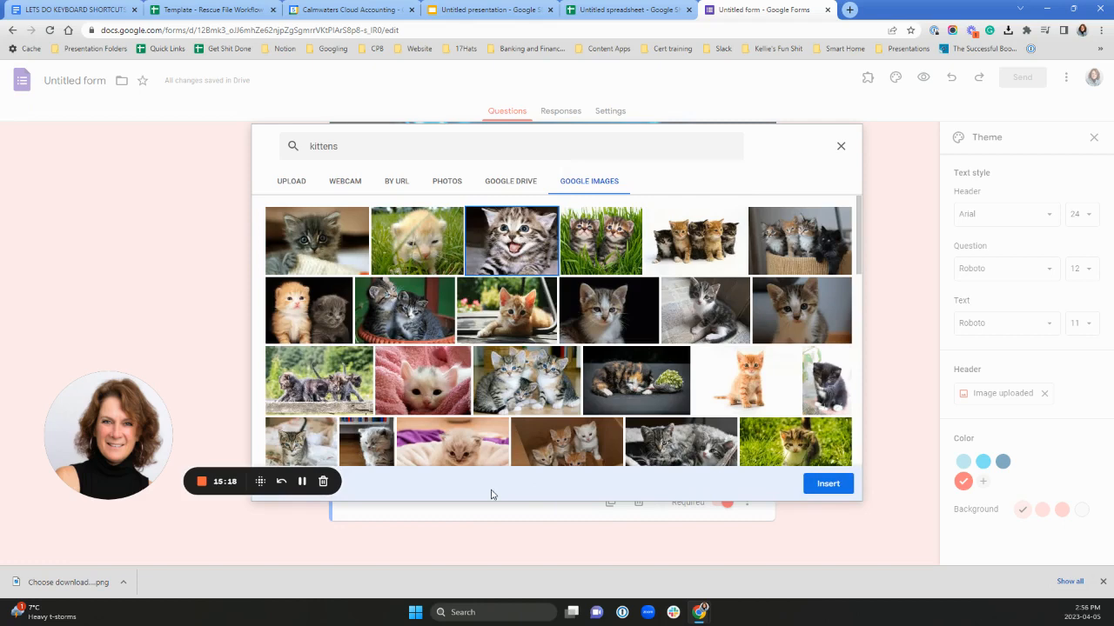
{"action": "left_click", "coordinate": [826, 485]}
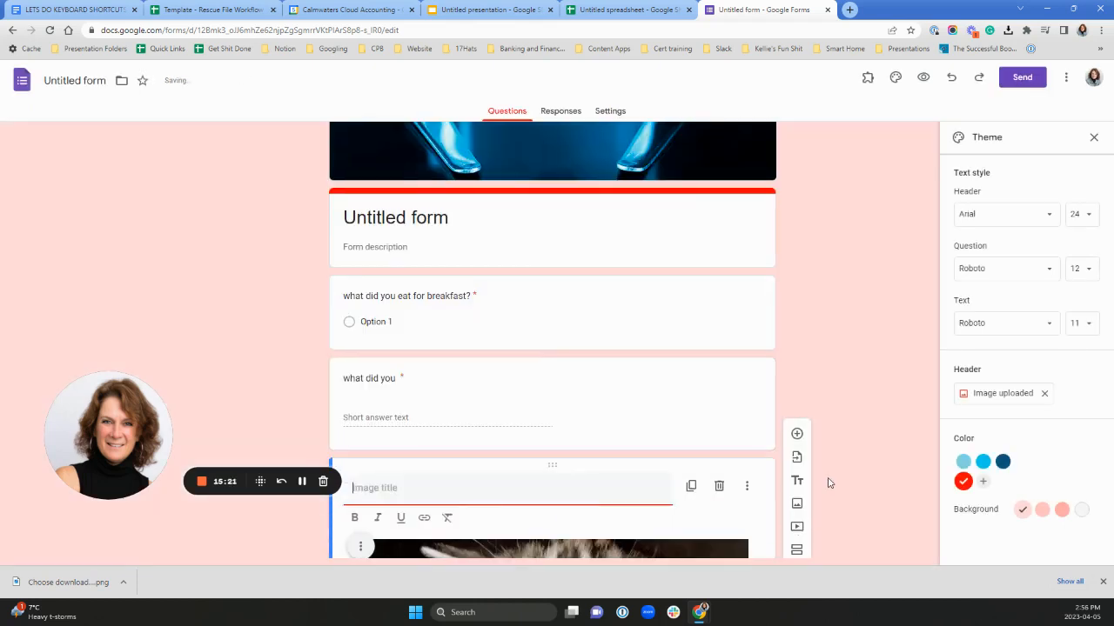
{"action": "scroll", "coordinate": [744, 490], "scroll_direction": "down", "scroll_amount": 3}
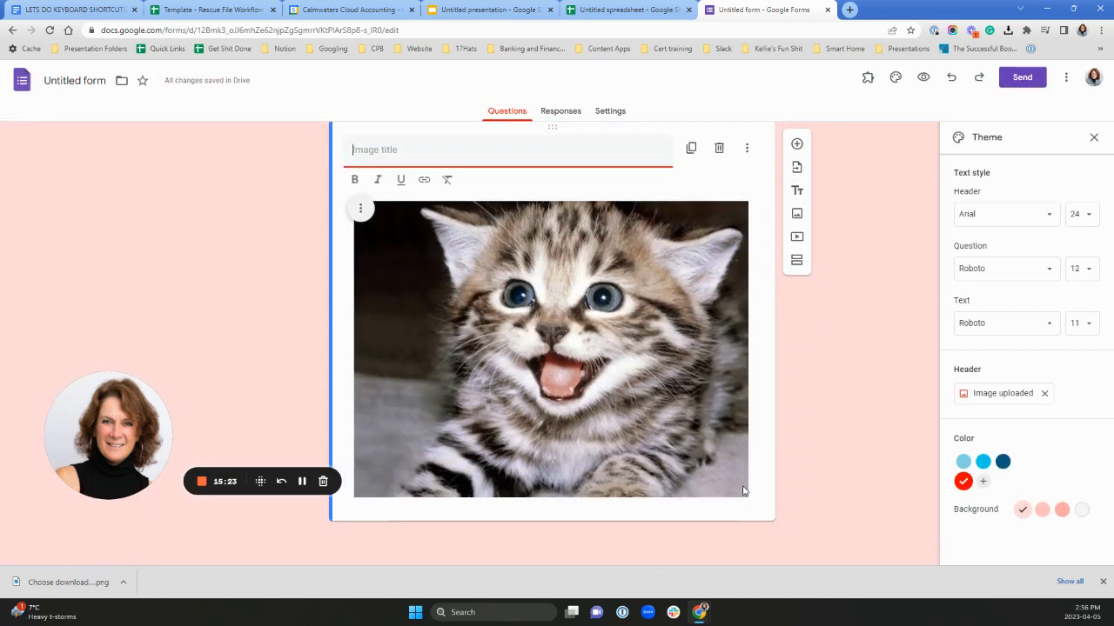
{"action": "scroll", "coordinate": [744, 492], "scroll_direction": "up", "scroll_amount": 4}
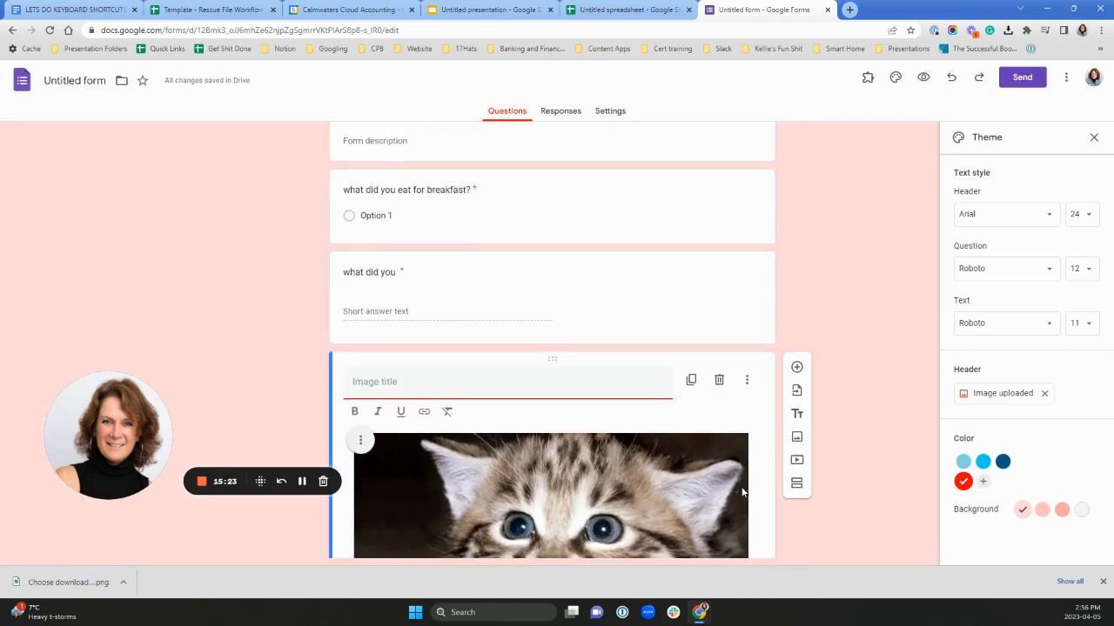
Add a new section after the kitten image and show the breakfast question's additional options
{"action": "left_click", "coordinate": [795, 486]}
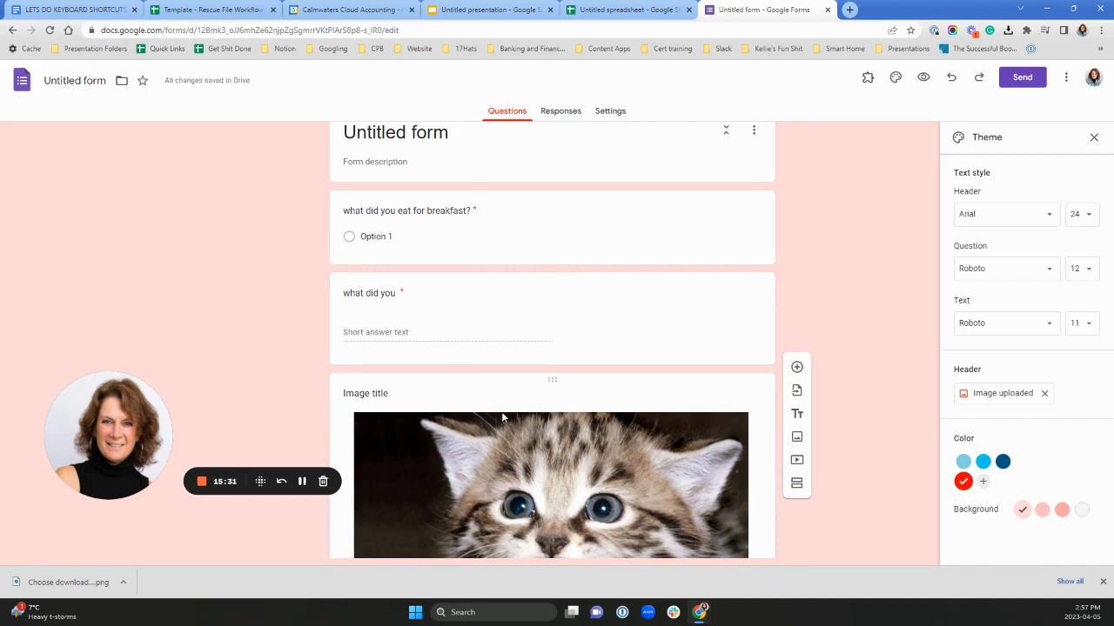
{"action": "left_click", "coordinate": [530, 236]}
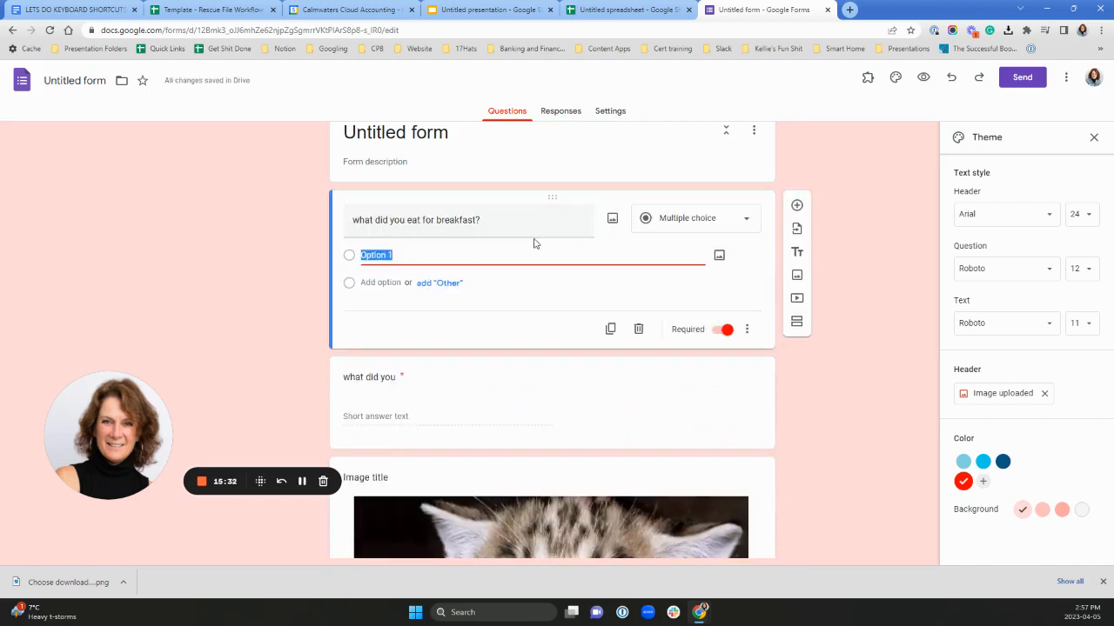
{"action": "left_click", "coordinate": [746, 329]}
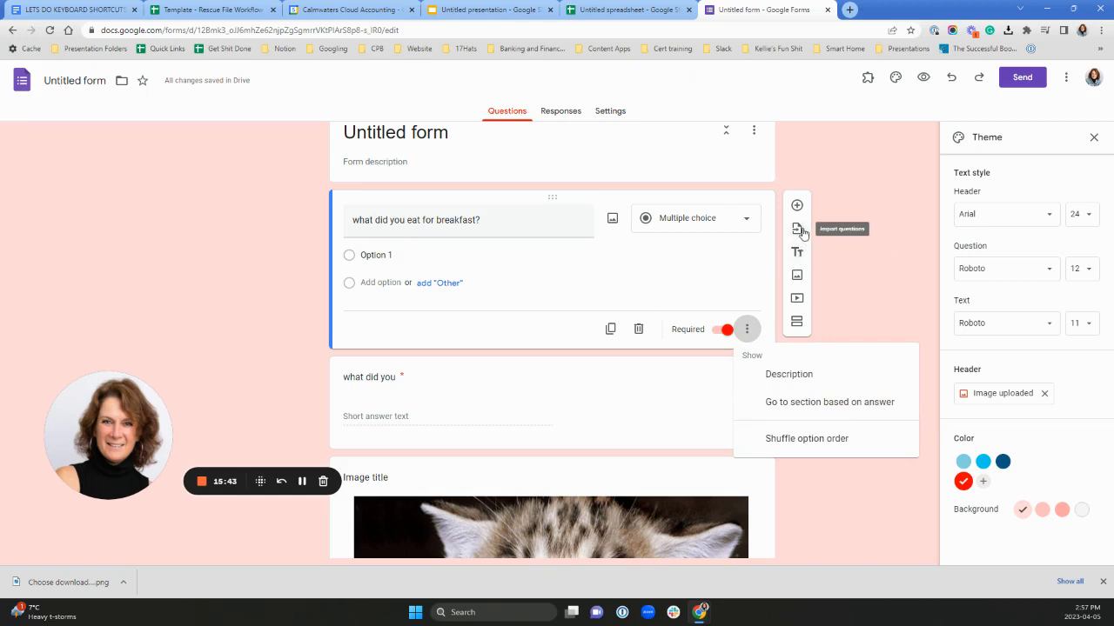
{"action": "left_click", "coordinate": [802, 232]}
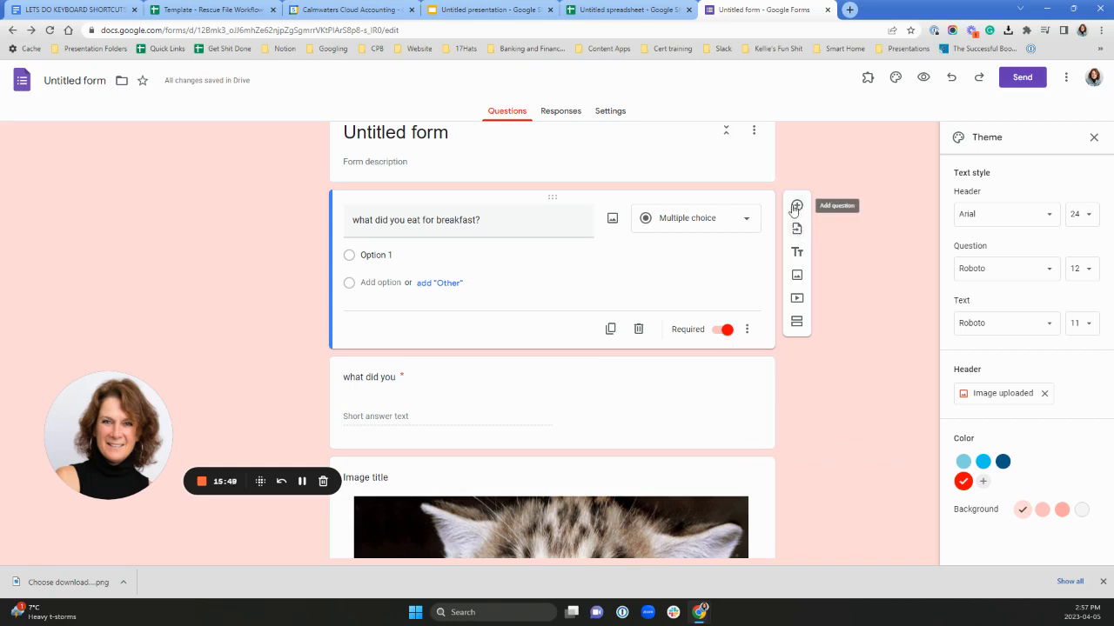
{"action": "scroll", "coordinate": [750, 427], "scroll_direction": "down", "scroll_amount": 2}
{"action": "scroll", "coordinate": [751, 429], "scroll_direction": "down", "scroll_amount": 2}
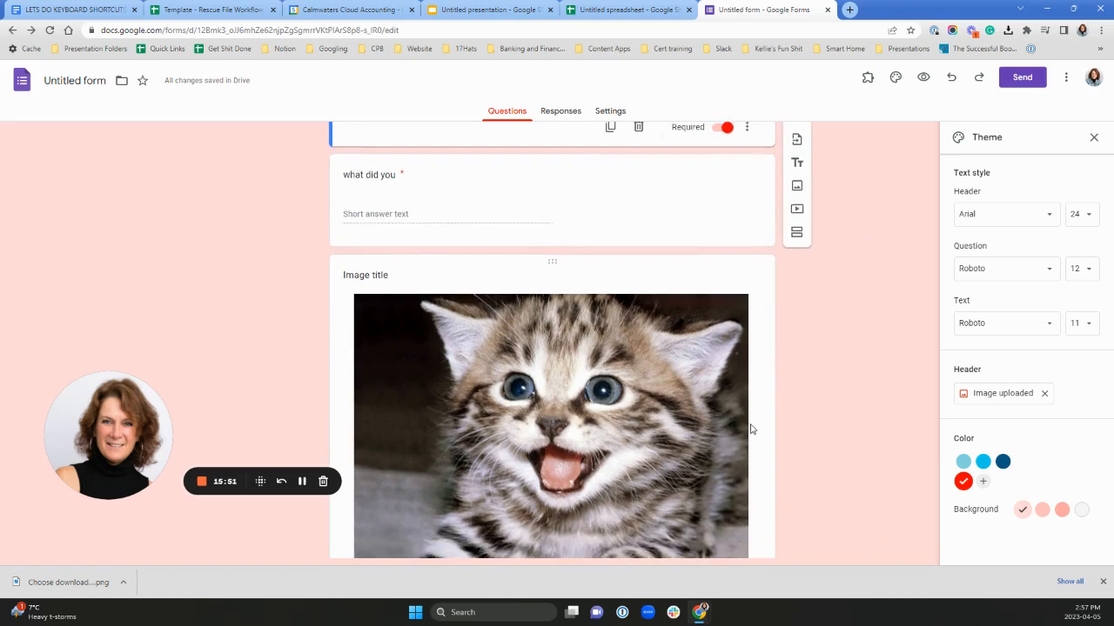
Turn on the quiz option in the form settings, review its grading options, and turn it off again
{"action": "left_click", "coordinate": [616, 115]}
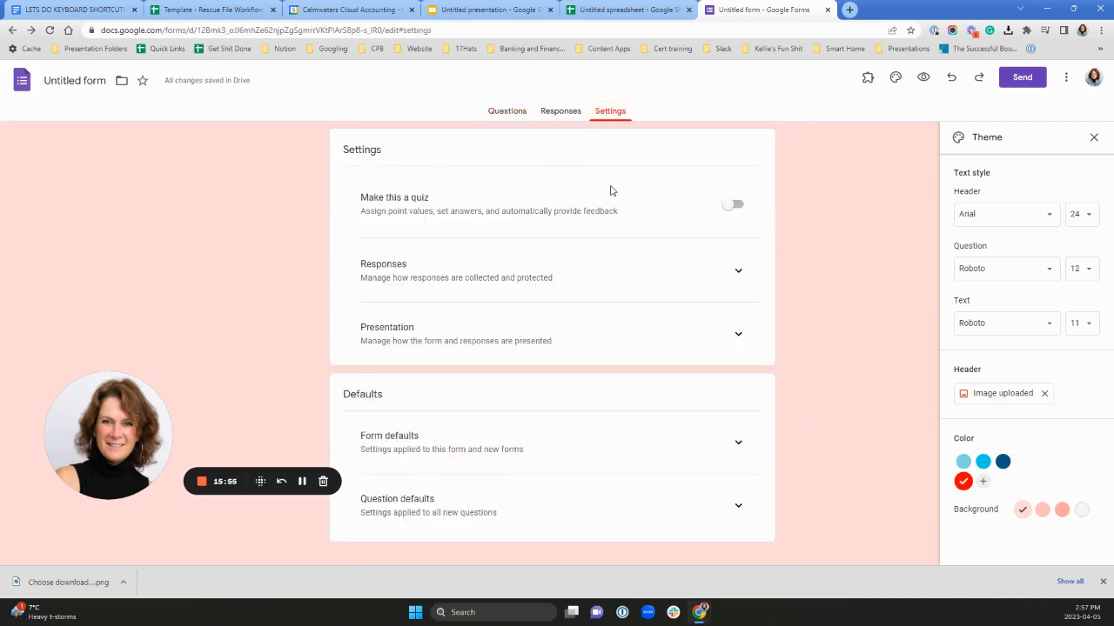
{"action": "left_click", "coordinate": [733, 206]}
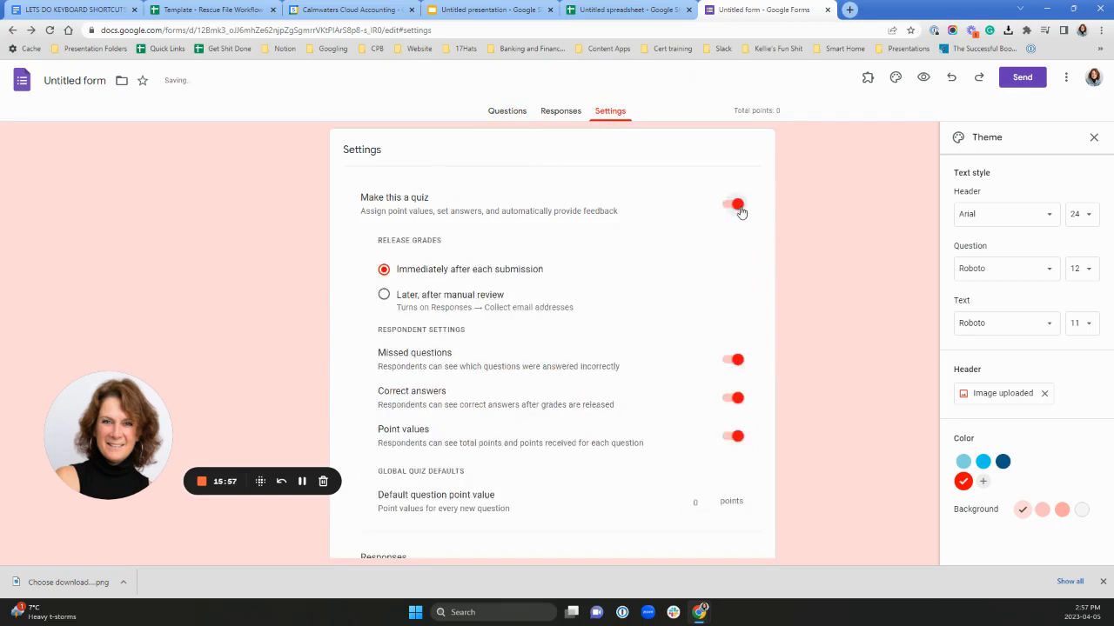
{"action": "scroll", "coordinate": [596, 392], "scroll_direction": "down", "scroll_amount": 2}
{"action": "scroll", "coordinate": [609, 383], "scroll_direction": "up", "scroll_amount": 2}
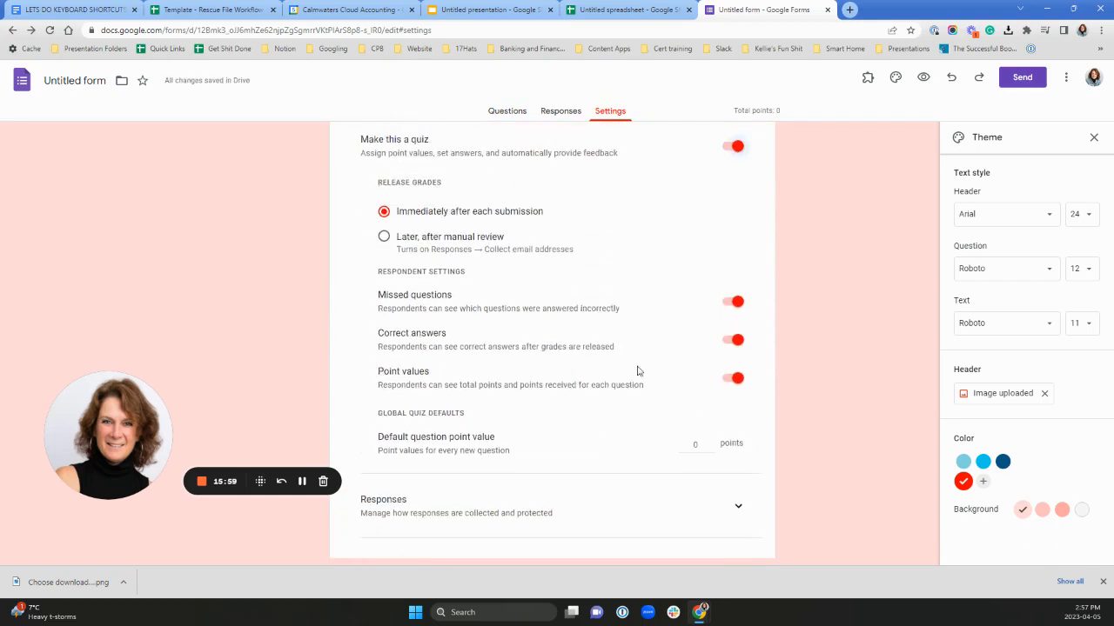
{"action": "left_click", "coordinate": [731, 148]}
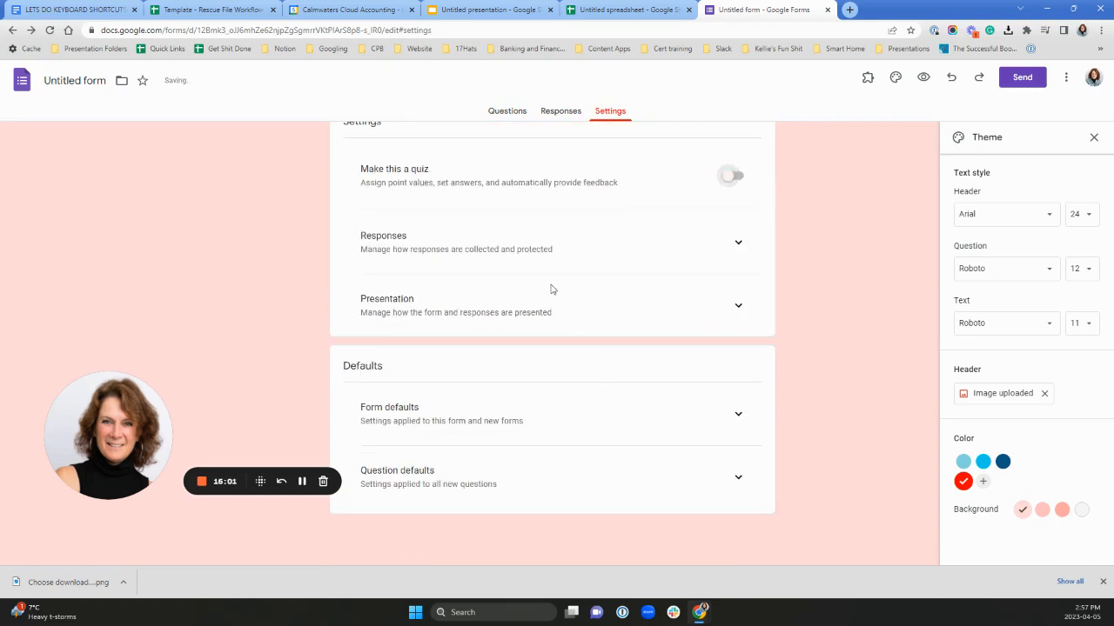
Enable collecting email addresses and set sending responders a copy of their response to When requested
{"action": "left_click", "coordinate": [736, 244]}
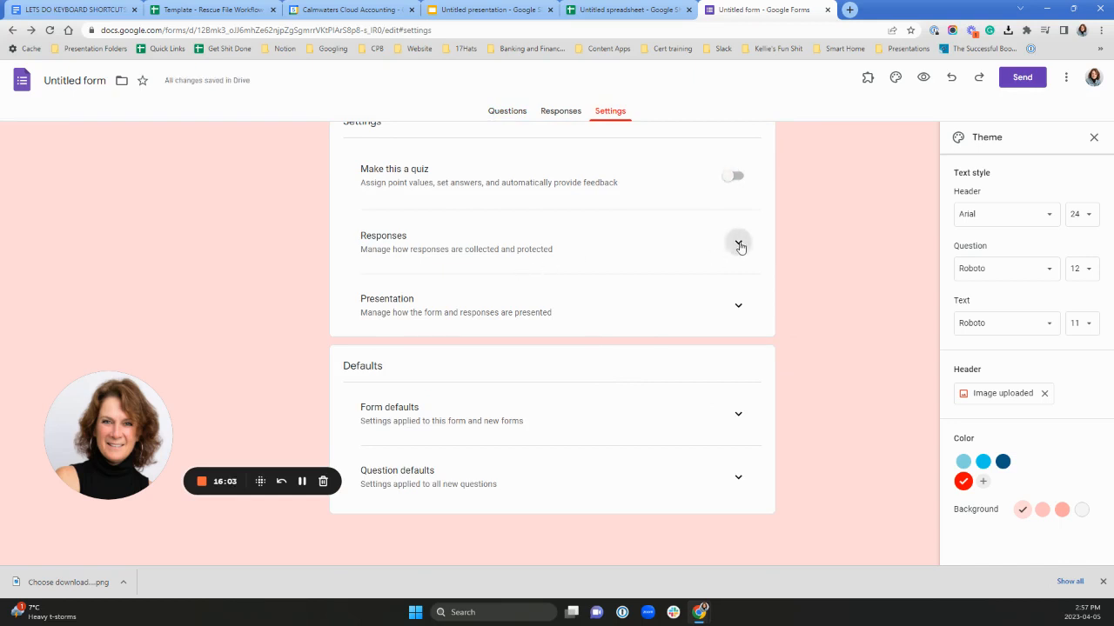
{"action": "left_click", "coordinate": [735, 282]}
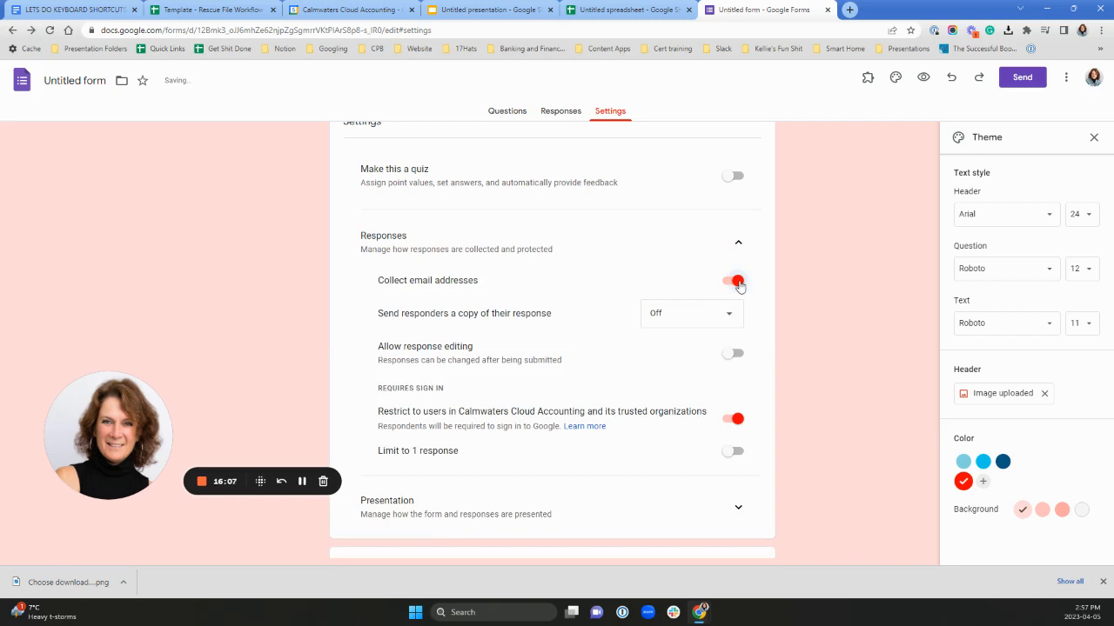
{"action": "left_click", "coordinate": [729, 319]}
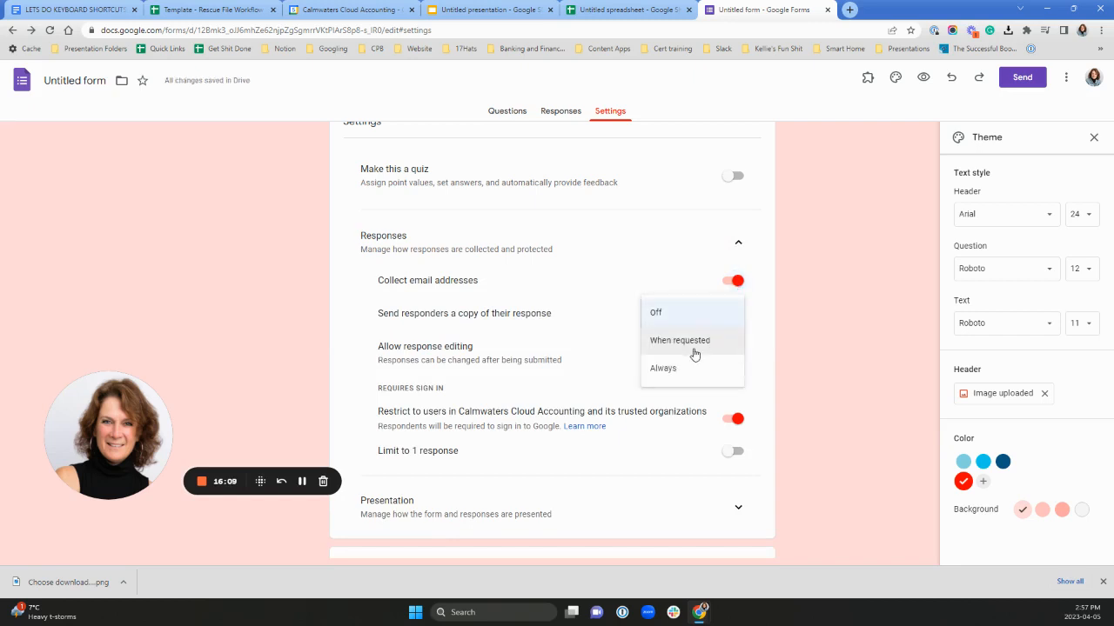
{"action": "left_click", "coordinate": [695, 346]}
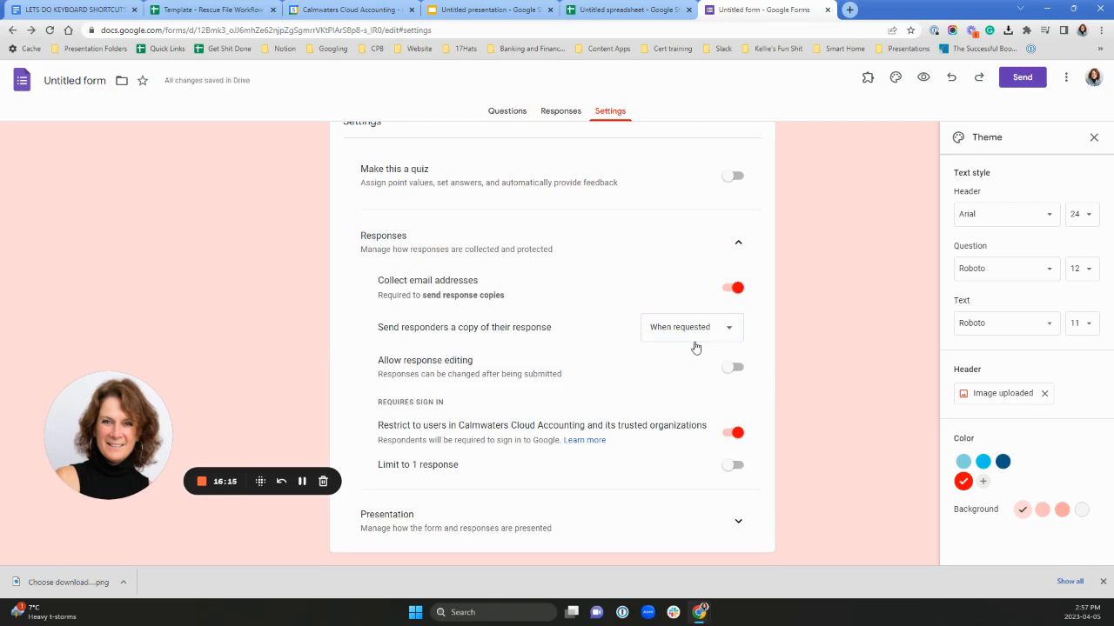
Allow response editing and remove the restriction to users in Calmwaters Cloud Accounting and its trusted organizations
{"action": "scroll", "coordinate": [628, 394], "scroll_direction": "down", "scroll_amount": 1}
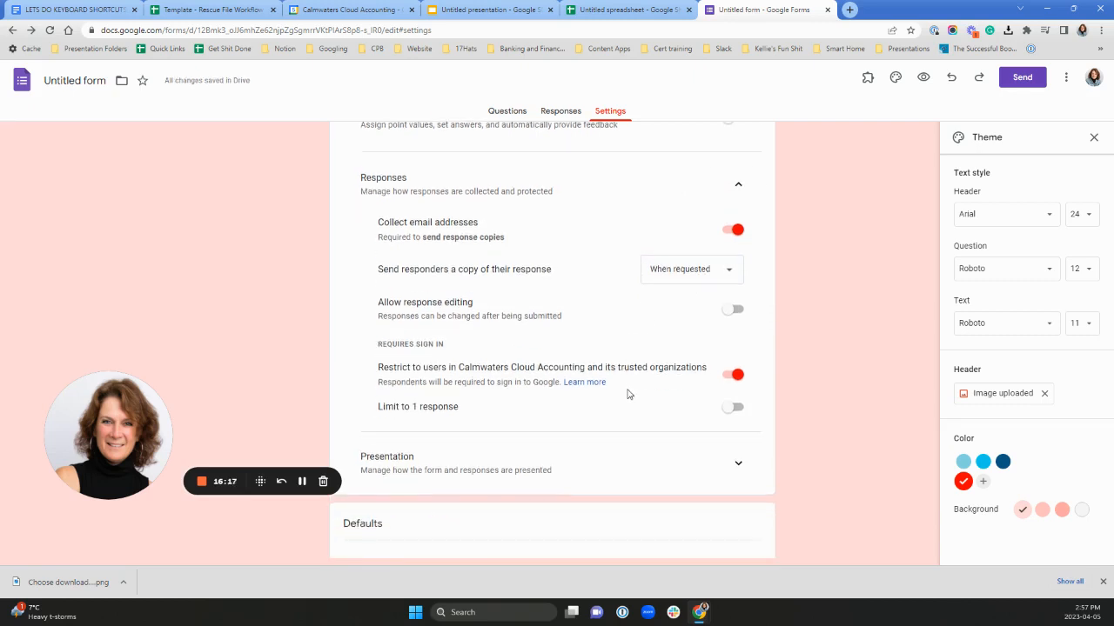
{"action": "left_click", "coordinate": [733, 310]}
{"action": "scroll", "coordinate": [562, 390], "scroll_direction": "down", "scroll_amount": 2}
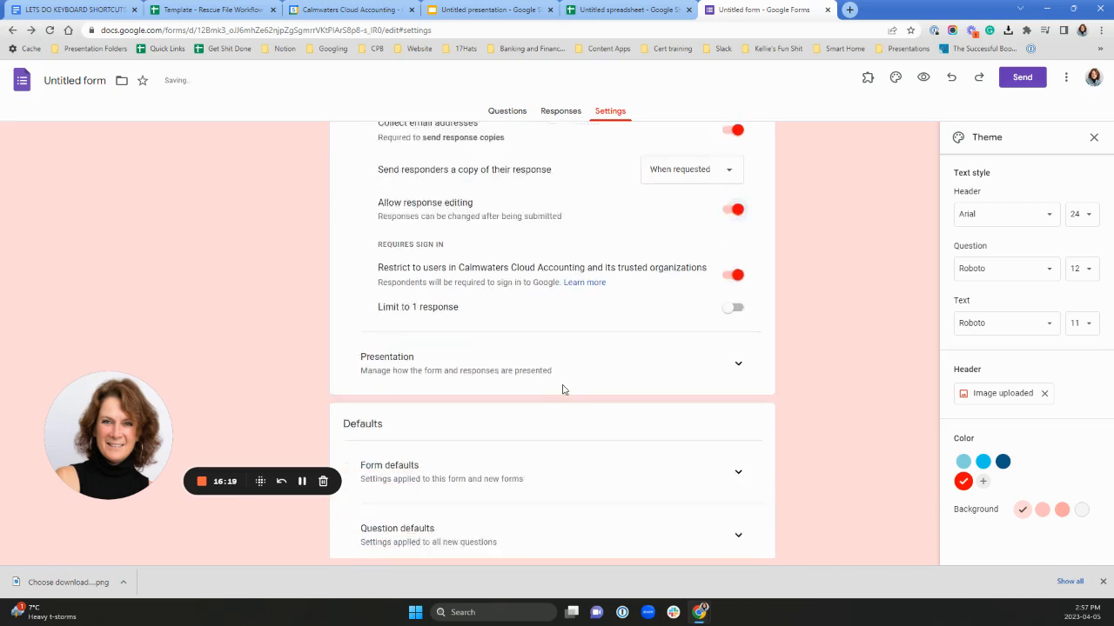
{"action": "left_click", "coordinate": [731, 259]}
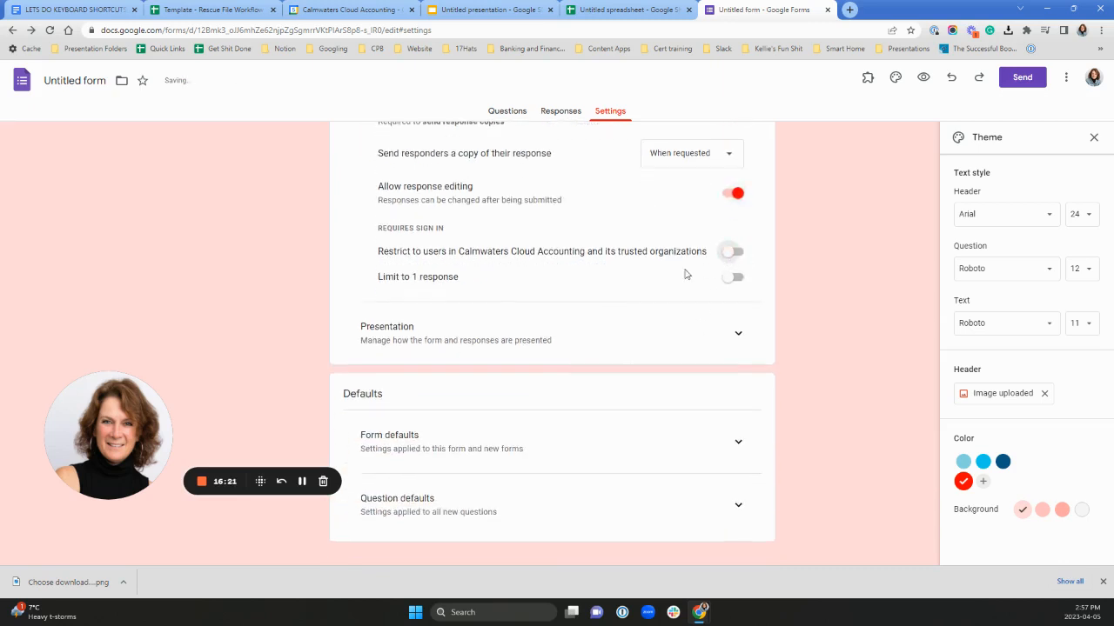
Turn on the limit to 1 response and switch it off again
{"action": "left_click", "coordinate": [735, 277]}
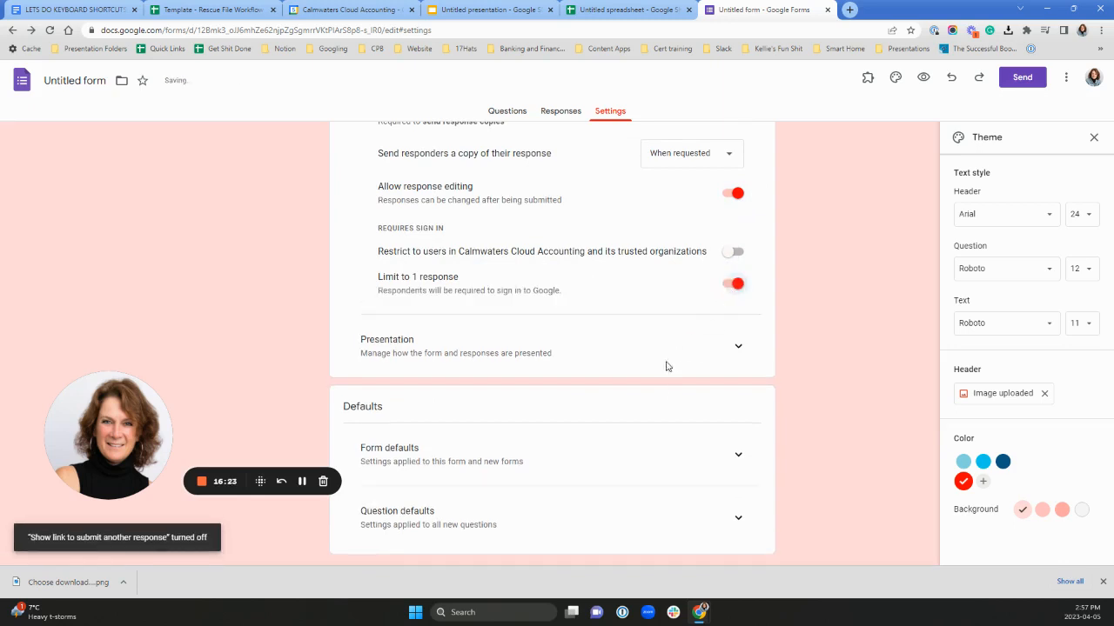
{"action": "scroll", "coordinate": [666, 398], "scroll_direction": "down", "scroll_amount": 1}
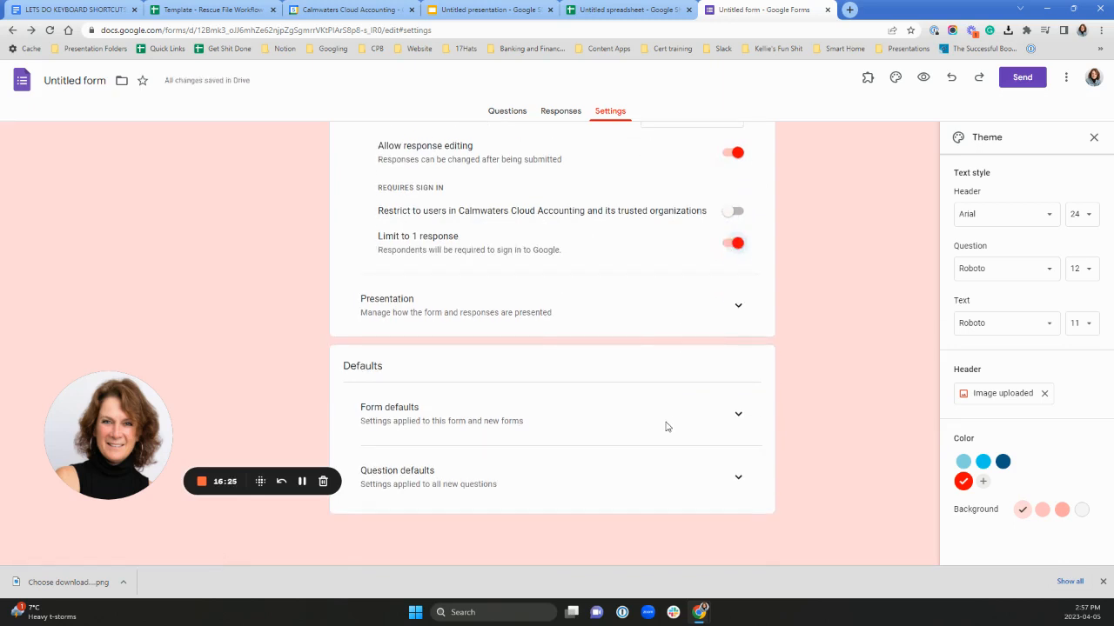
{"action": "left_click", "coordinate": [733, 243]}
{"action": "scroll", "coordinate": [551, 405], "scroll_direction": "up", "scroll_amount": 3}
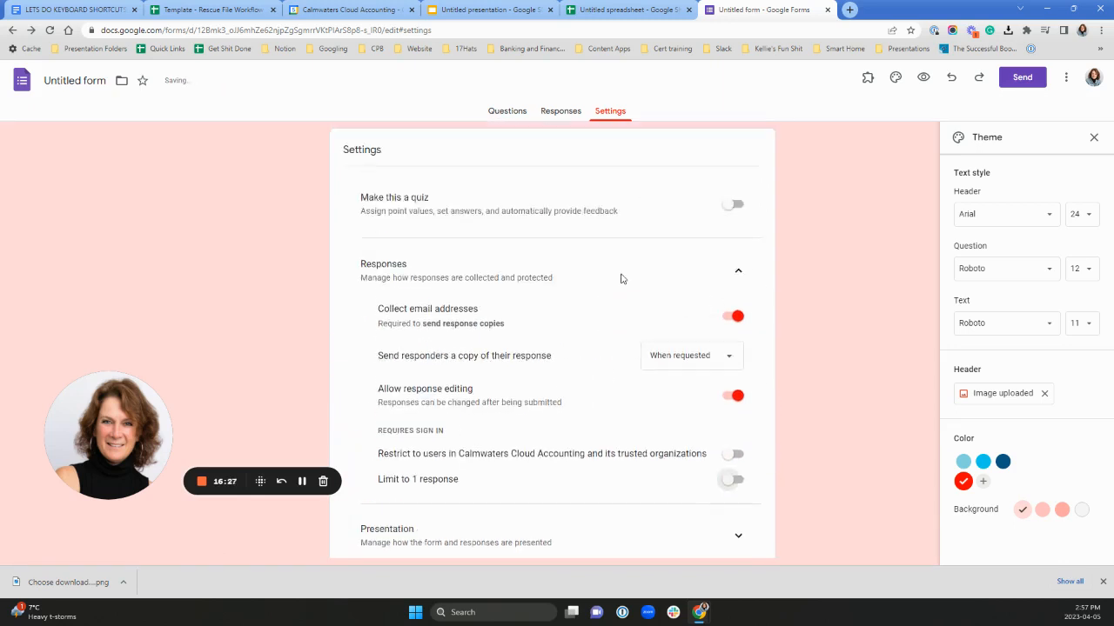
View the form's responses page with its option to link to Sheets, and return to the questions
{"action": "left_click", "coordinate": [557, 114]}
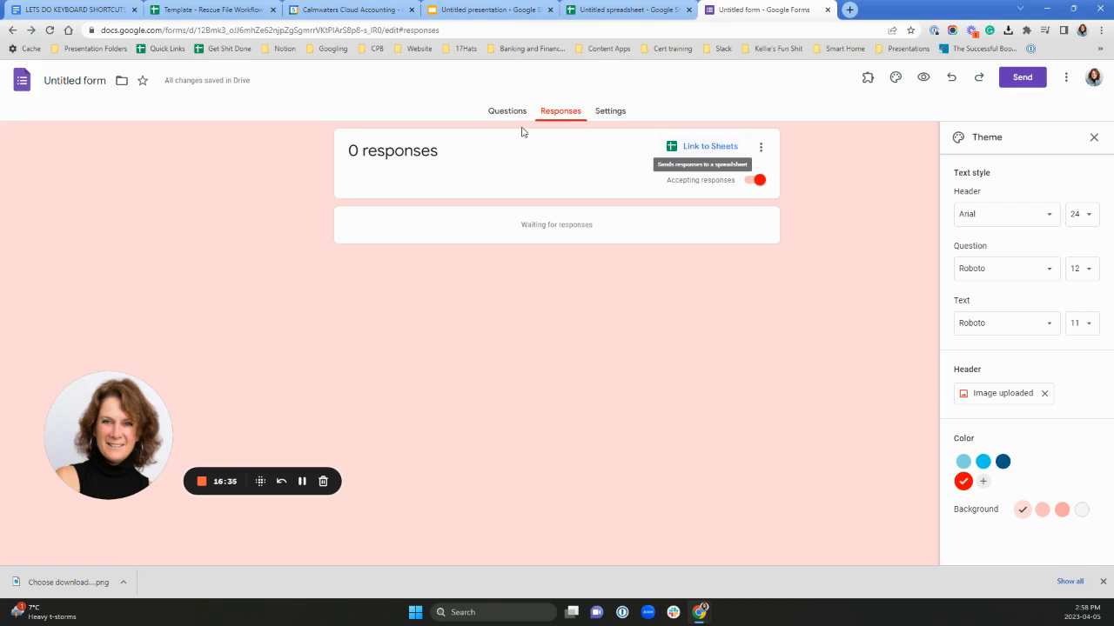
{"action": "left_click", "coordinate": [499, 115]}
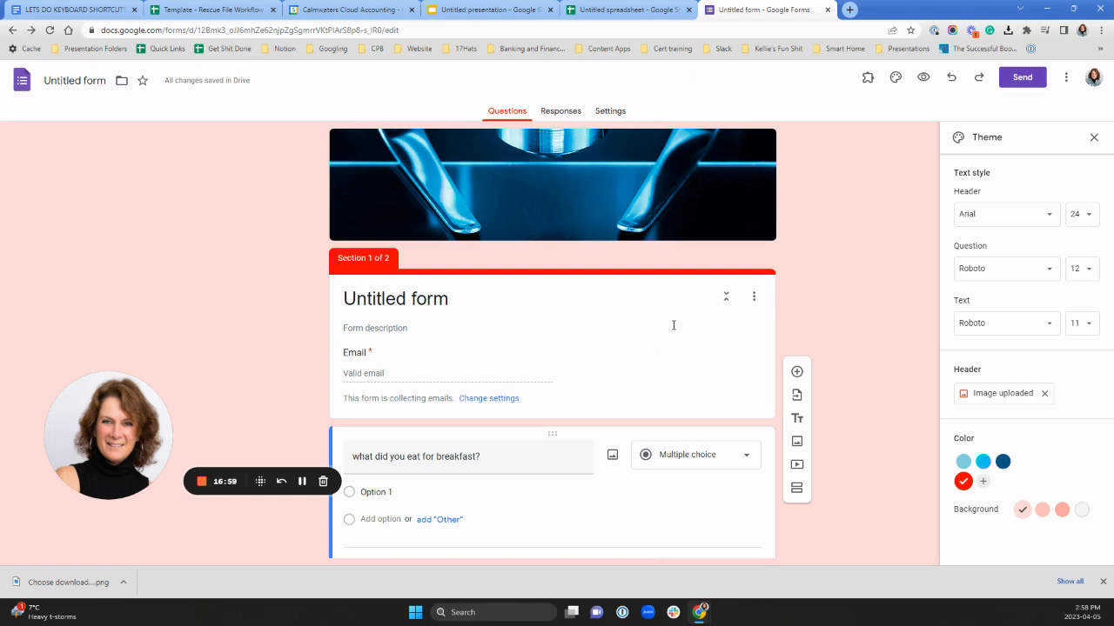
{"action": "left_click", "coordinate": [302, 481]}
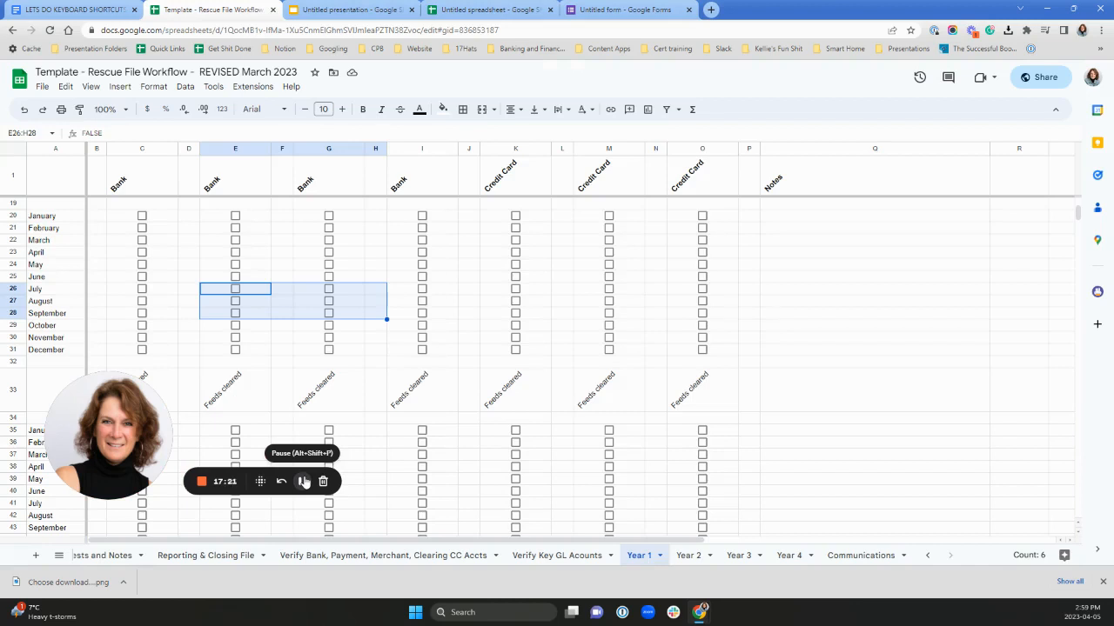
{"action": "left_click", "coordinate": [362, 388]}
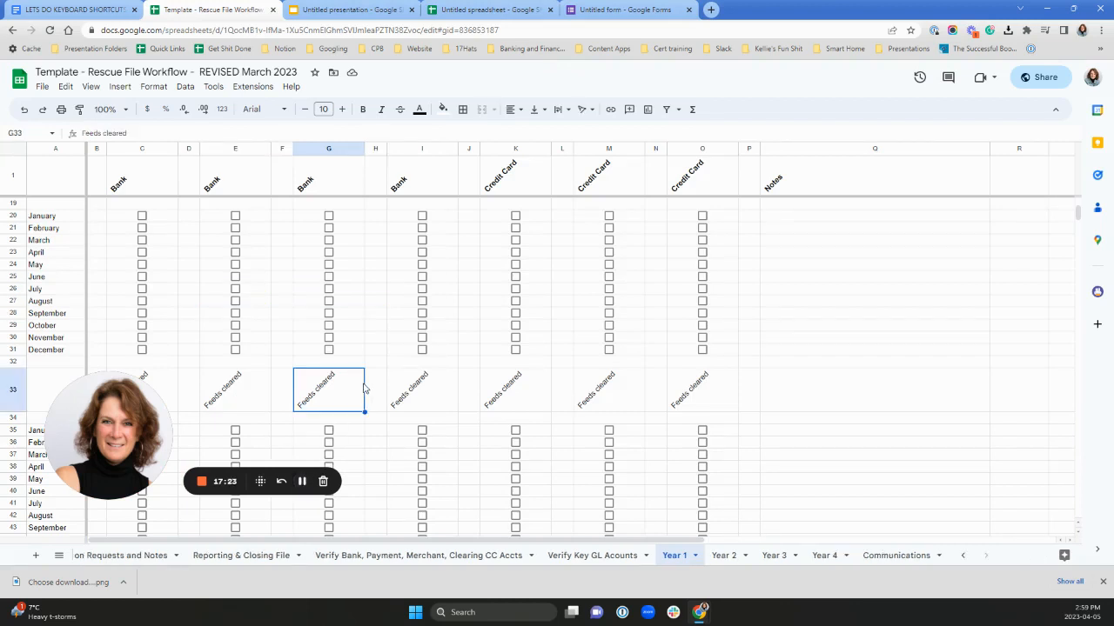